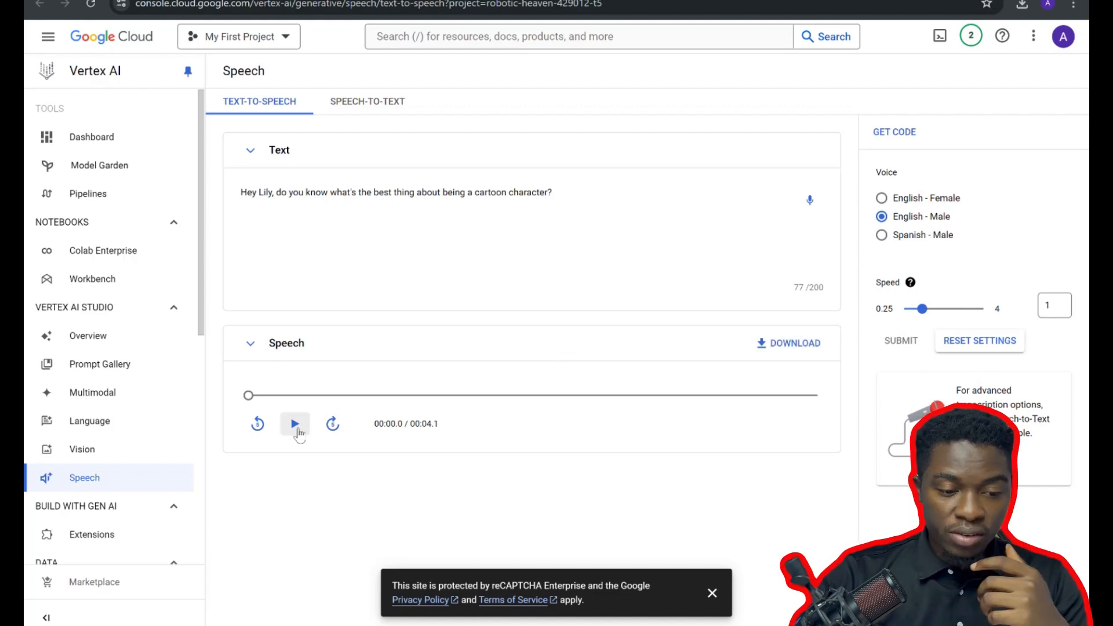
Play the synthesized speech for Tommy's line and download it as a WAV file.
click(296, 424)
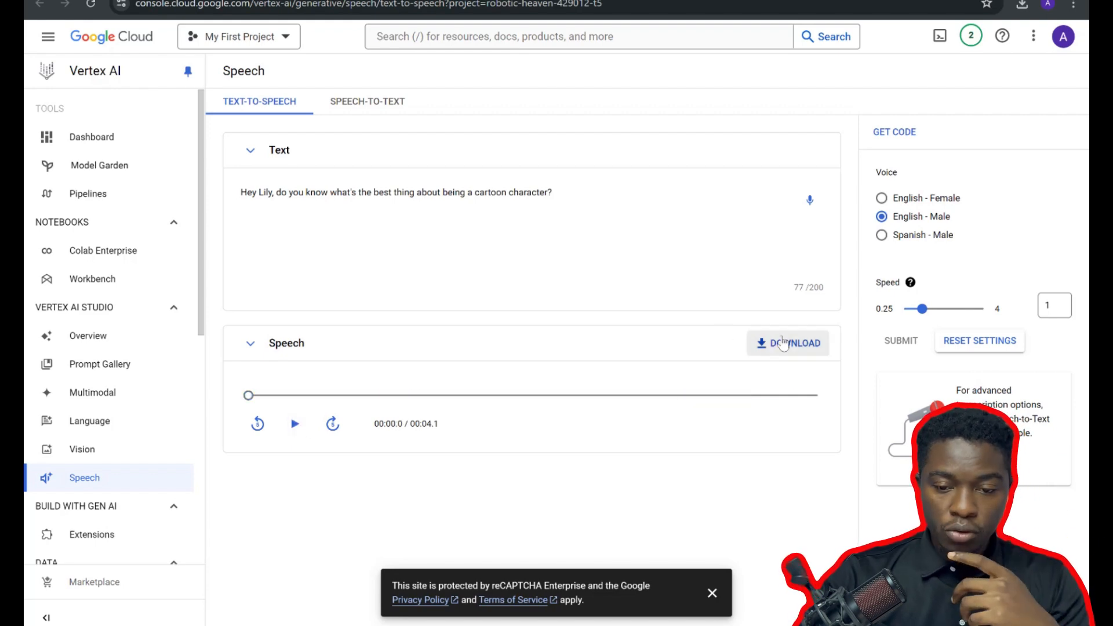
click(797, 358)
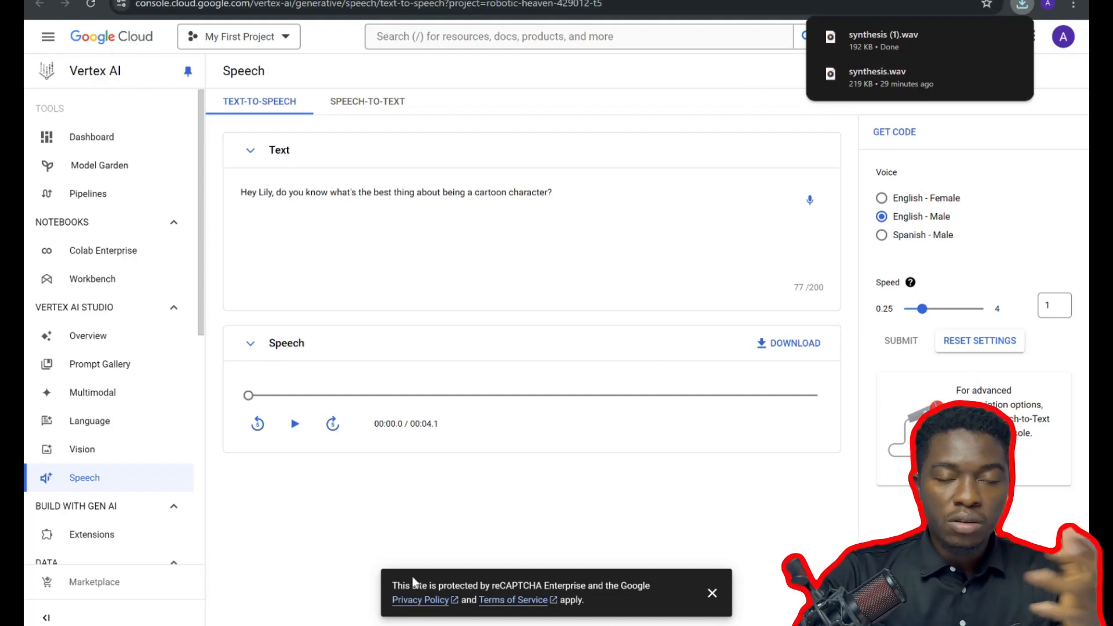
Copy Lily's line "What is it, Tommy?" from the script document and paste it as the text-to-speech input.
key(alt+Tab)
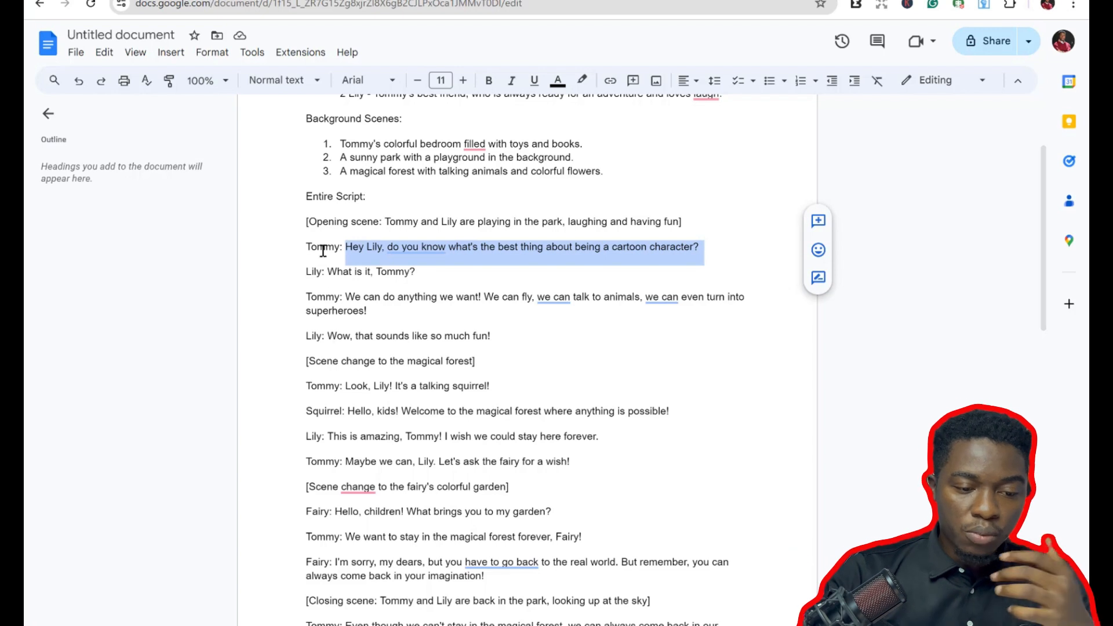
drag(328, 269, 427, 279)
key(ctrl+c)
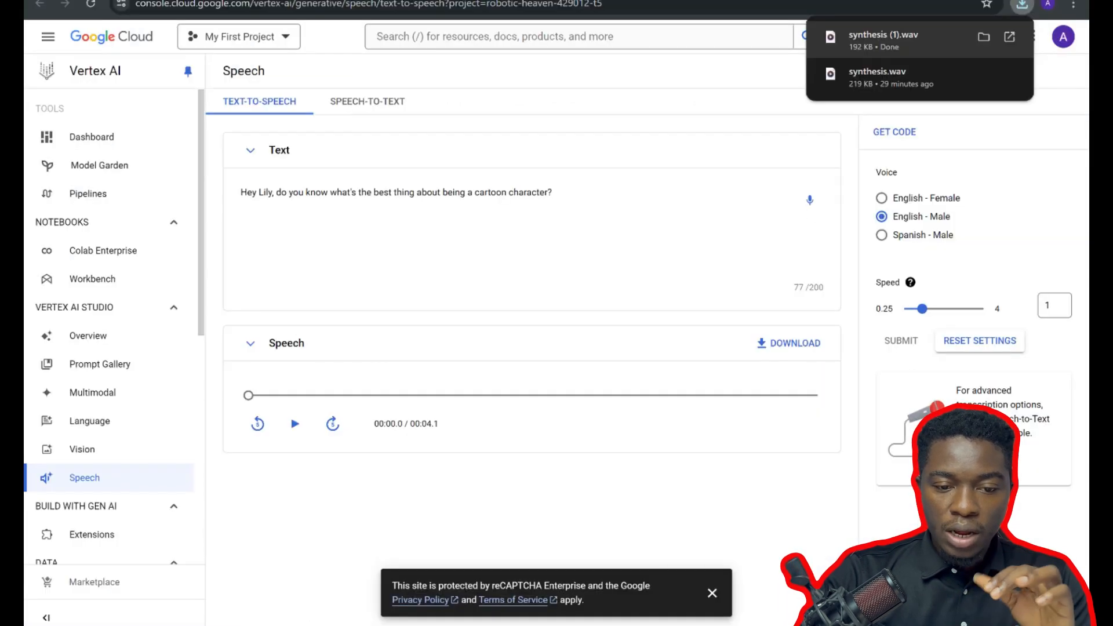
double_click(499, 192)
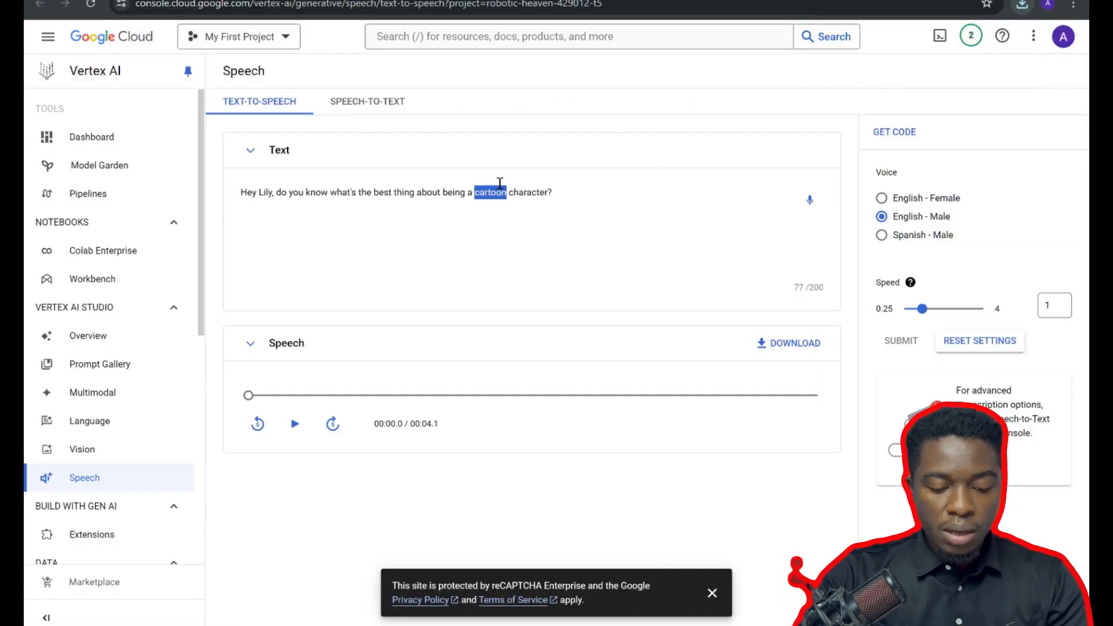
key(ctrl+a)
key(ctrl+v)
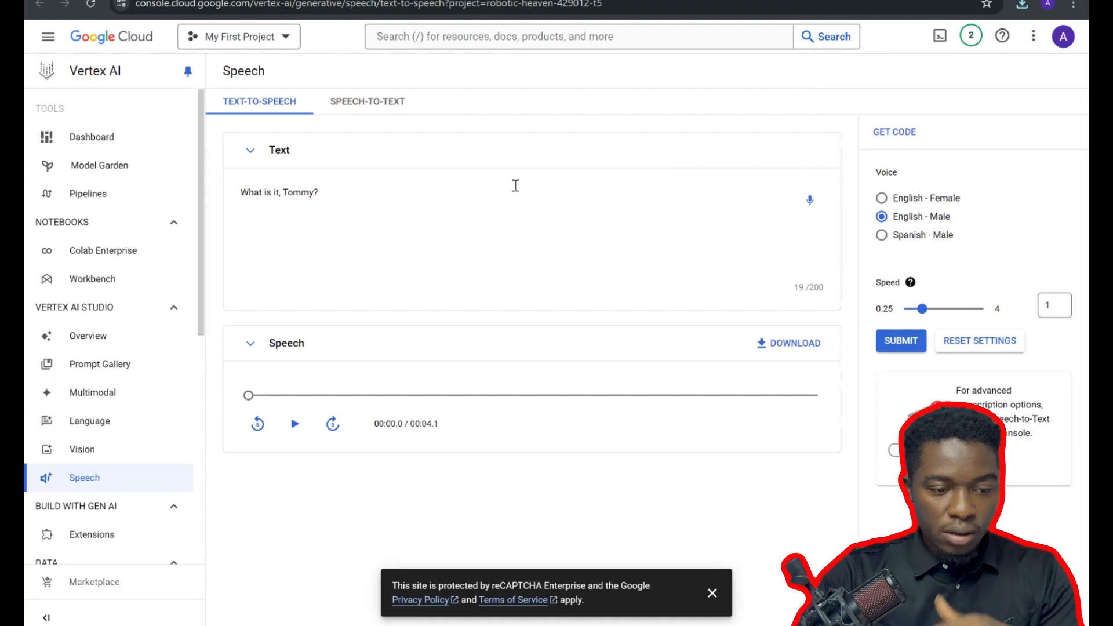
Switch the voice to English - Female and generate speech for the new line.
click(913, 343)
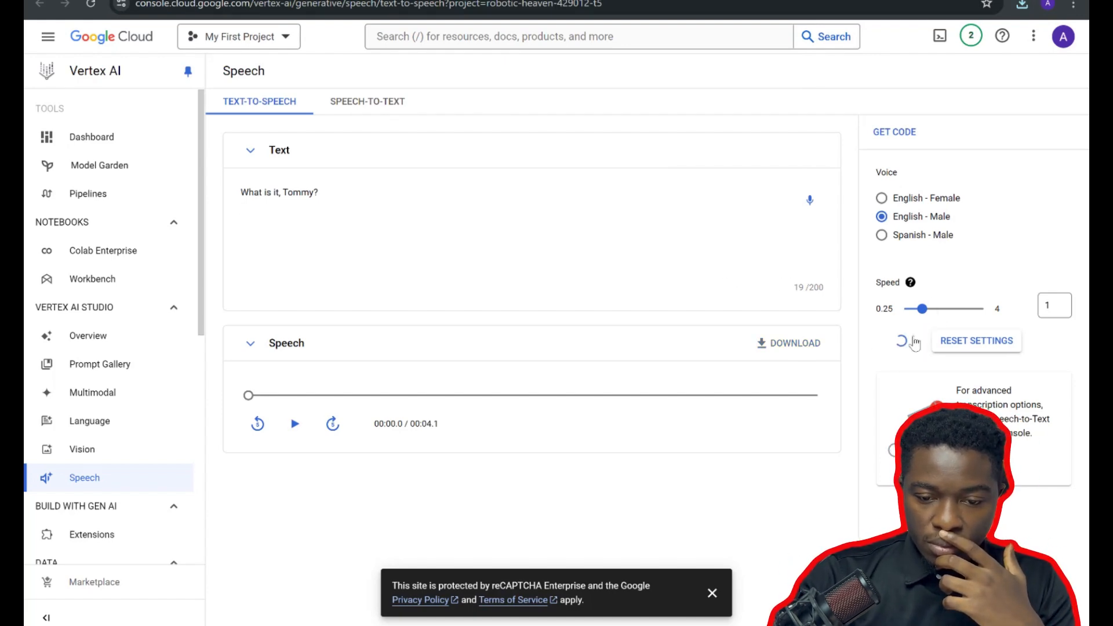
click(883, 200)
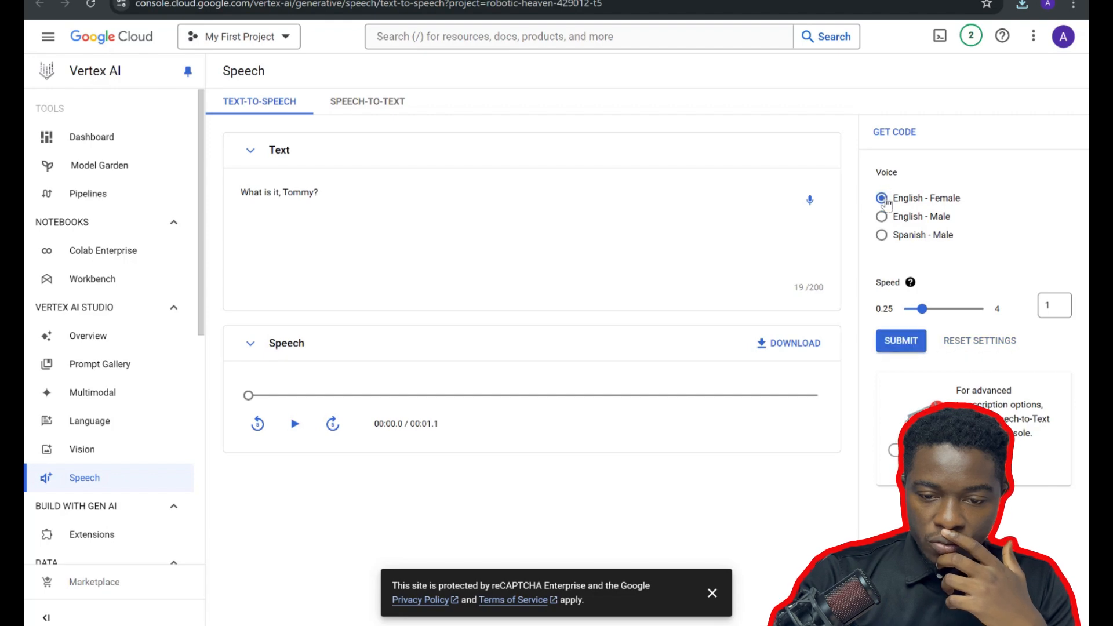
click(900, 343)
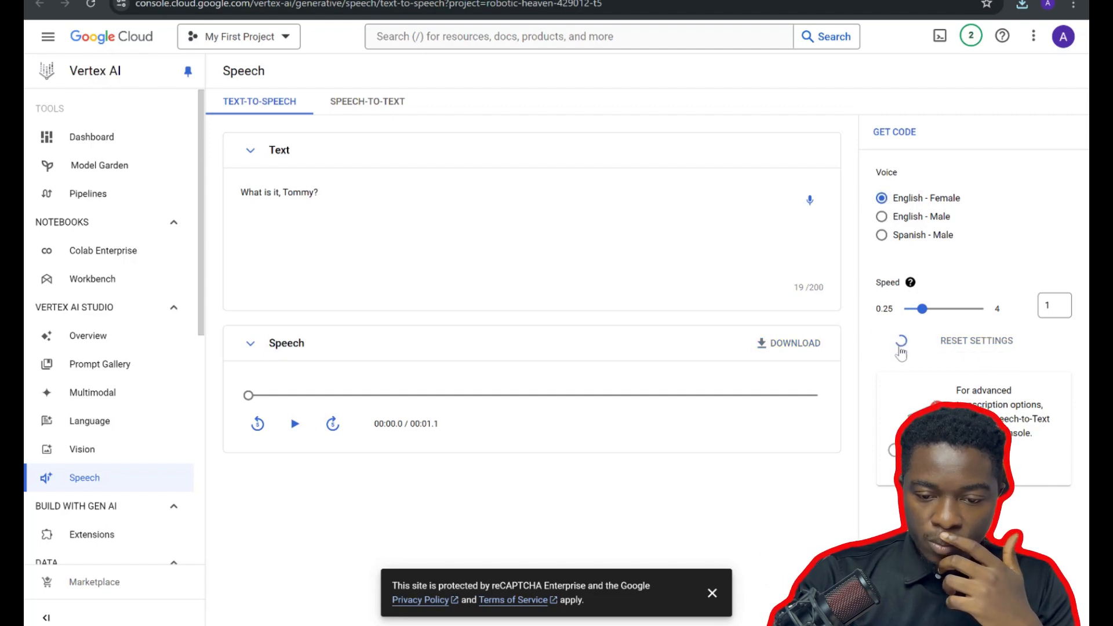
Play the female-voice line and download the audio.
click(296, 426)
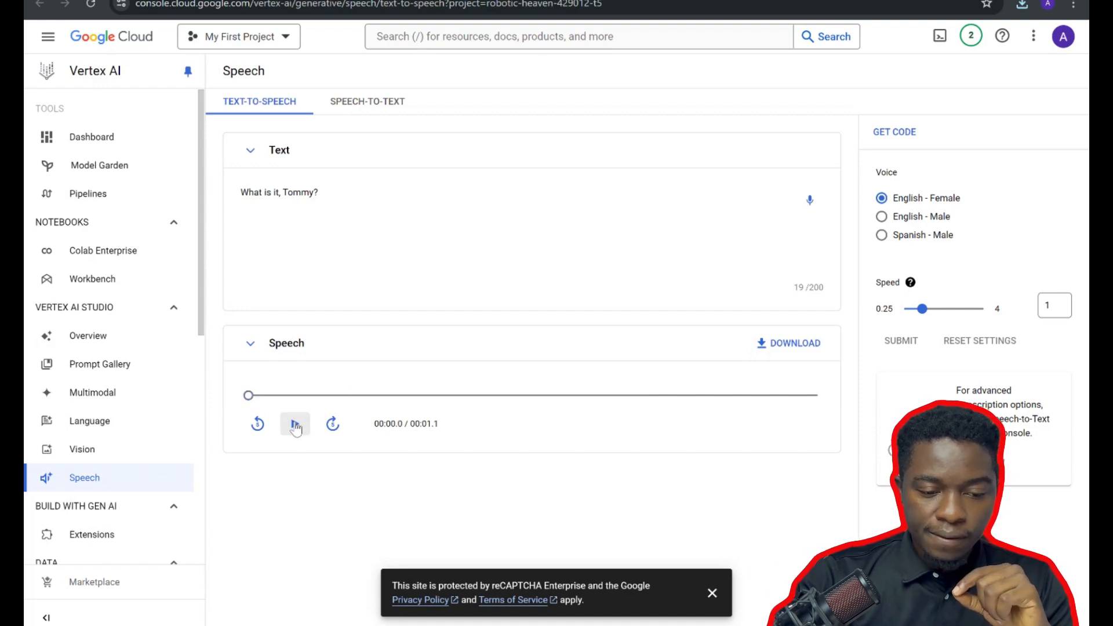
click(784, 347)
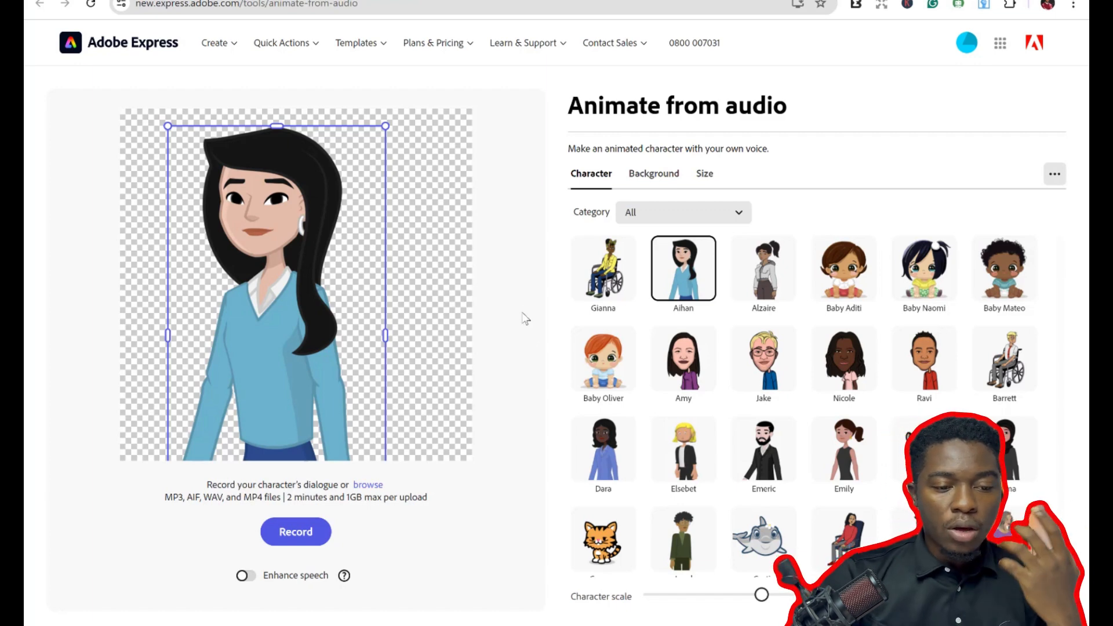
In Adobe Express Animate from audio, scroll the character list and choose the Foxie character.
scroll(797, 498, down, 4)
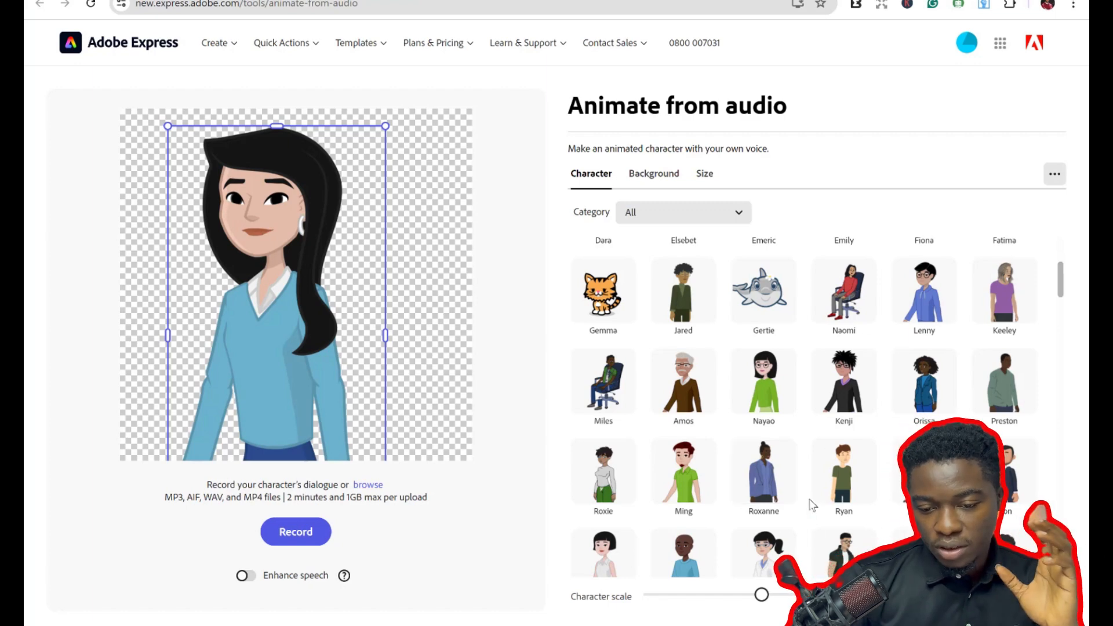
scroll(812, 504, down, 5)
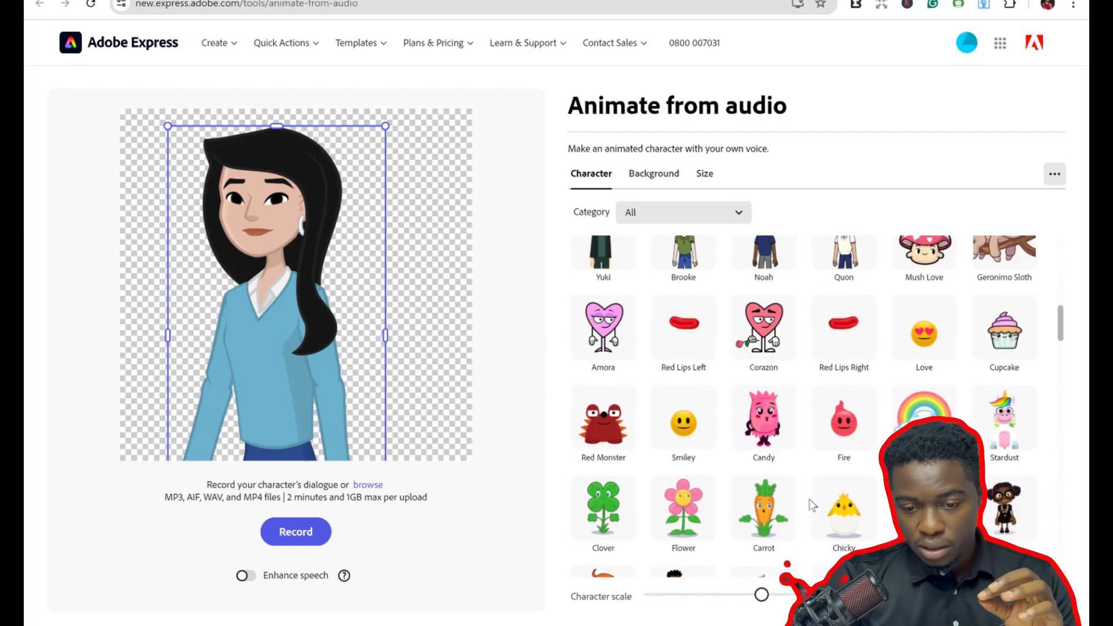
scroll(808, 505, down, 5)
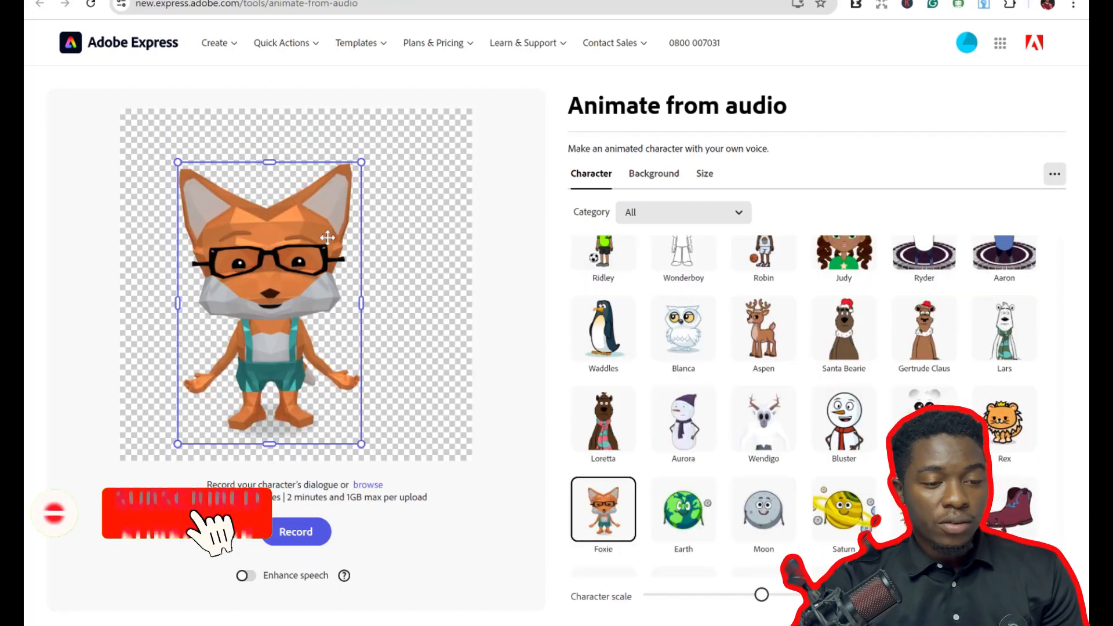
Reposition and enlarge the Foxie character on the canvas.
drag(311, 255, 337, 231)
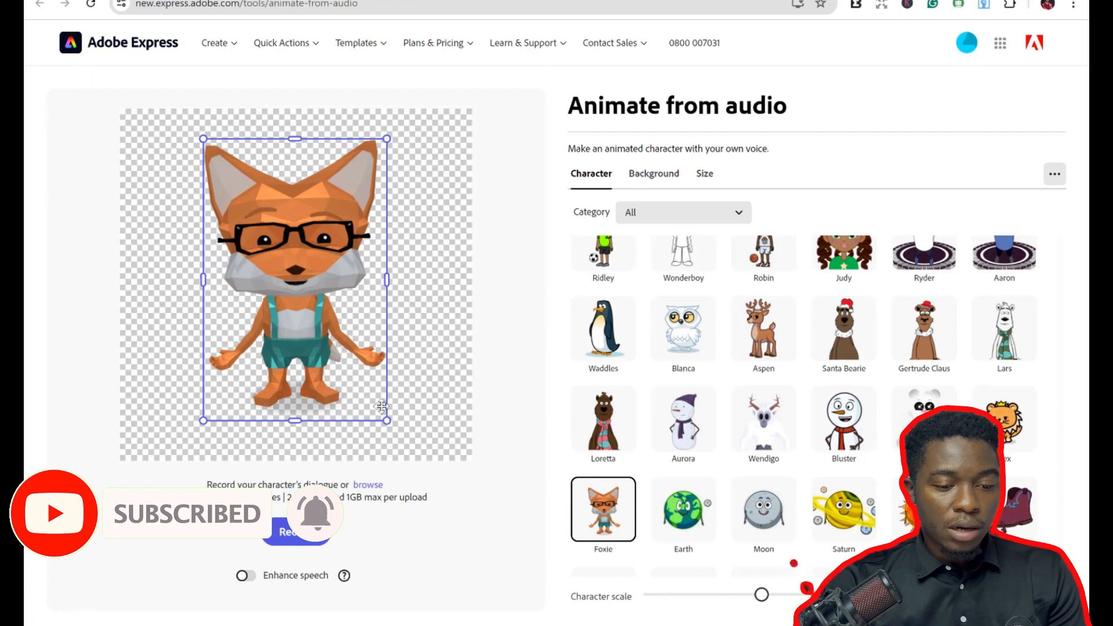
drag(386, 420, 426, 445)
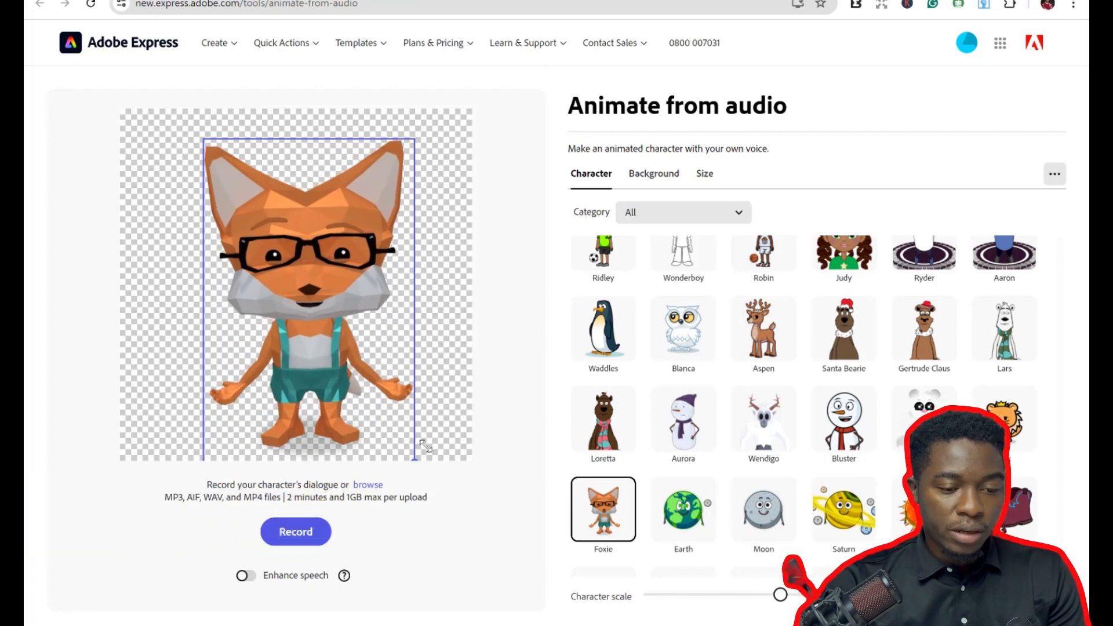
drag(322, 349, 311, 340)
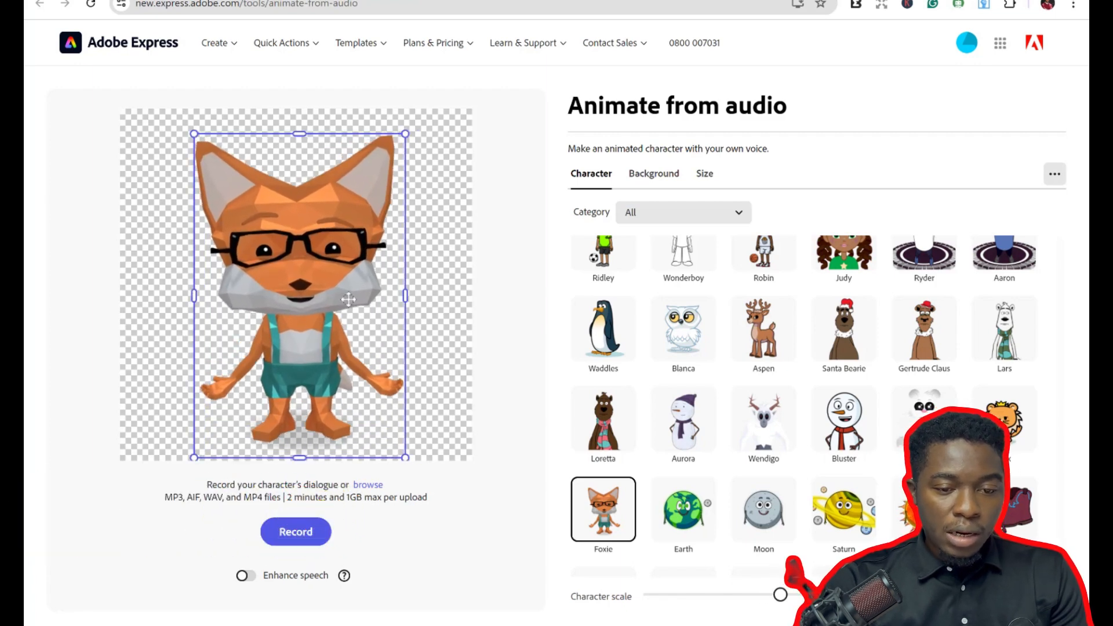
Set the animation background to a green custom color.
click(651, 184)
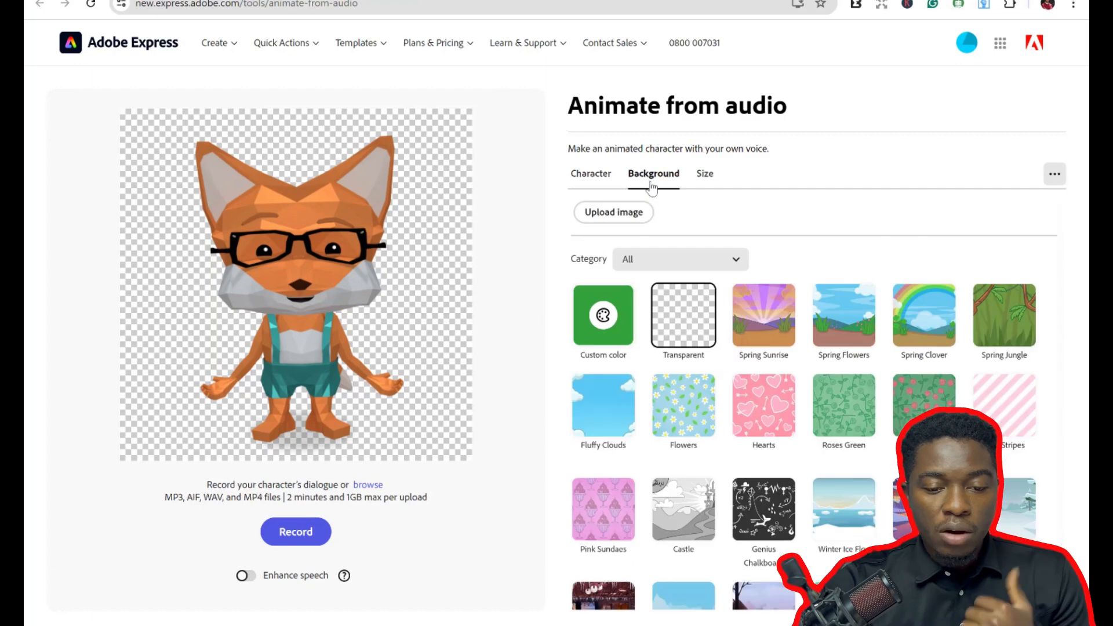
click(625, 313)
click(625, 313)
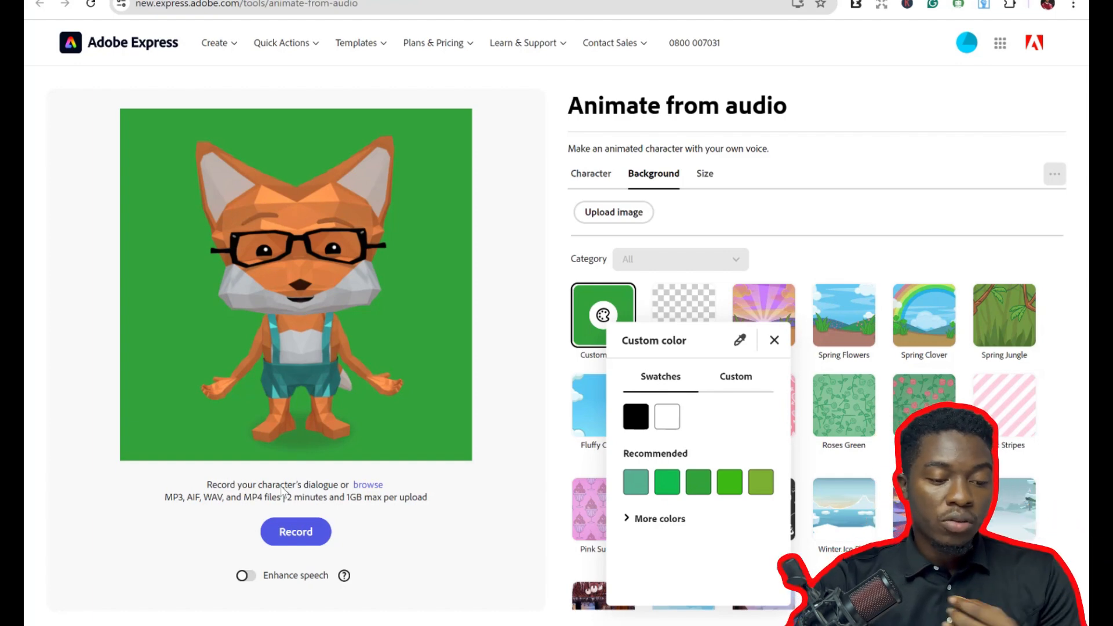
Close the color popup and turn on Enhance speech.
click(249, 581)
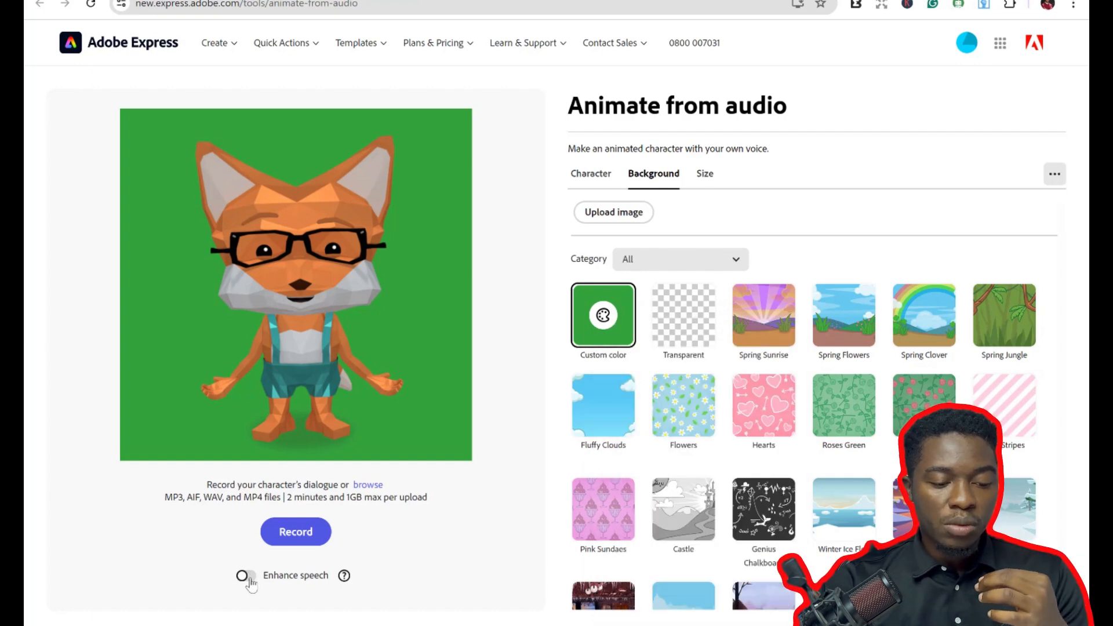
click(248, 580)
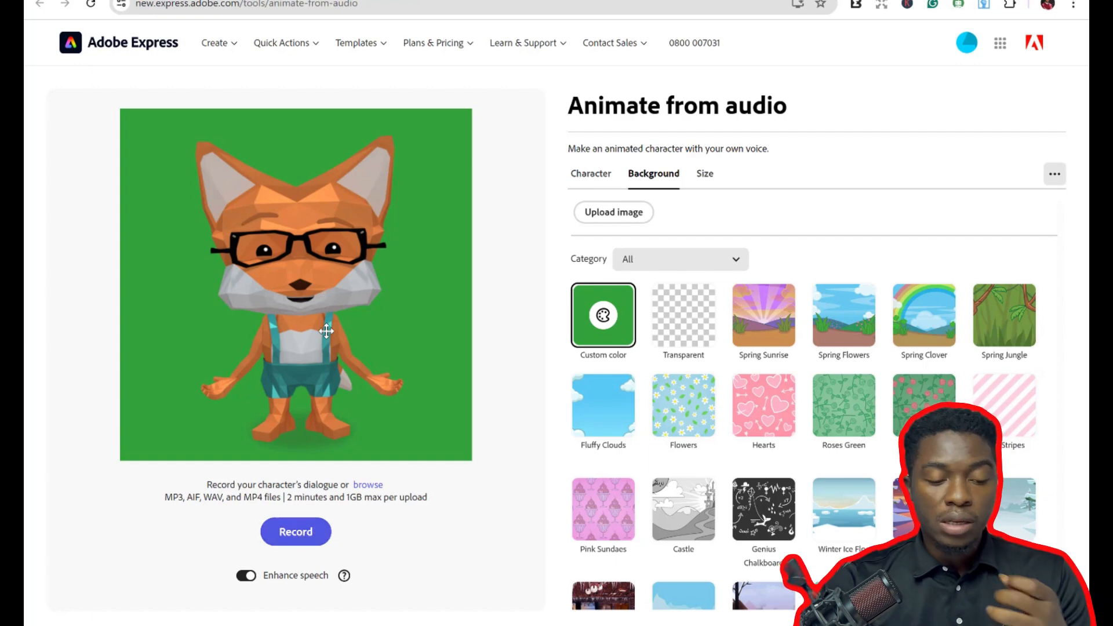
Browse for and upload the synthesis (1) audio file to animate the character.
click(359, 485)
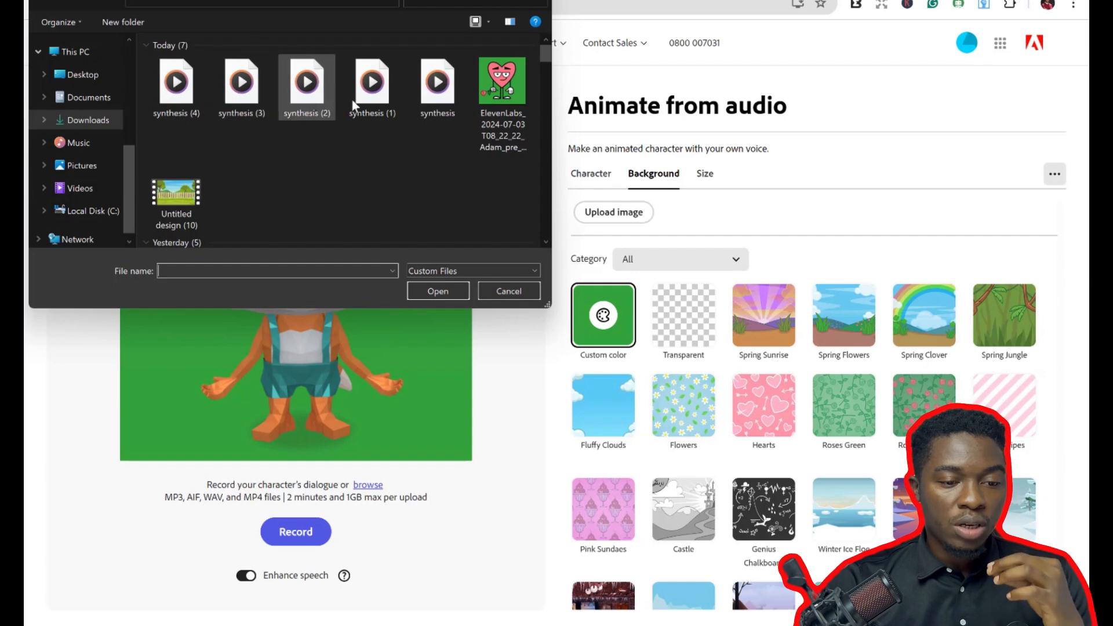
mouse_move(363, 98)
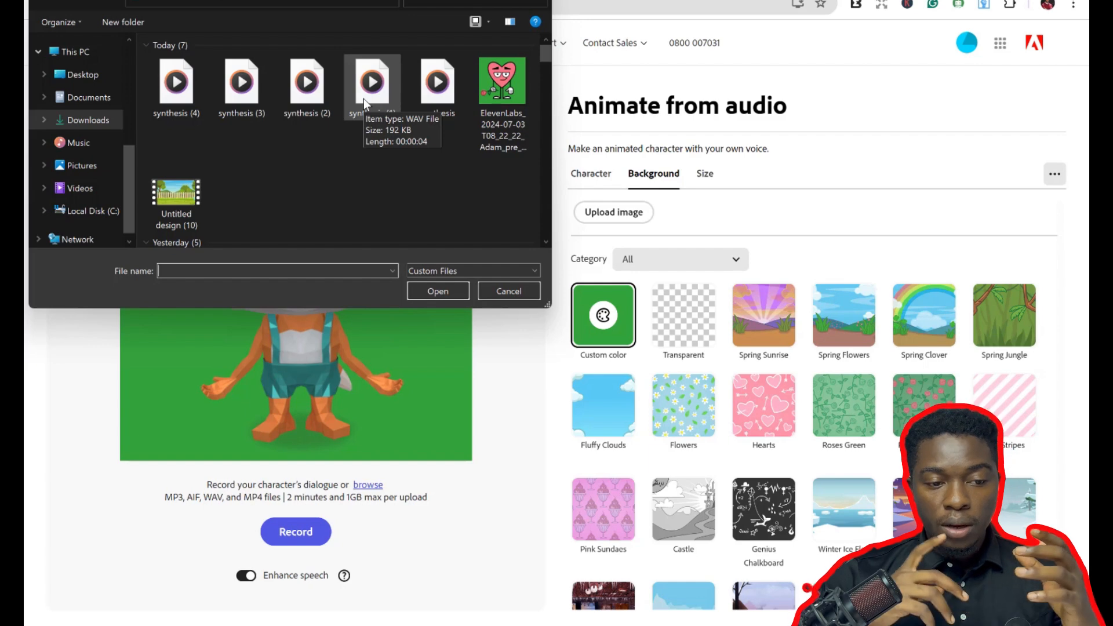
click(364, 98)
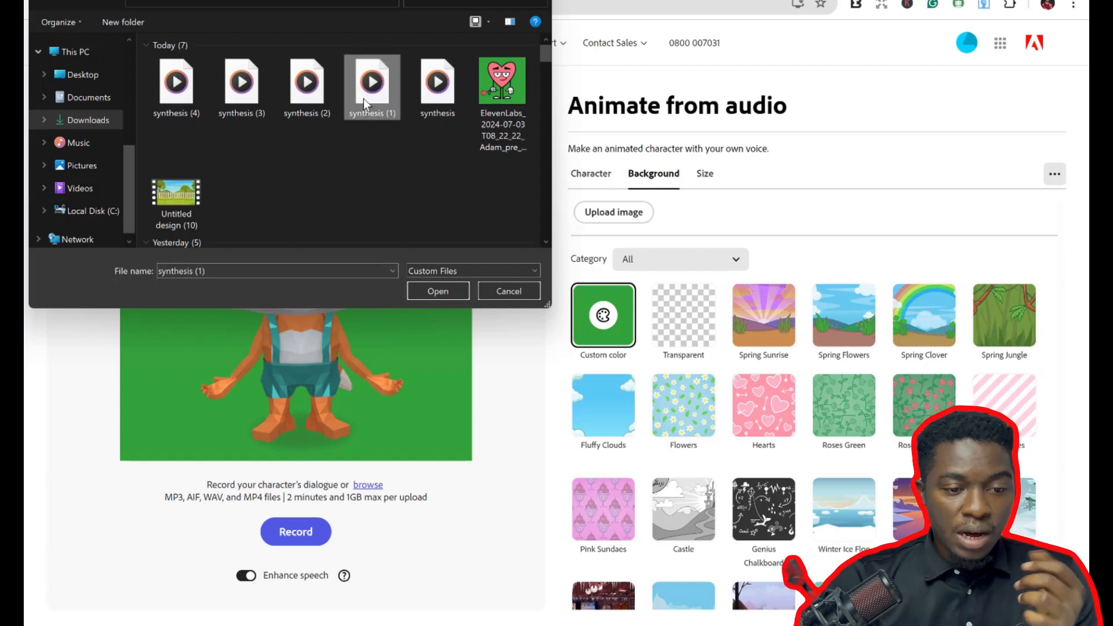
double_click(363, 98)
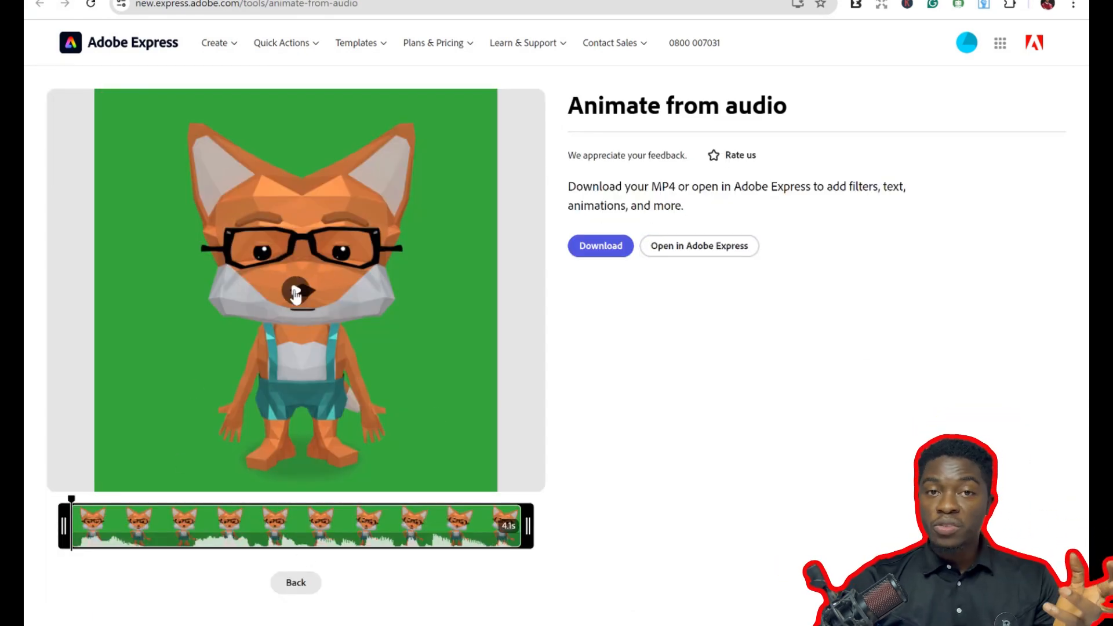
Play the generated animation, download it as MP4, and close the download dialog.
click(295, 293)
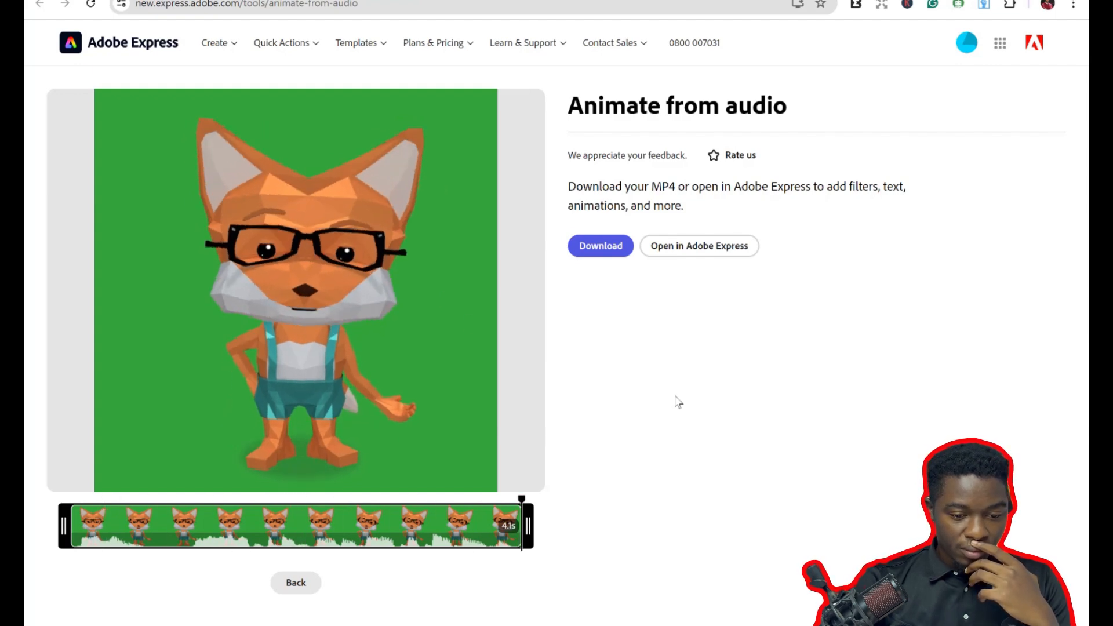
click(601, 248)
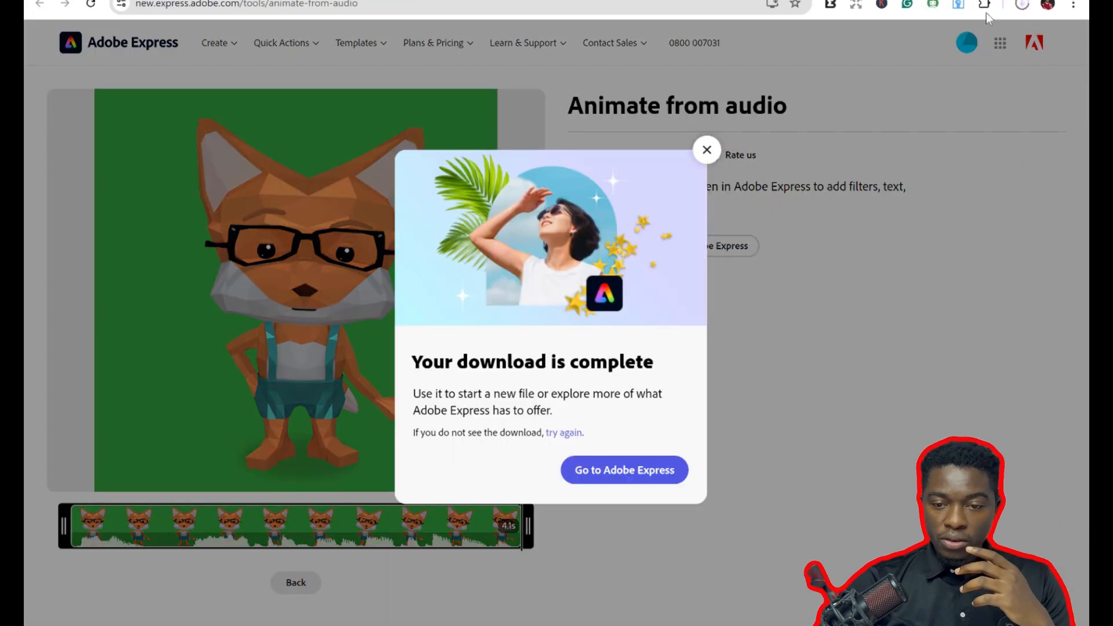
click(706, 149)
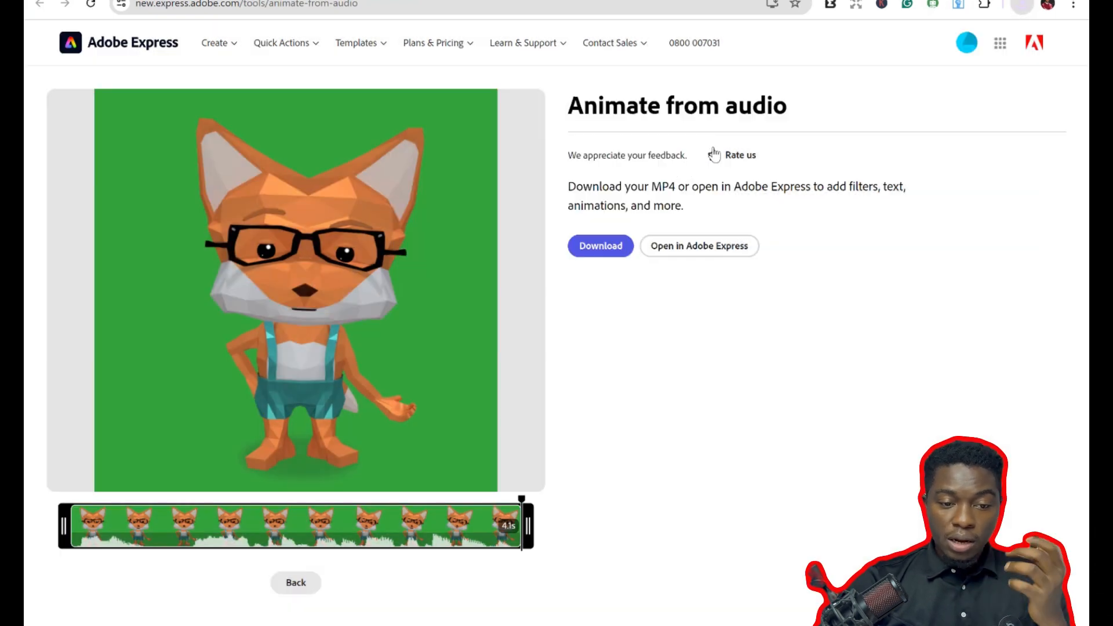
Replay the animation preview, pause it, and return to the editor.
click(387, 226)
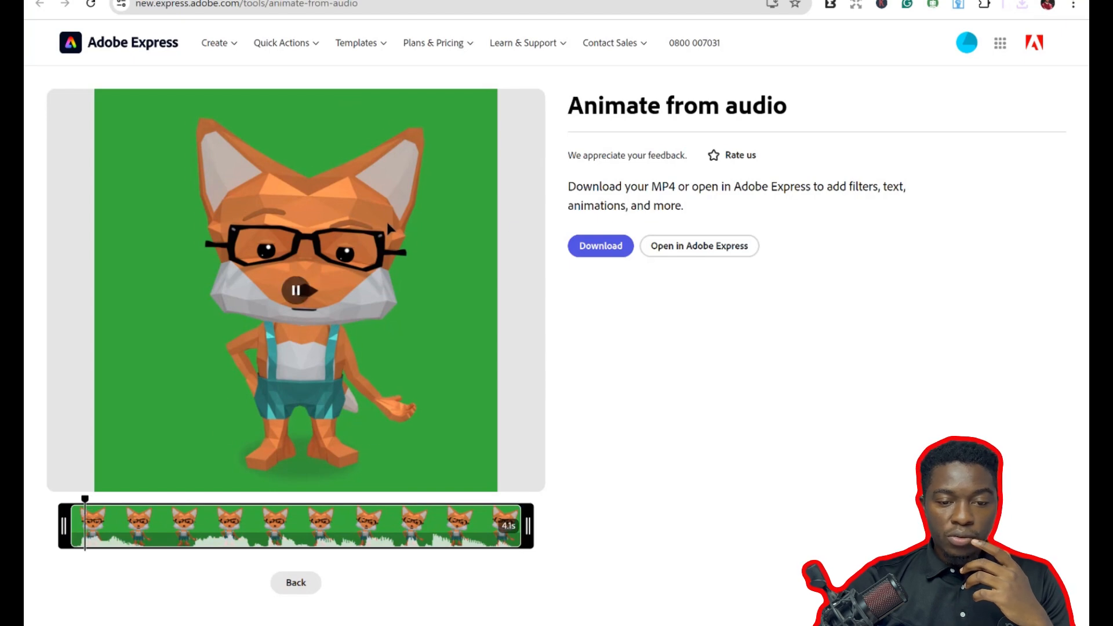
click(304, 301)
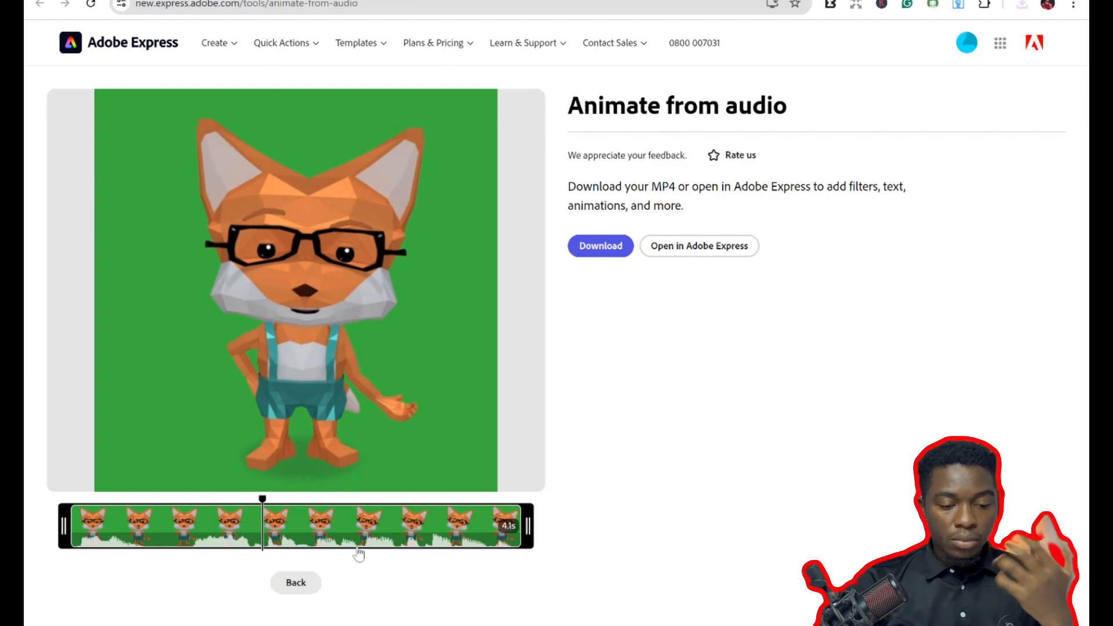
click(295, 583)
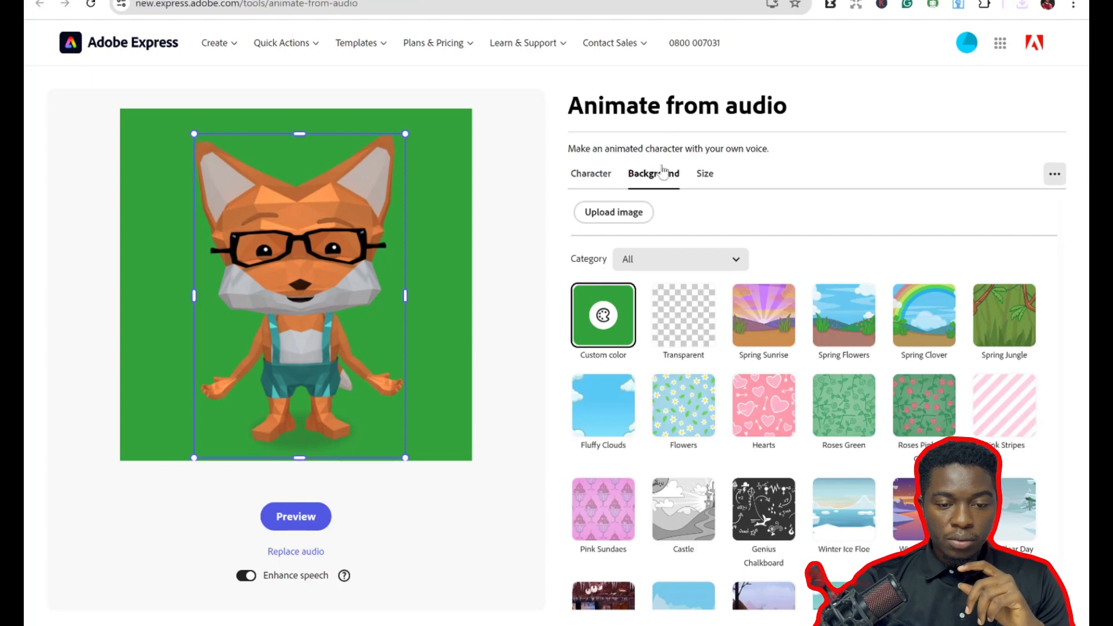
Open the character gallery and choose the Aspen reindeer character.
click(591, 175)
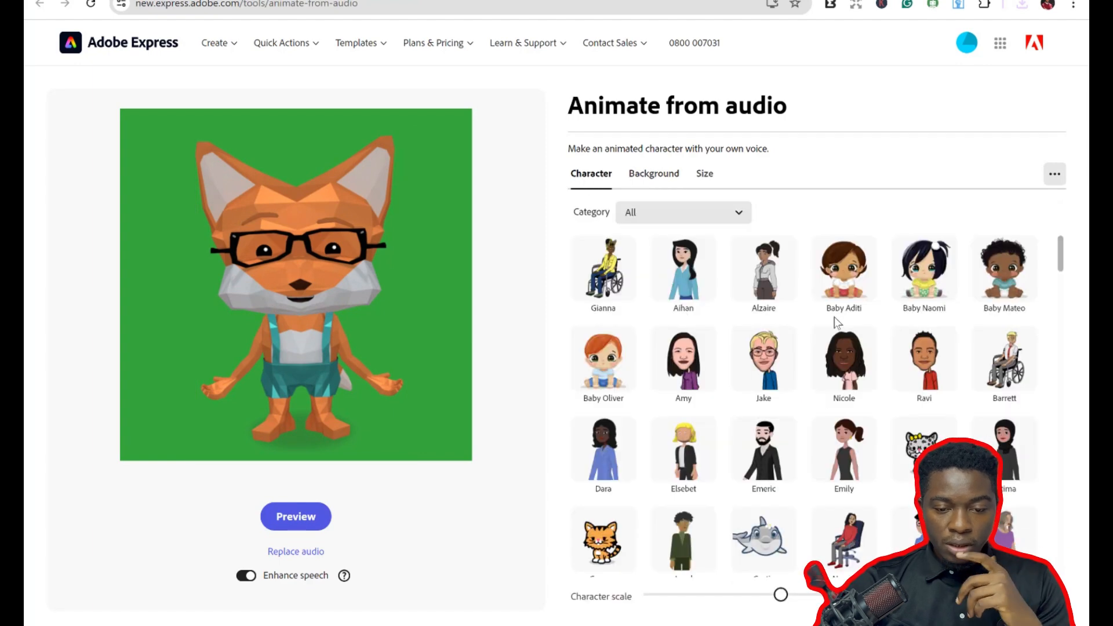
scroll(775, 468, down, 5)
scroll(775, 469, down, 5)
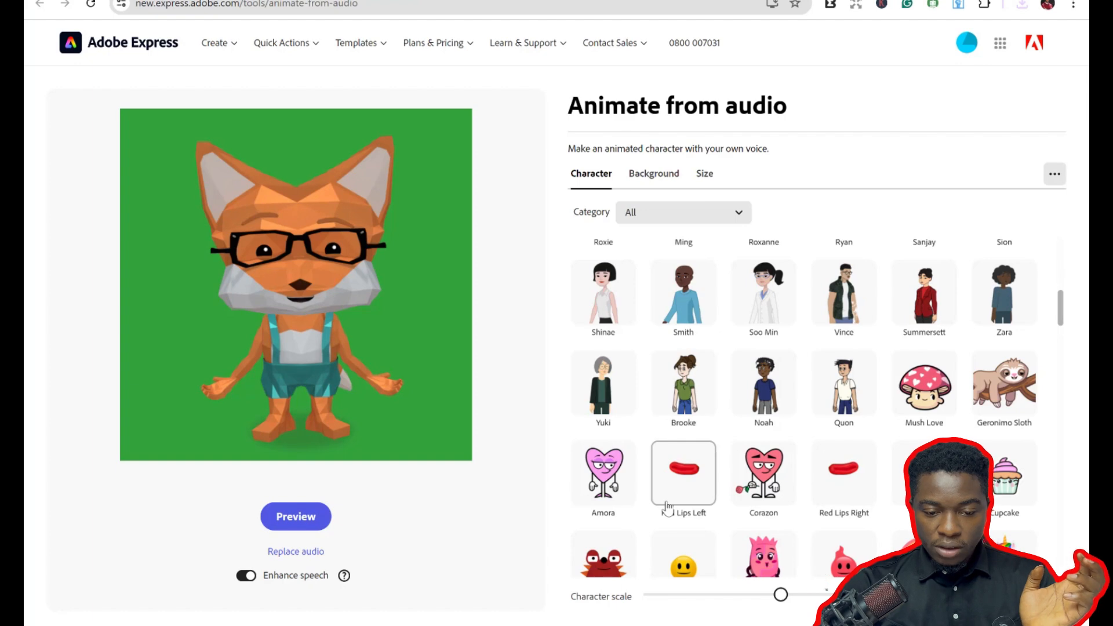
scroll(667, 508, down, 5)
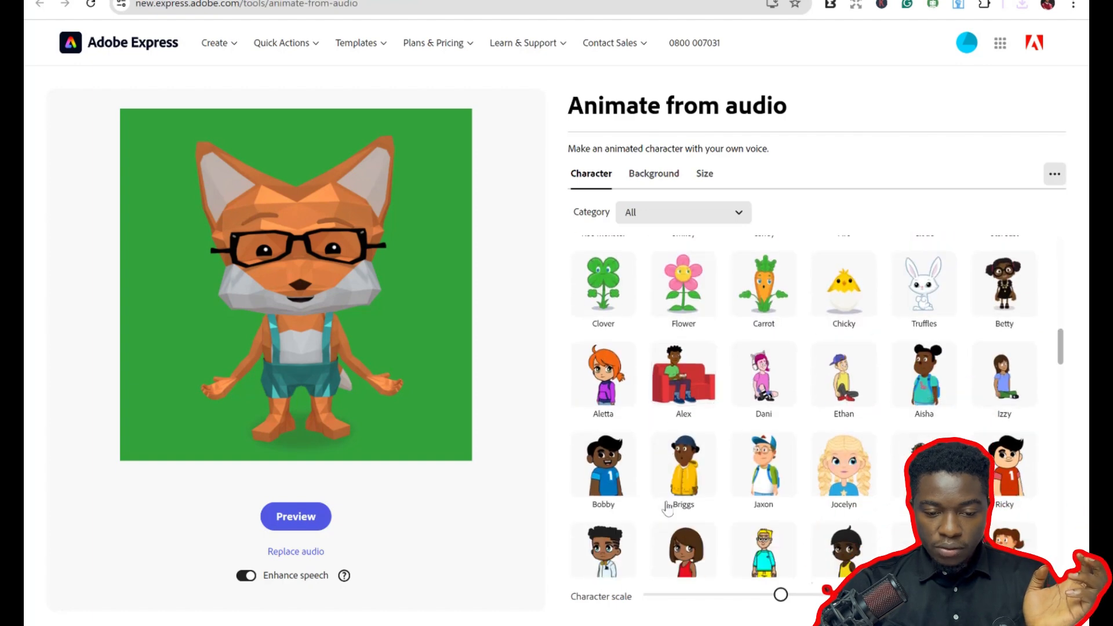
scroll(667, 508, down, 5)
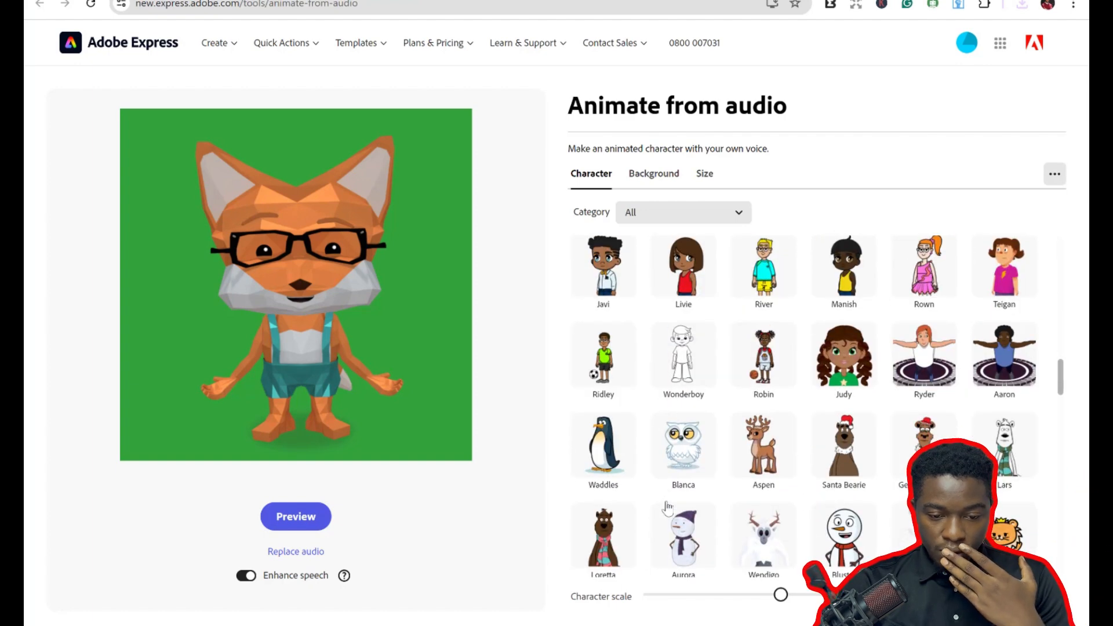
click(782, 449)
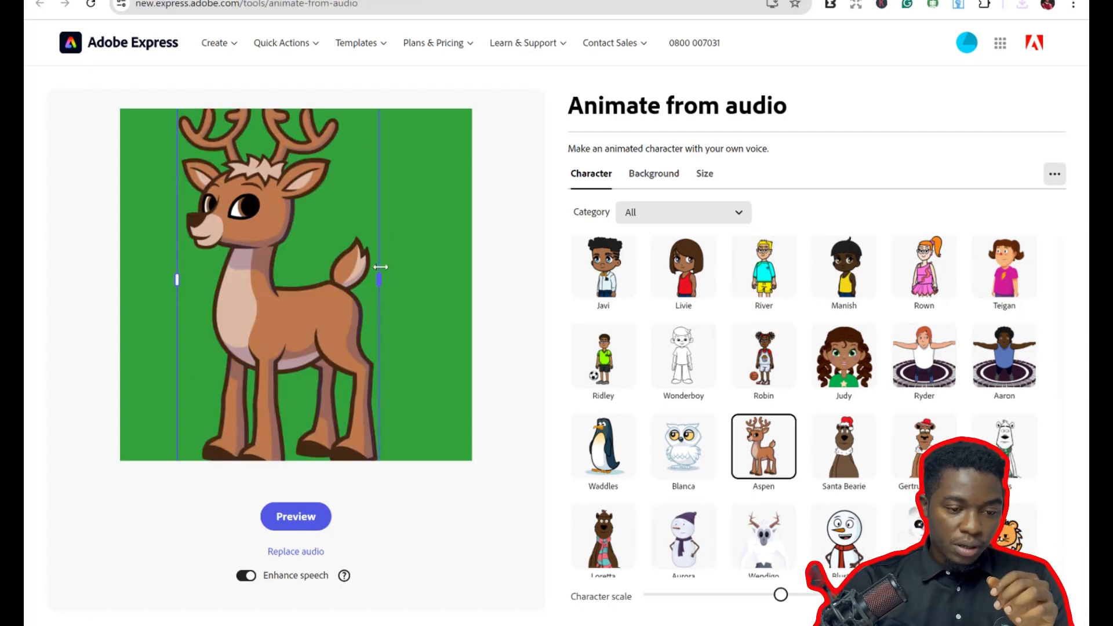
Resize the reindeer smaller and reposition it near the middle of the green canvas.
drag(338, 151, 379, 224)
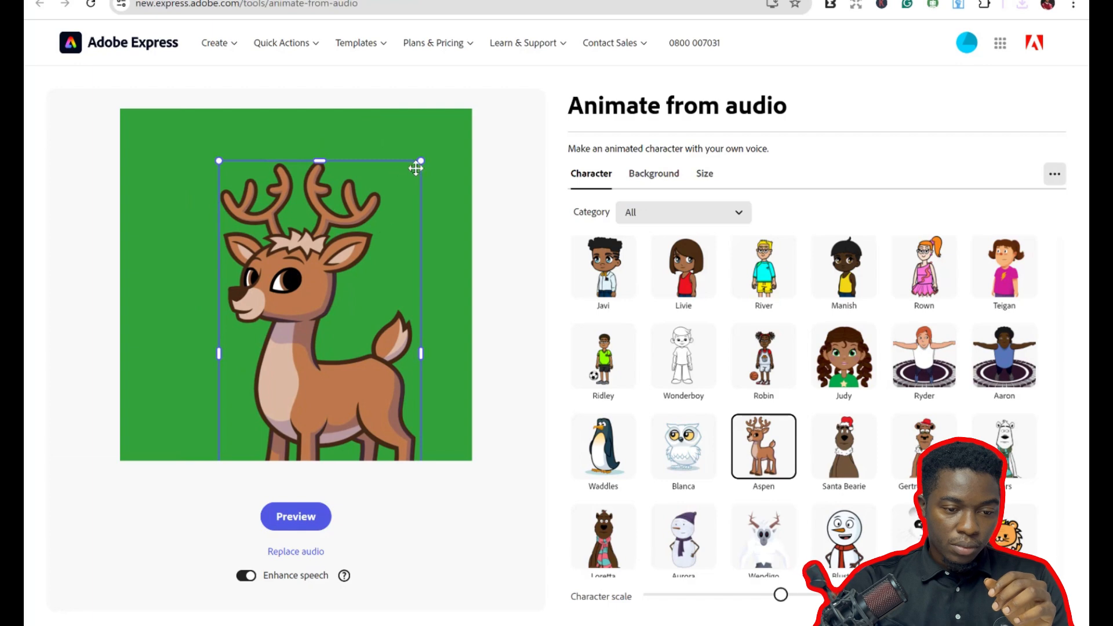
drag(396, 206, 389, 220)
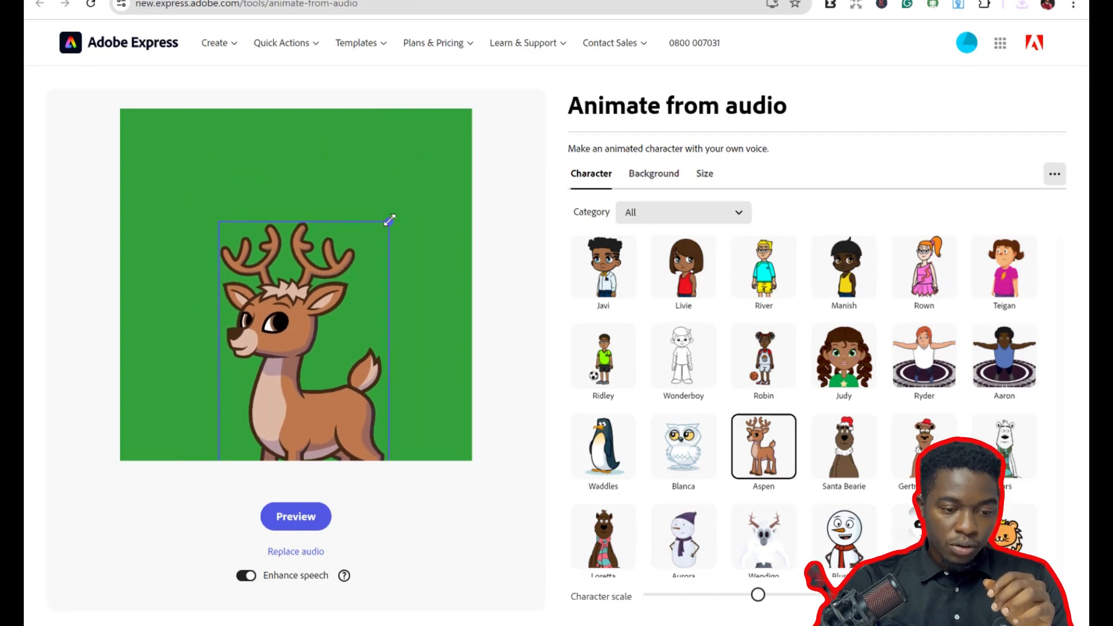
drag(310, 357, 303, 268)
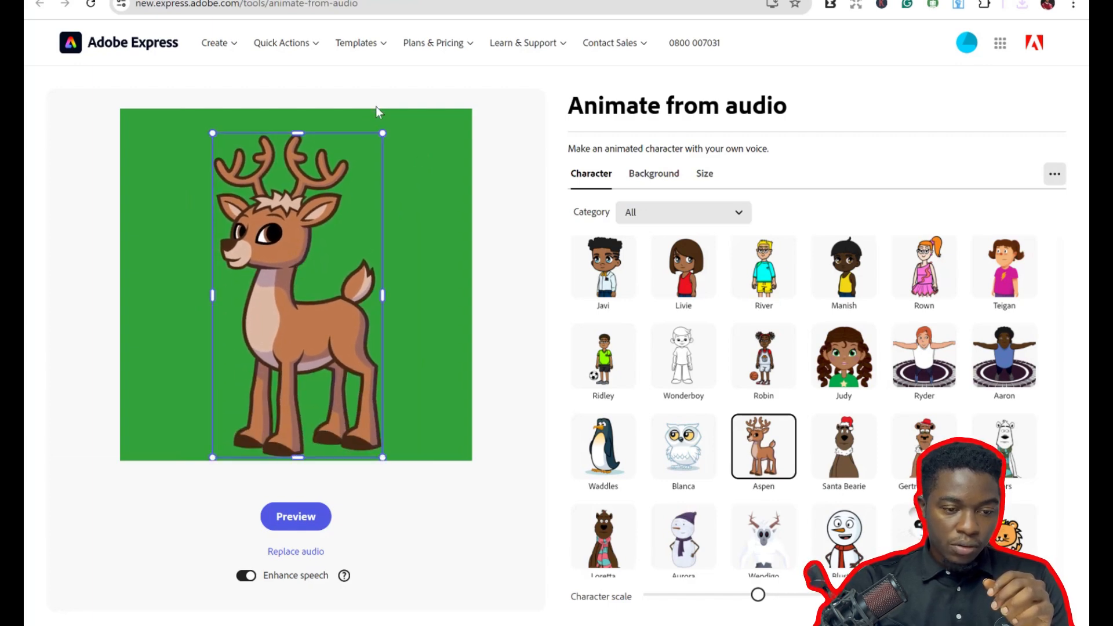
drag(383, 134, 370, 157)
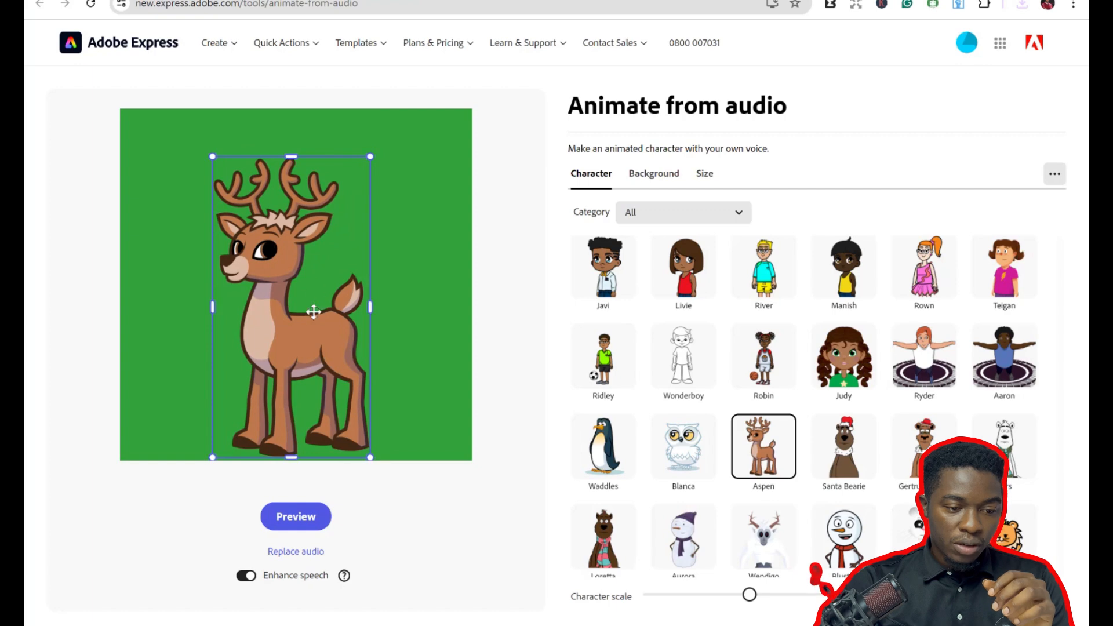
drag(313, 312, 315, 294)
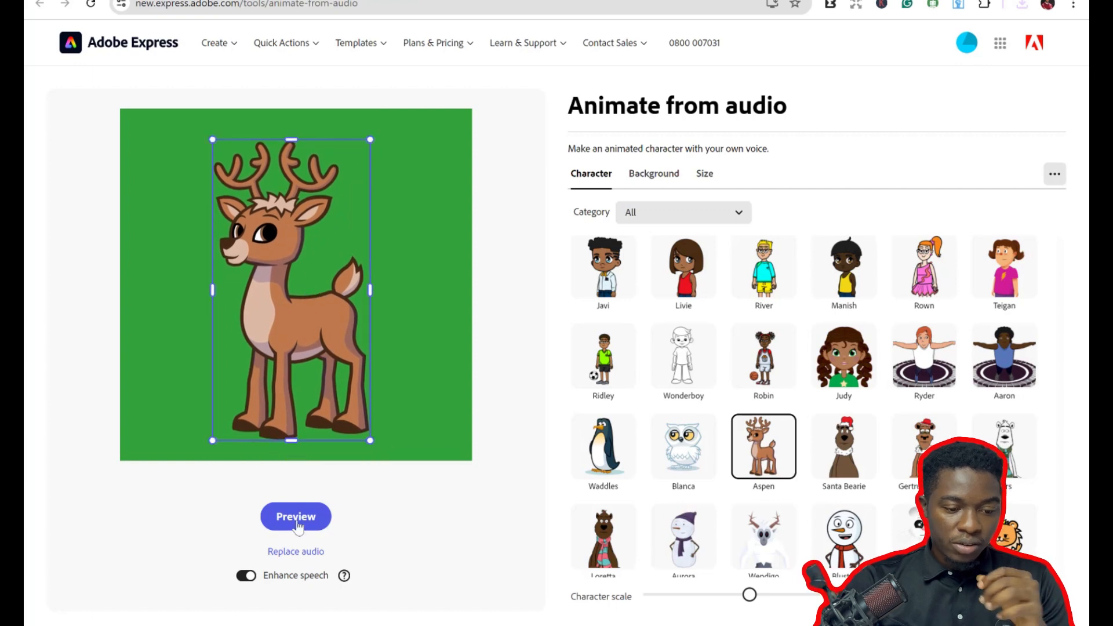
Replace the character's audio by browsing for and uploading the synthesis (2) file.
click(303, 552)
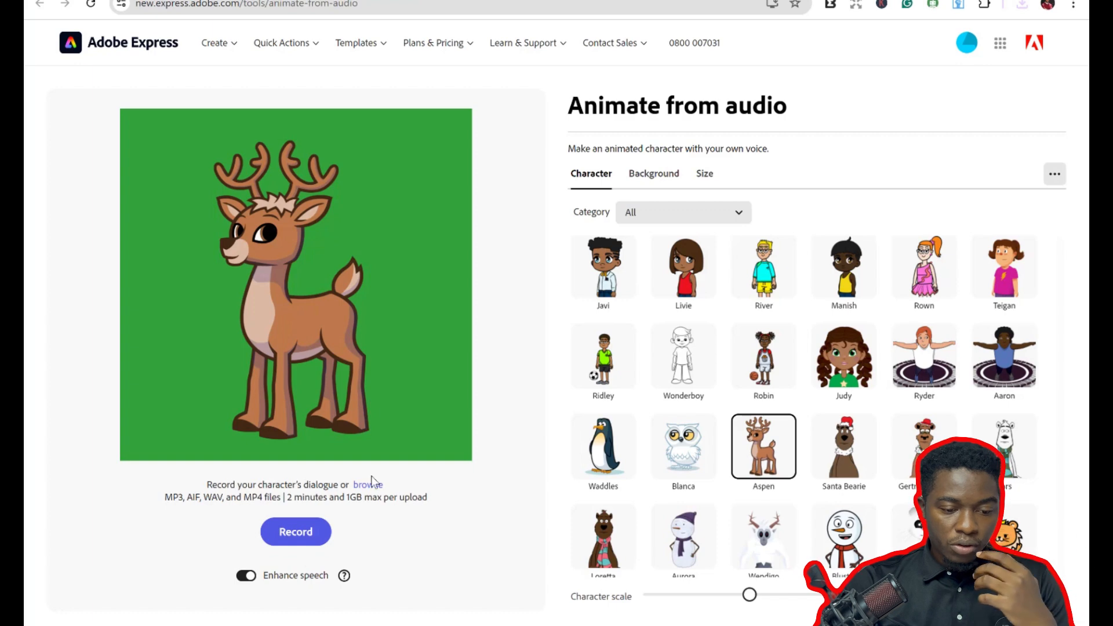
click(369, 486)
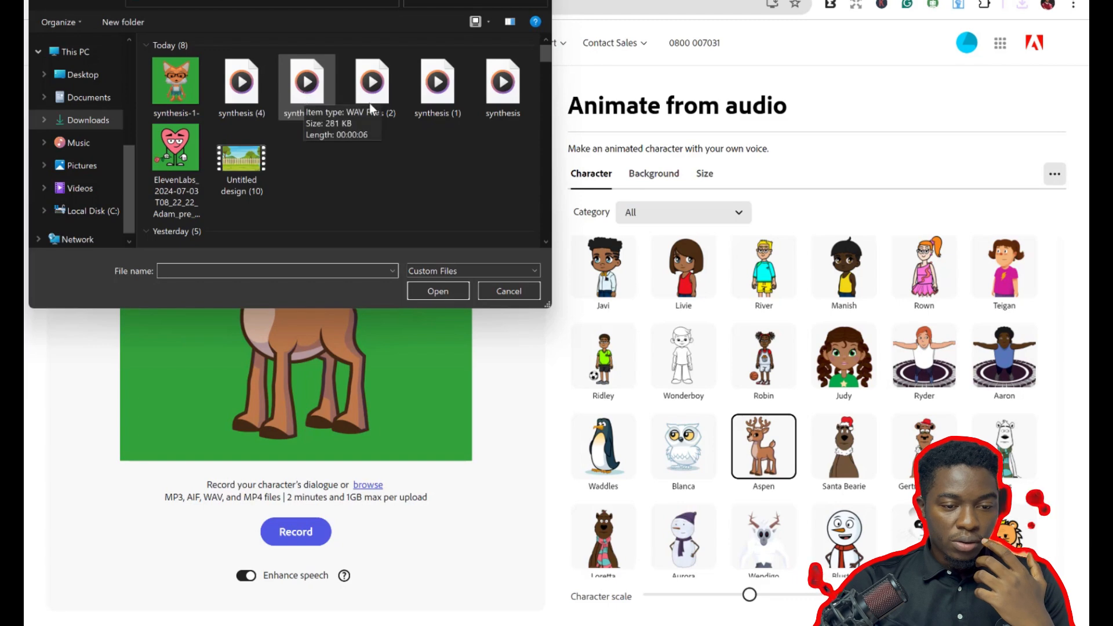
double_click(383, 103)
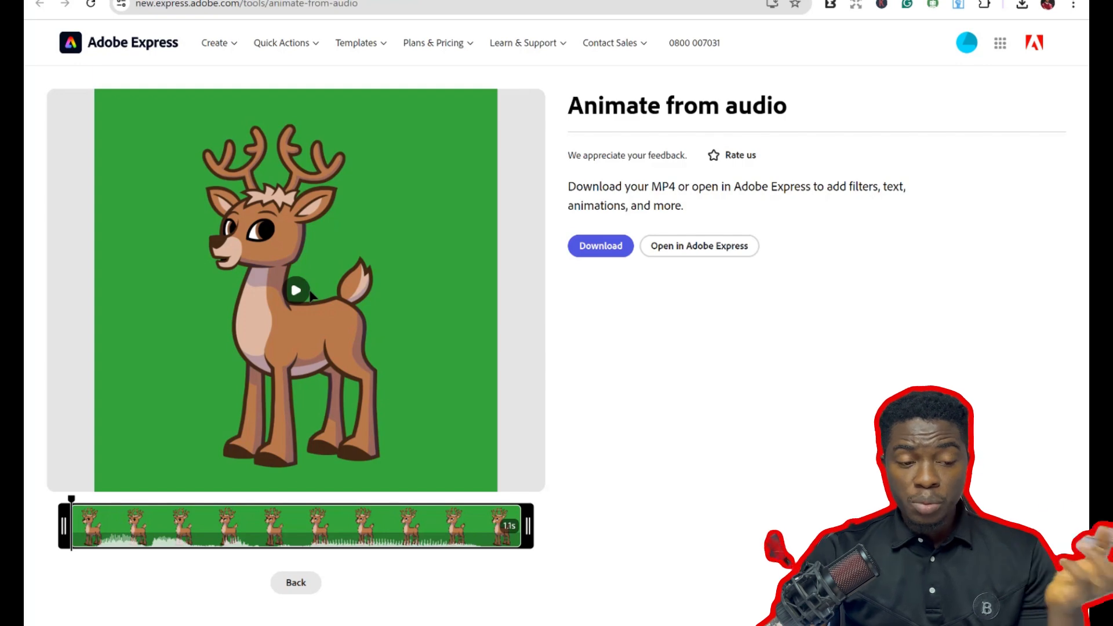
Play and pause the reindeer animation, download it as MP4, and return to the editor.
click(293, 290)
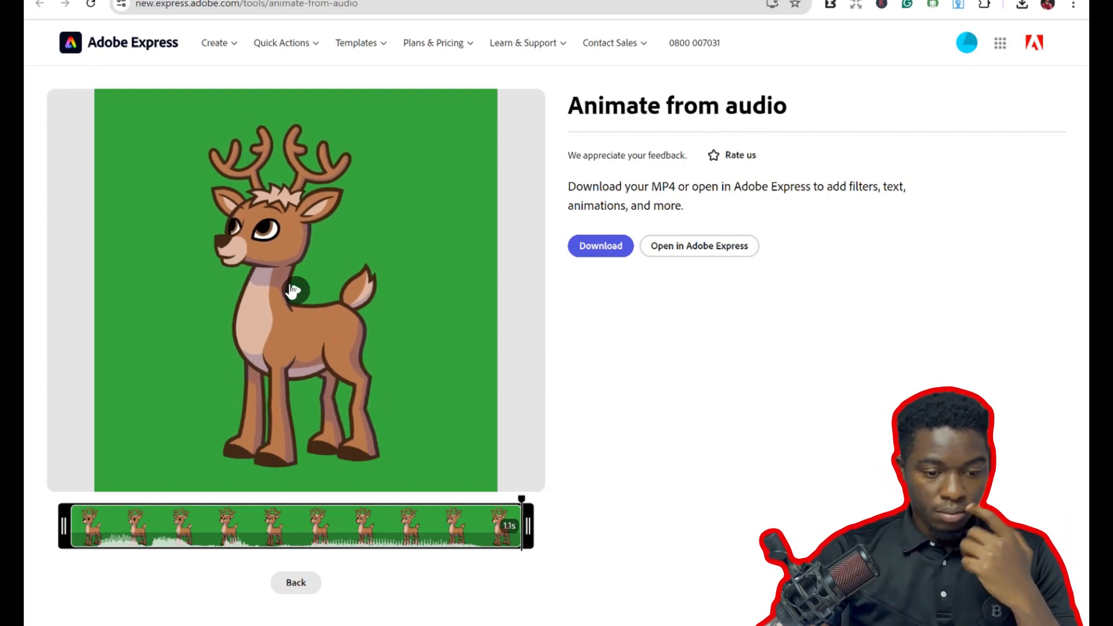
click(292, 289)
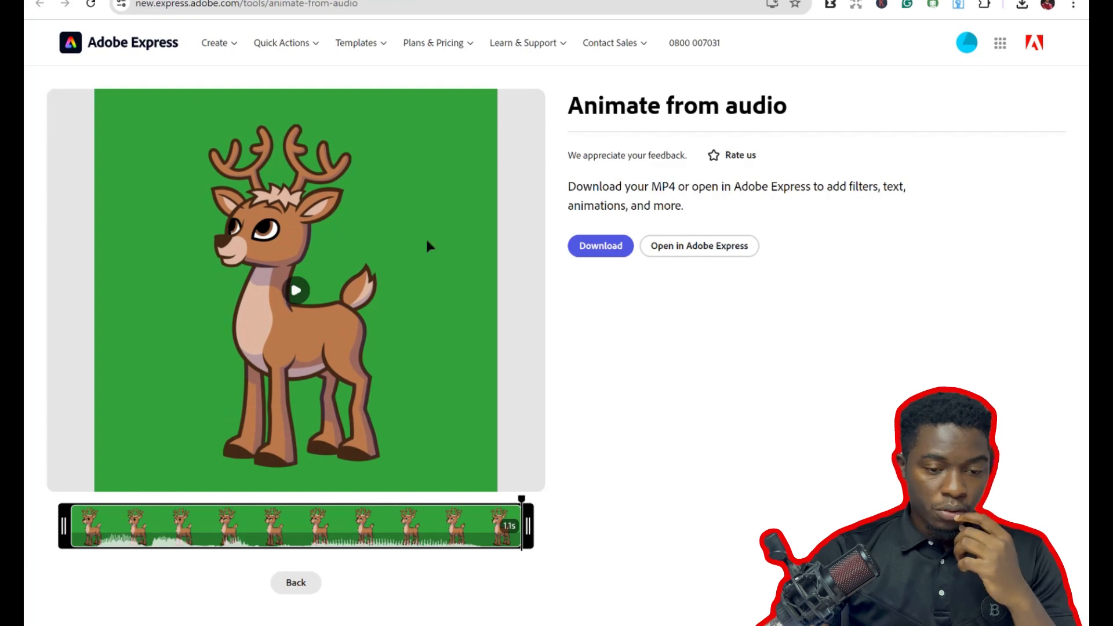
click(610, 246)
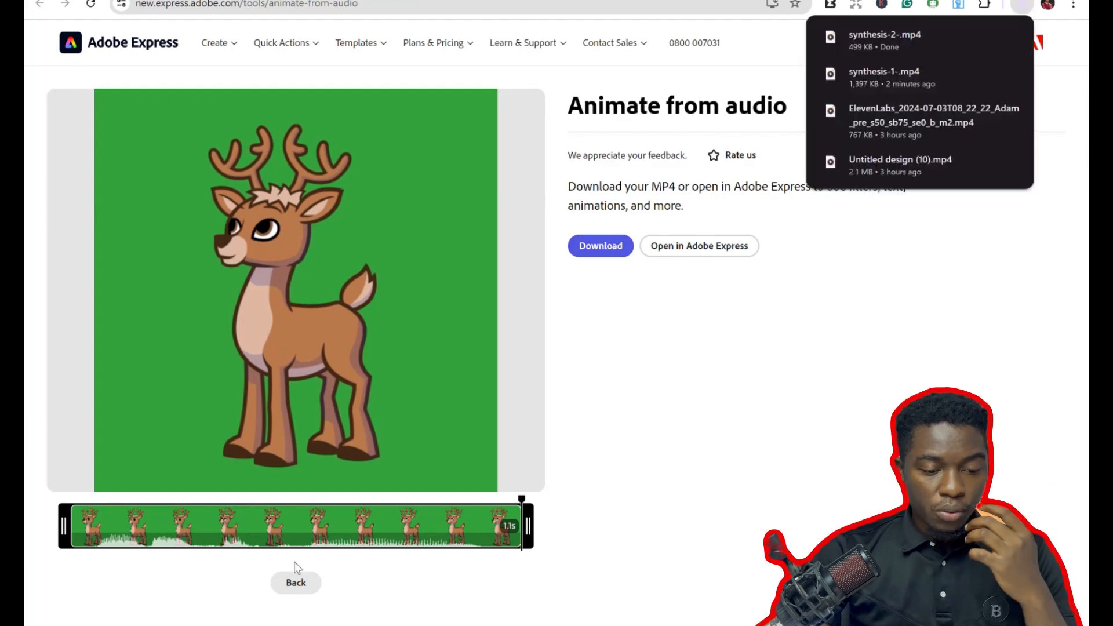
click(296, 583)
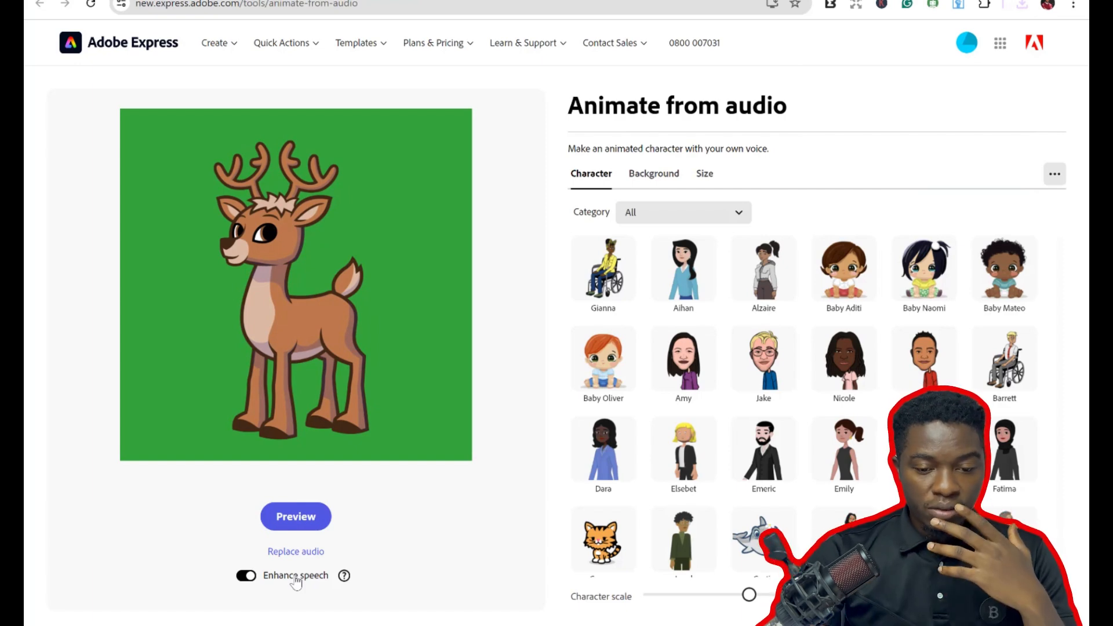
click(302, 299)
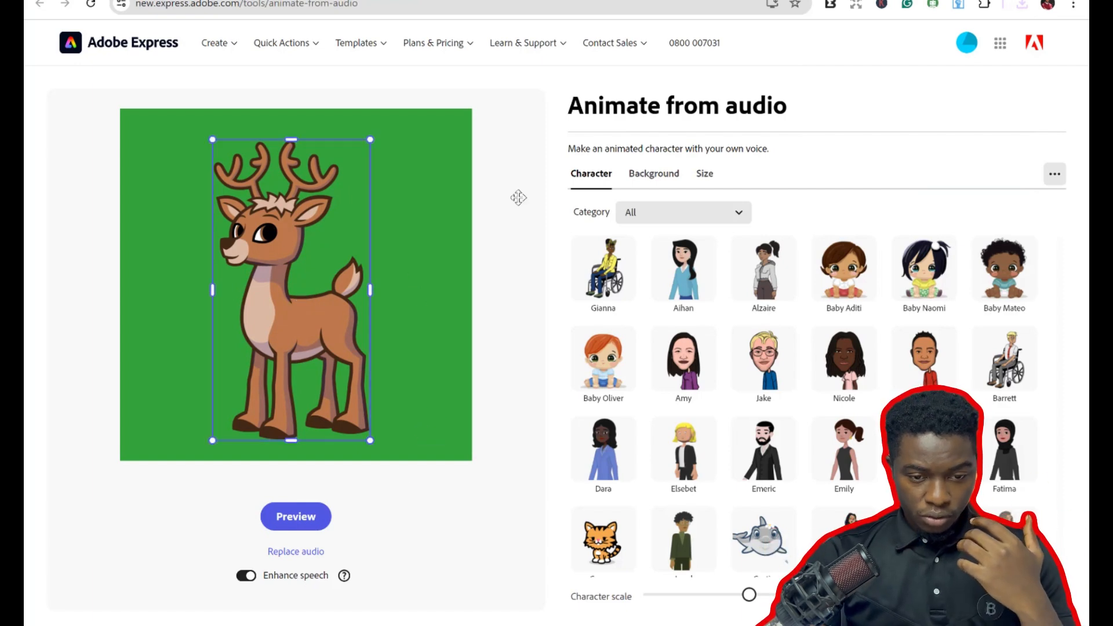
click(594, 174)
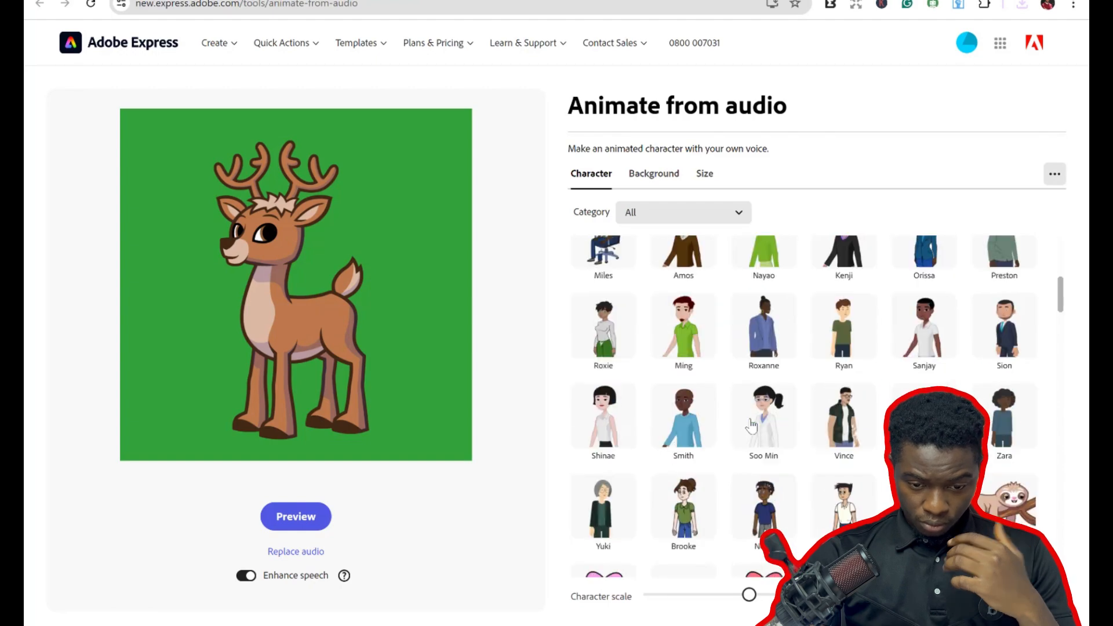
scroll(751, 426, down, 5)
scroll(751, 426, down, 12)
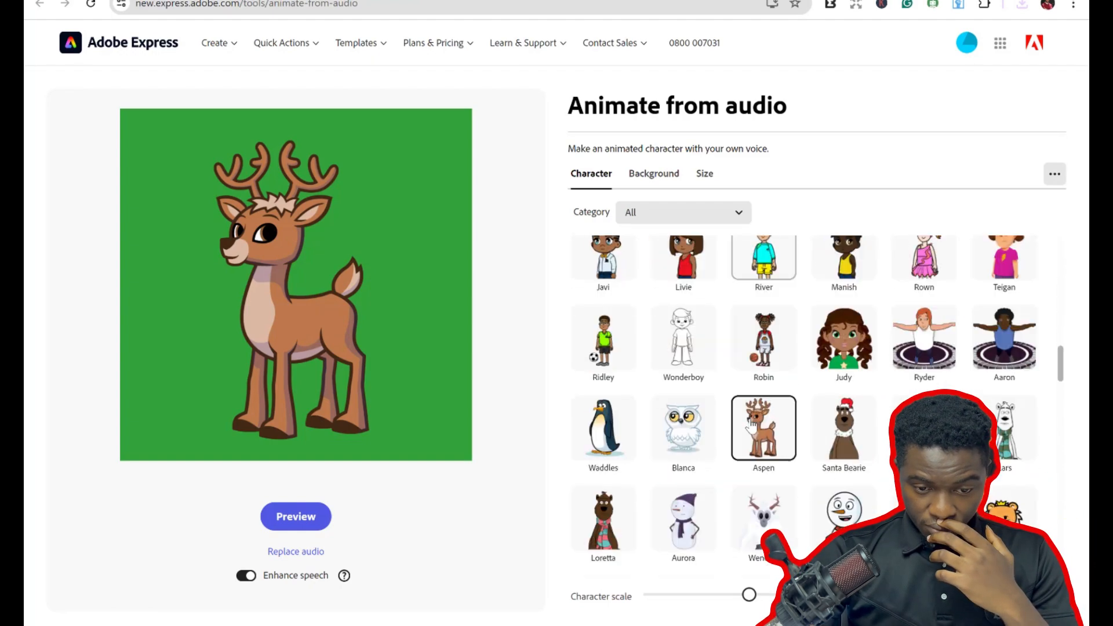
scroll(751, 426, down, 10)
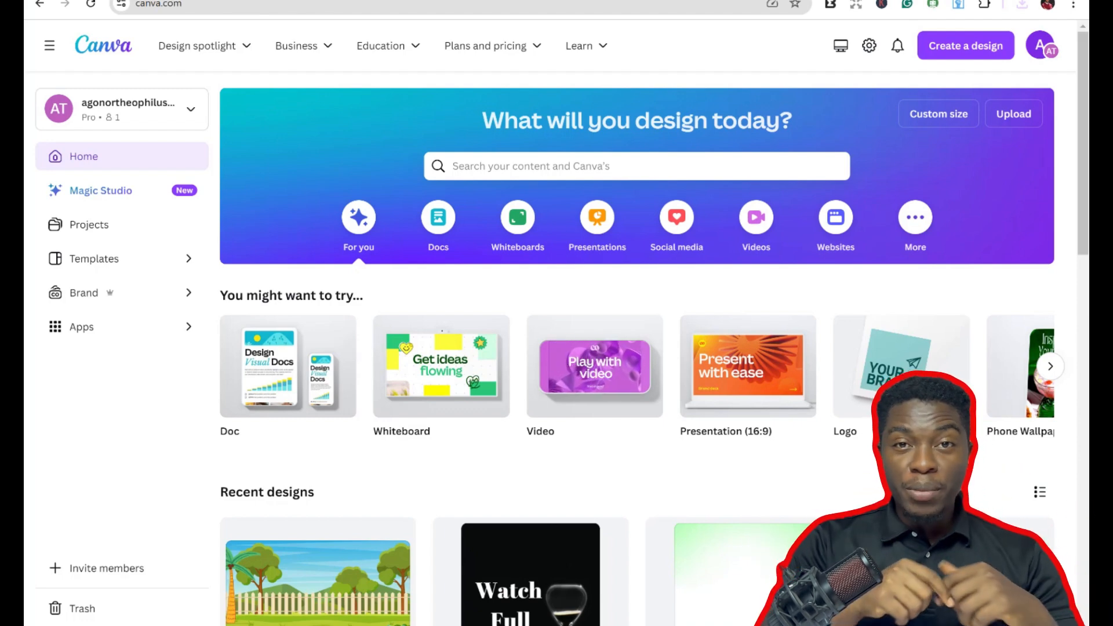
Switch to Canva, create a blank 1920 × 1080 video design, and add the fenced garden background graphic.
mouse_move(588, 370)
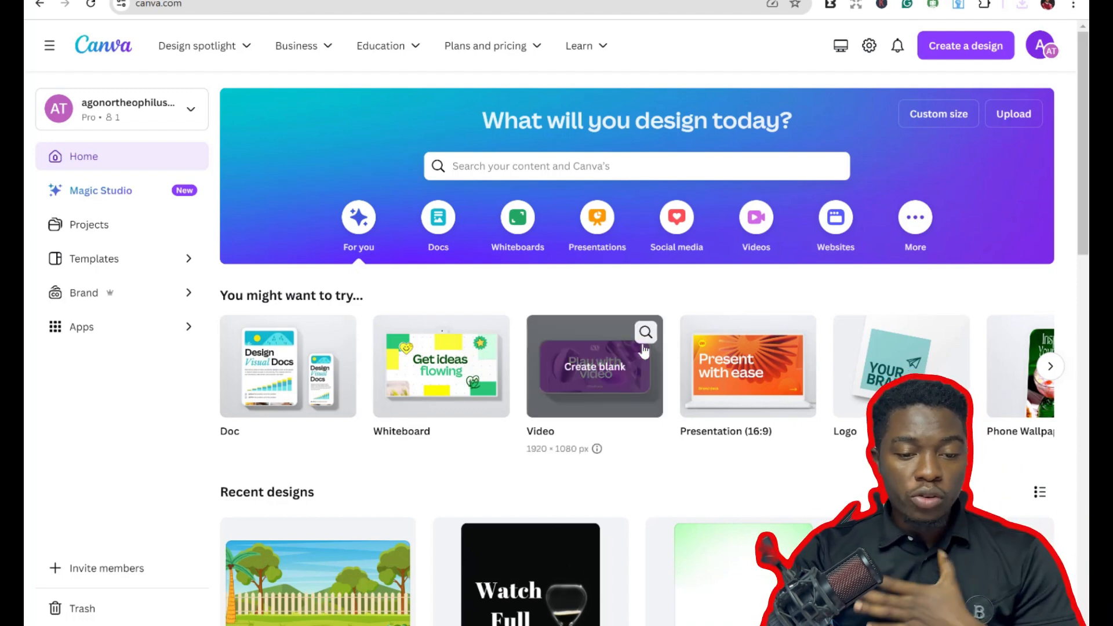
click(589, 369)
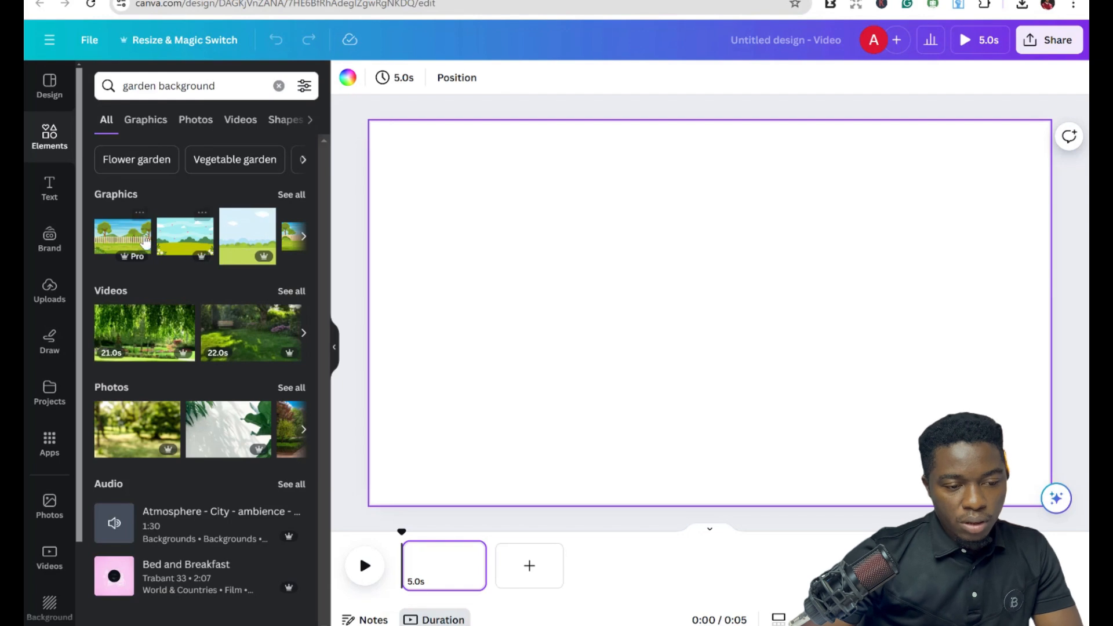
click(138, 243)
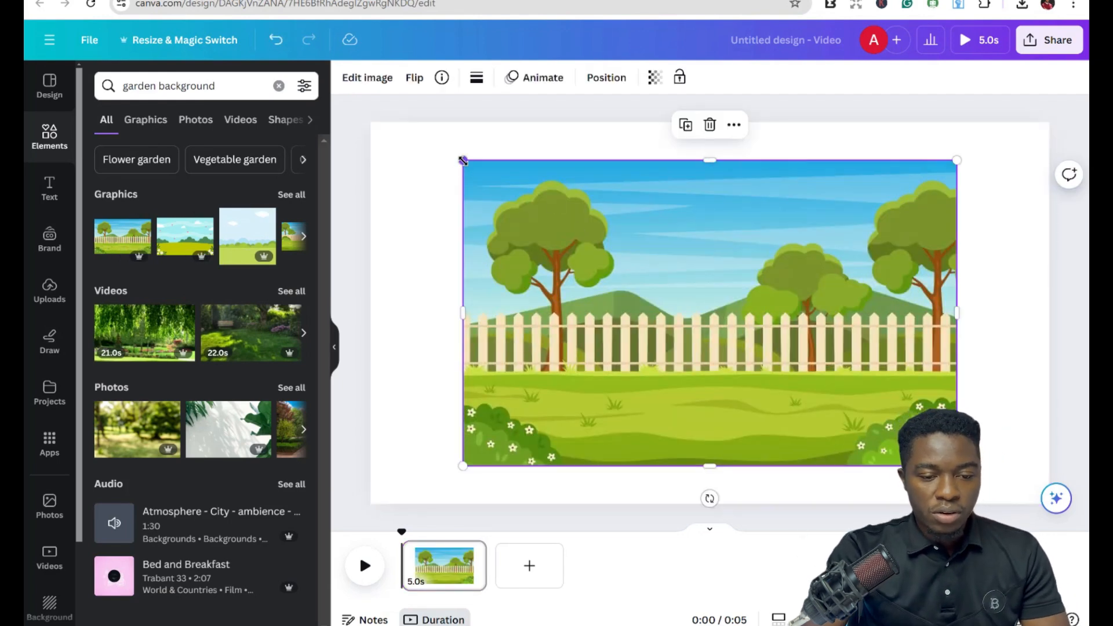
Enlarge and move the garden background so it fills the whole video canvas.
drag(462, 160, 377, 141)
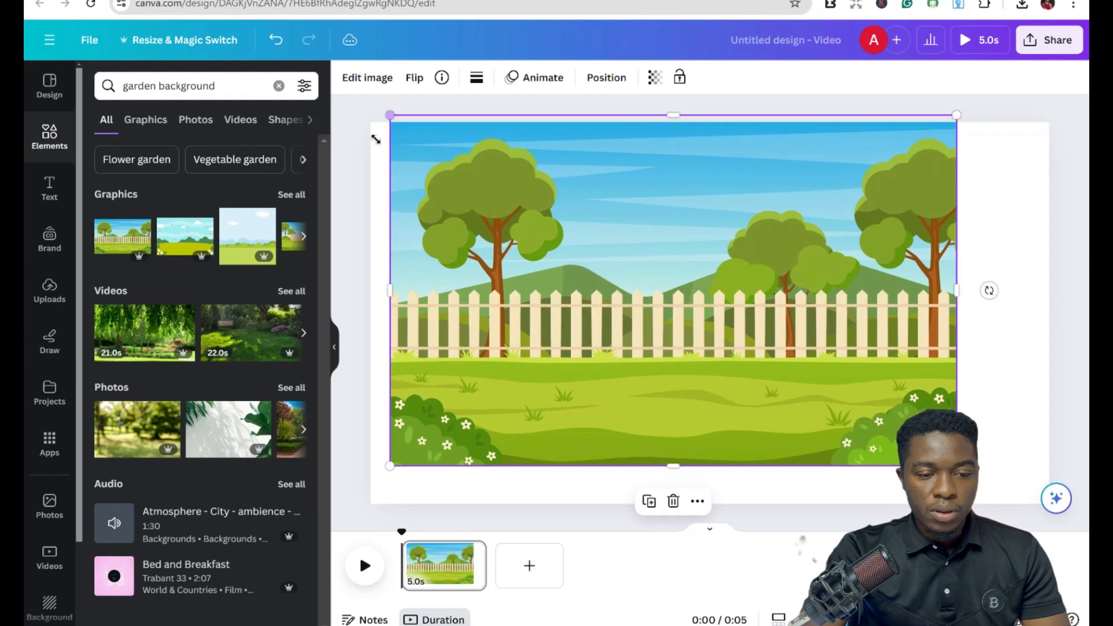
drag(544, 213, 522, 218)
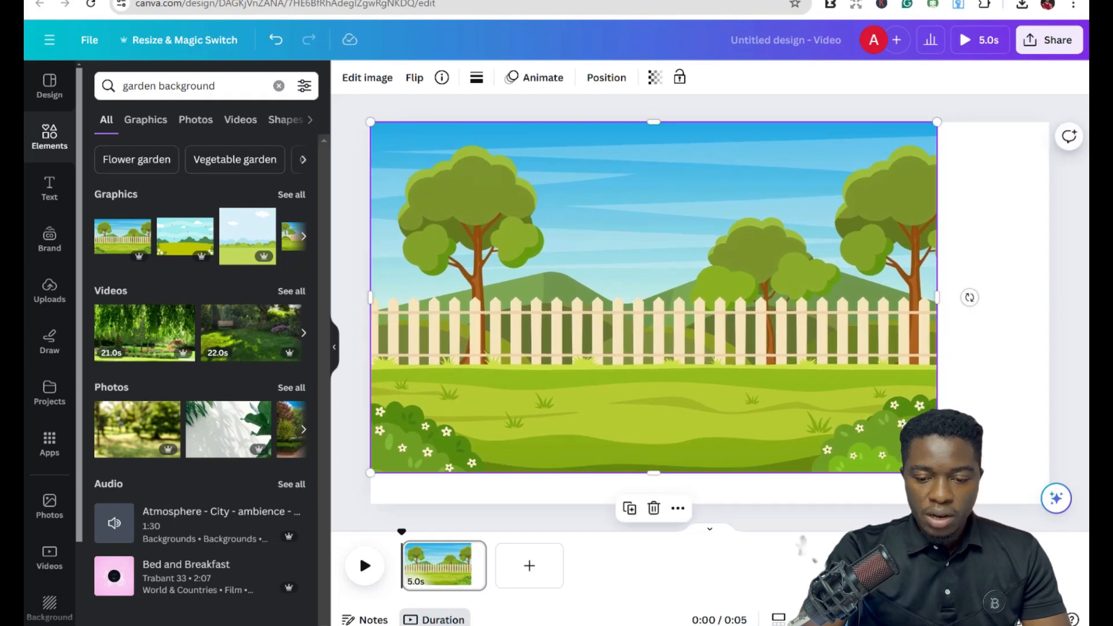
drag(937, 472, 987, 503)
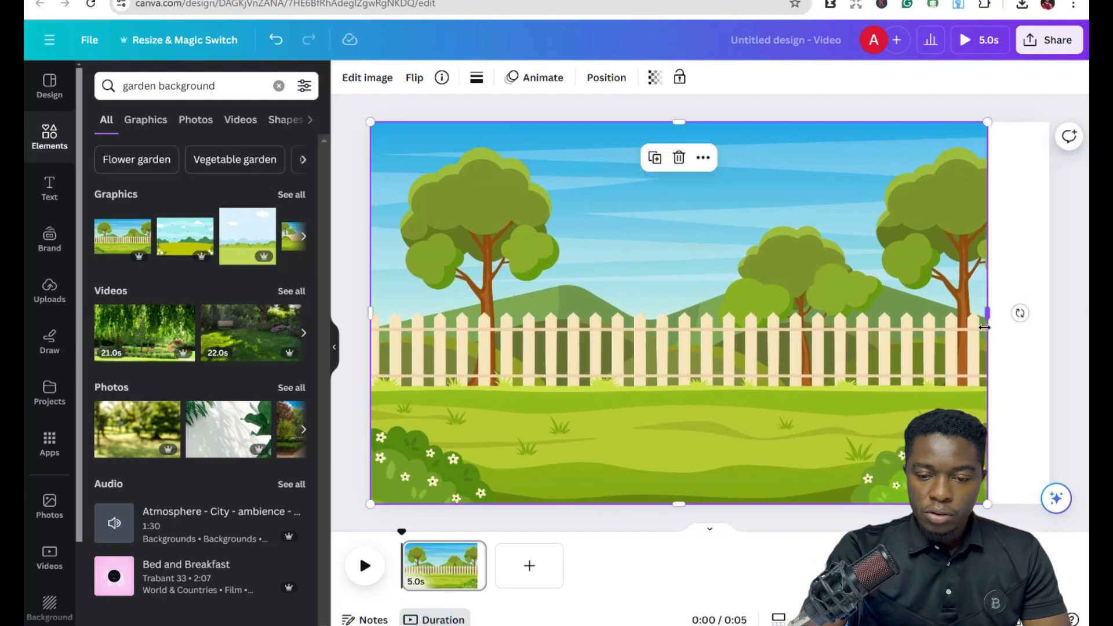
drag(1002, 317, 1051, 314)
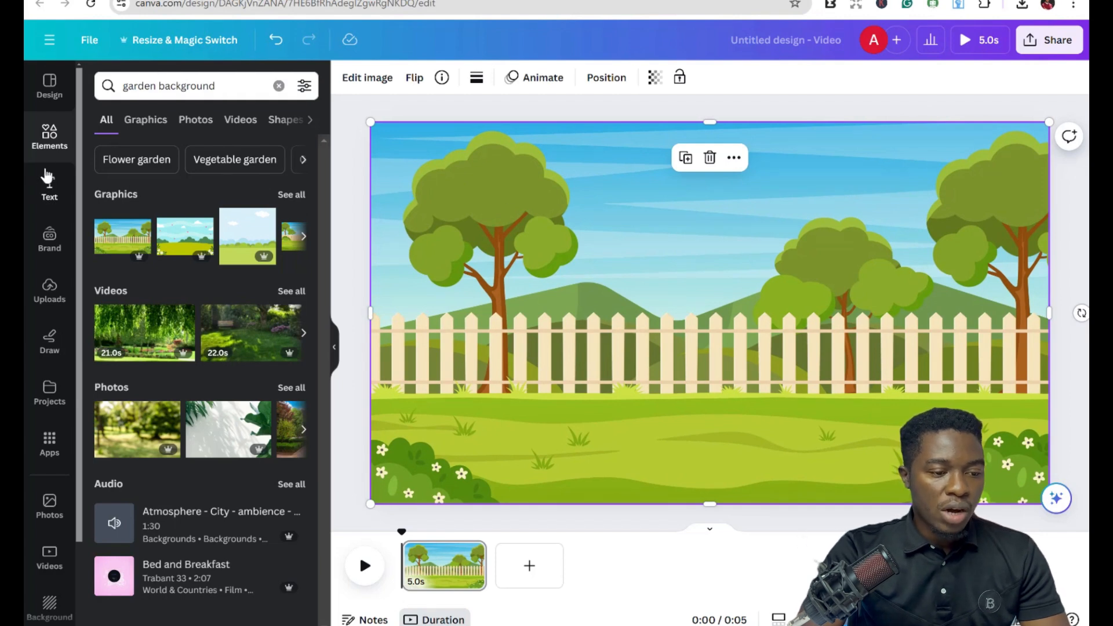
Search the elements for trees and filter the results to animated items only.
click(178, 82)
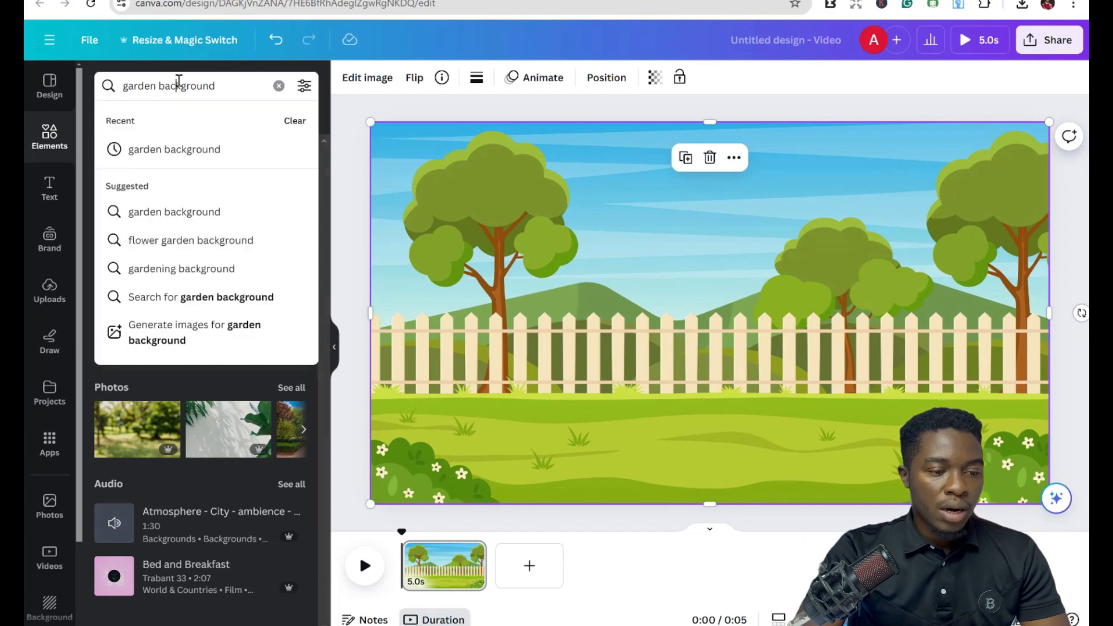
triple_click(179, 90)
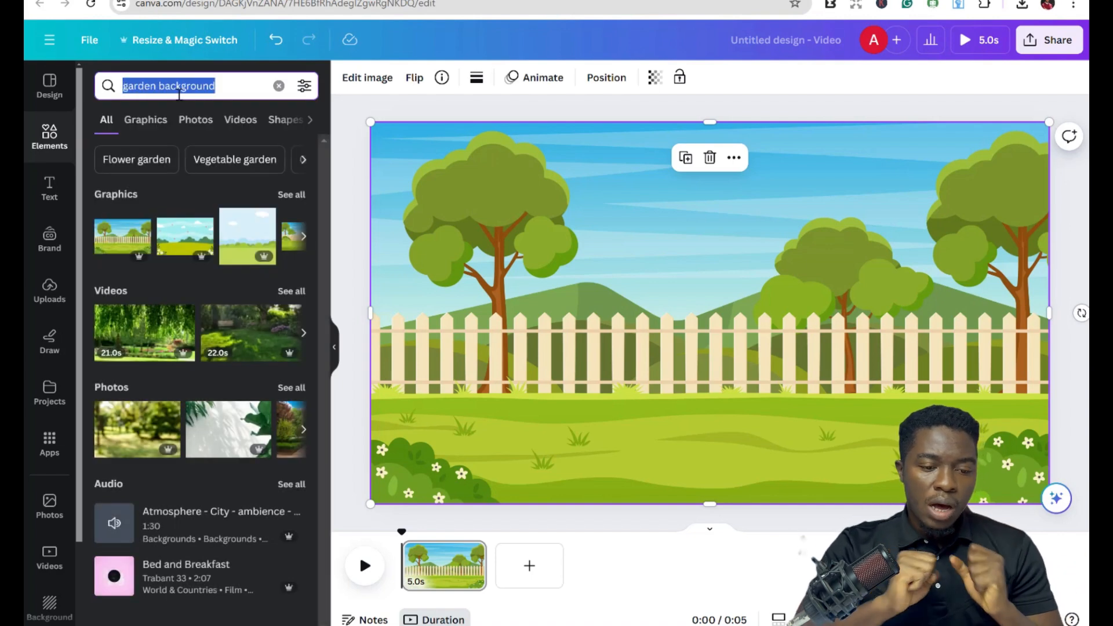
text(tre)
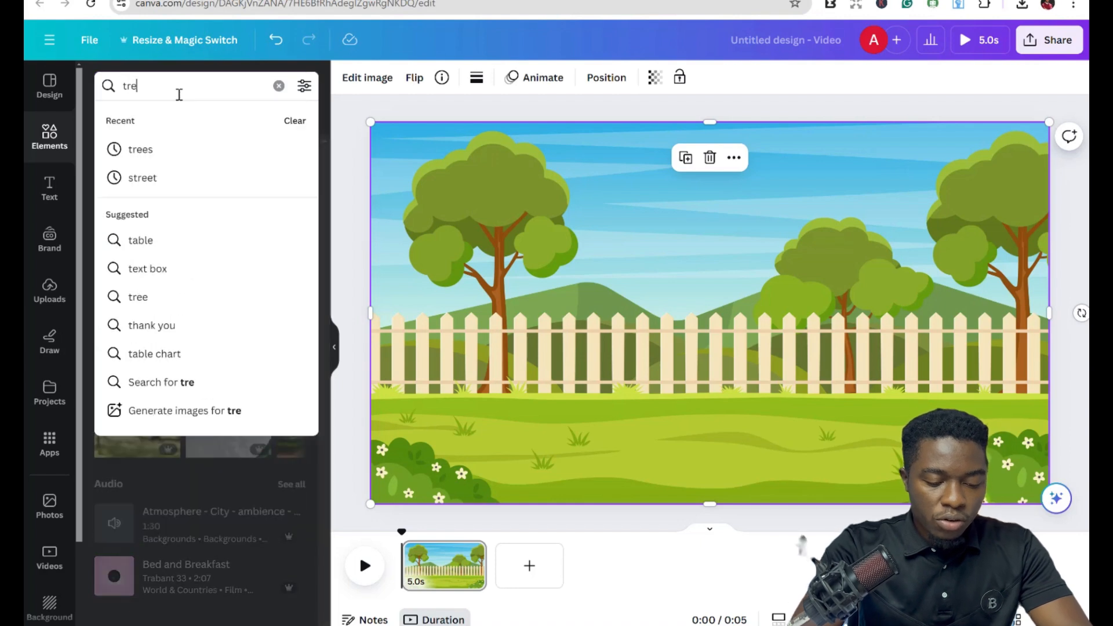
text(es)
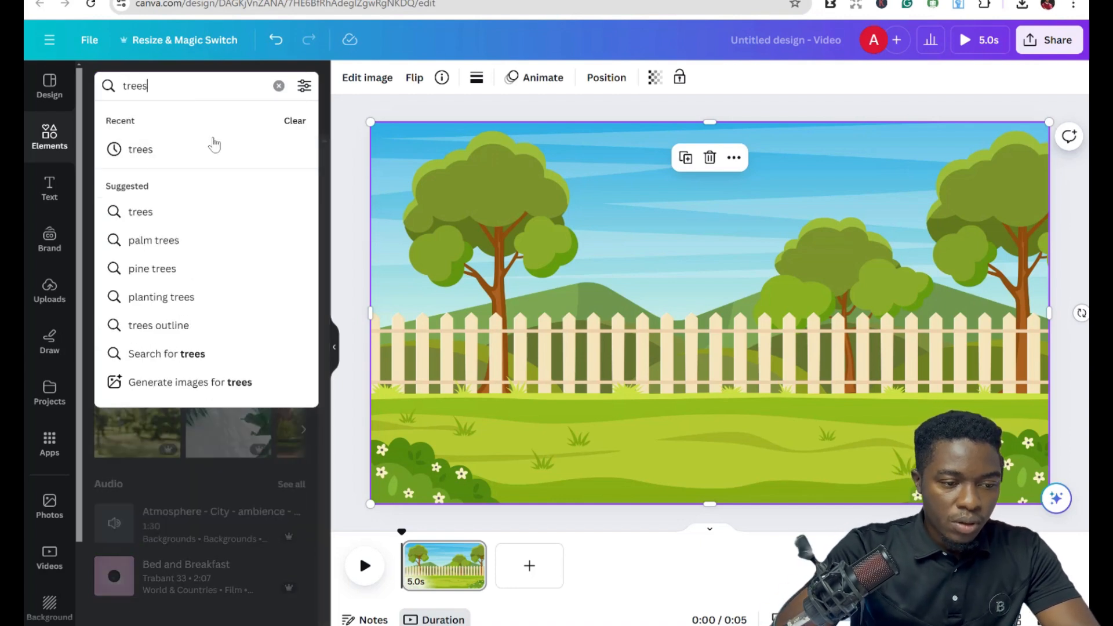
click(213, 150)
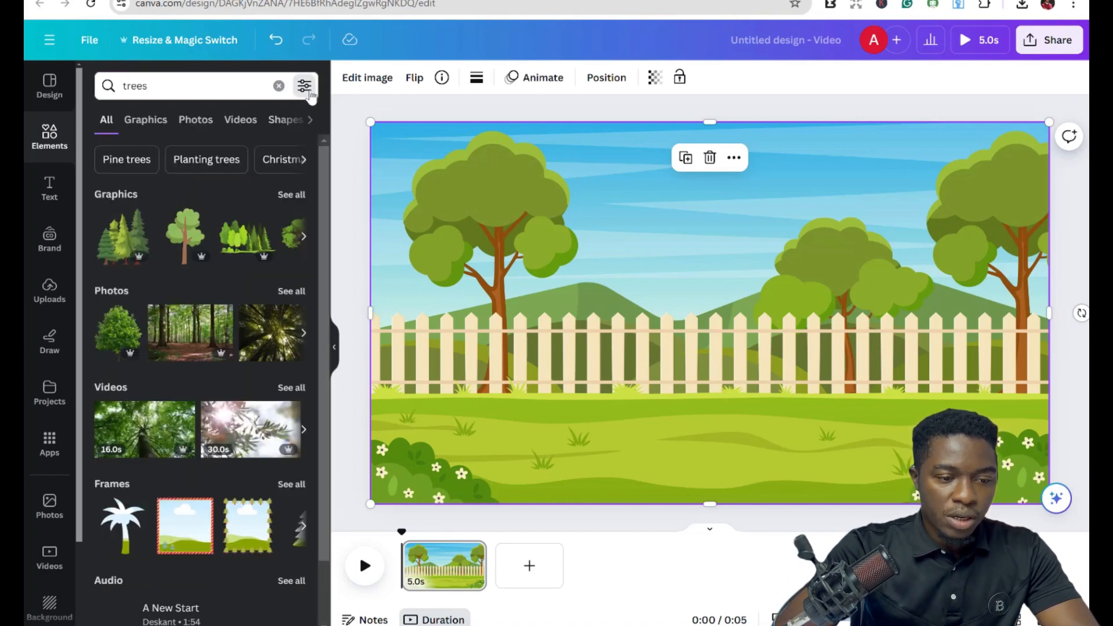
click(304, 86)
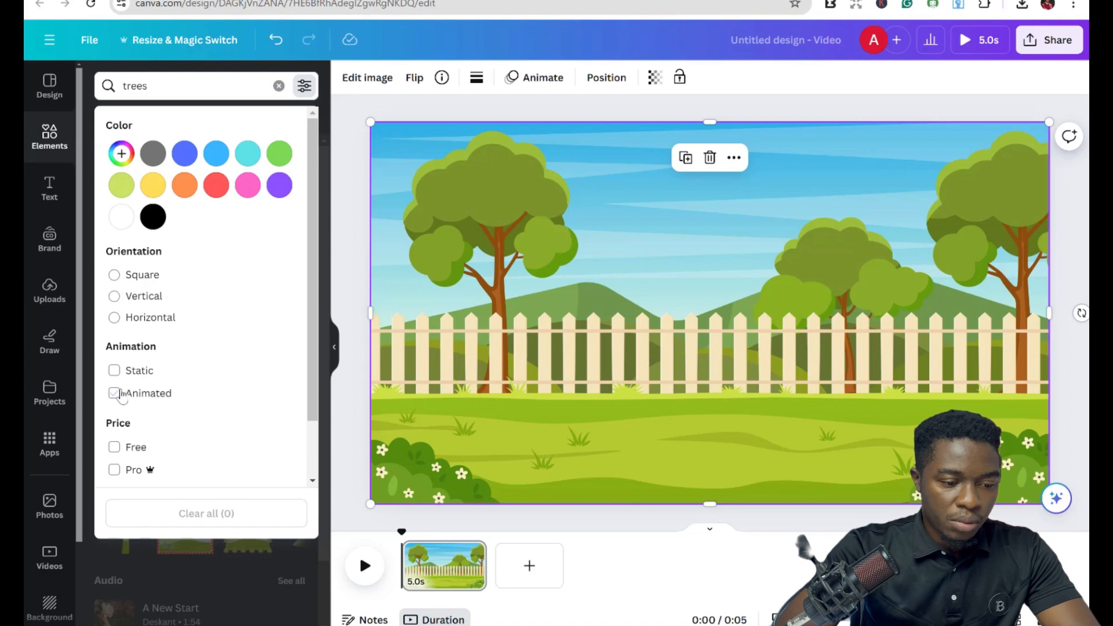
click(118, 396)
click(239, 561)
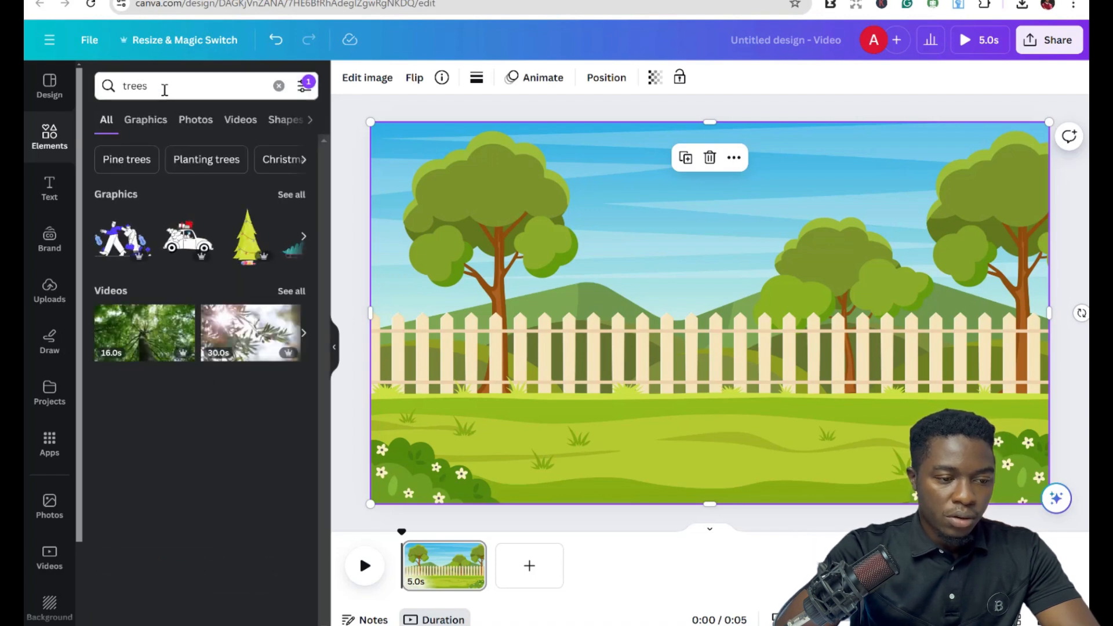
Add a palm tree graphic from the tree results and place it at the left edge of the scene.
click(164, 89)
key(Return)
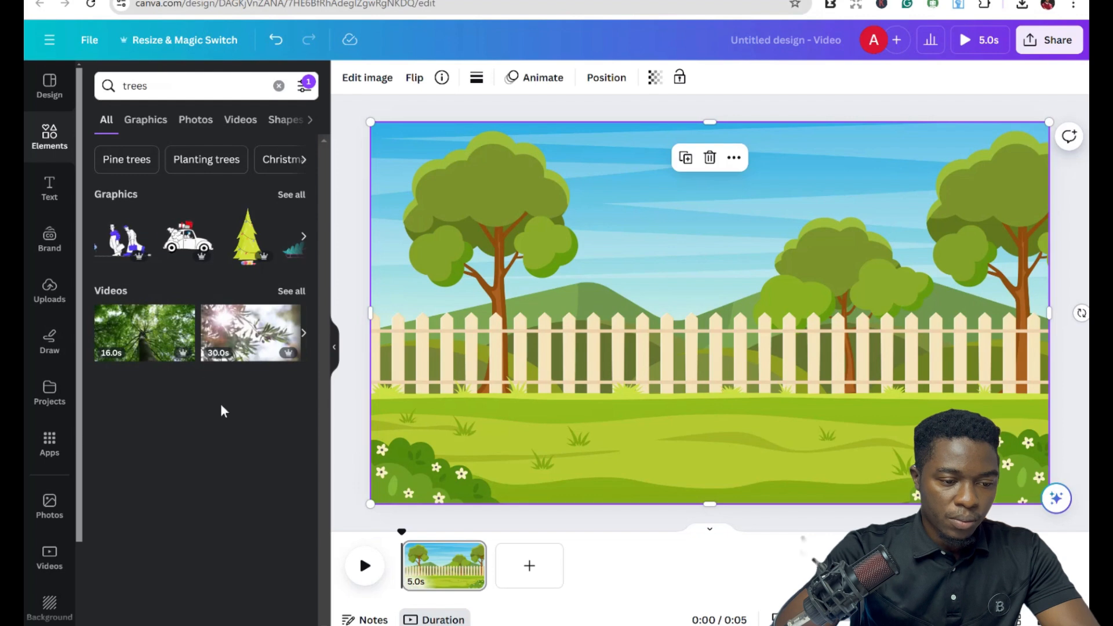
click(294, 197)
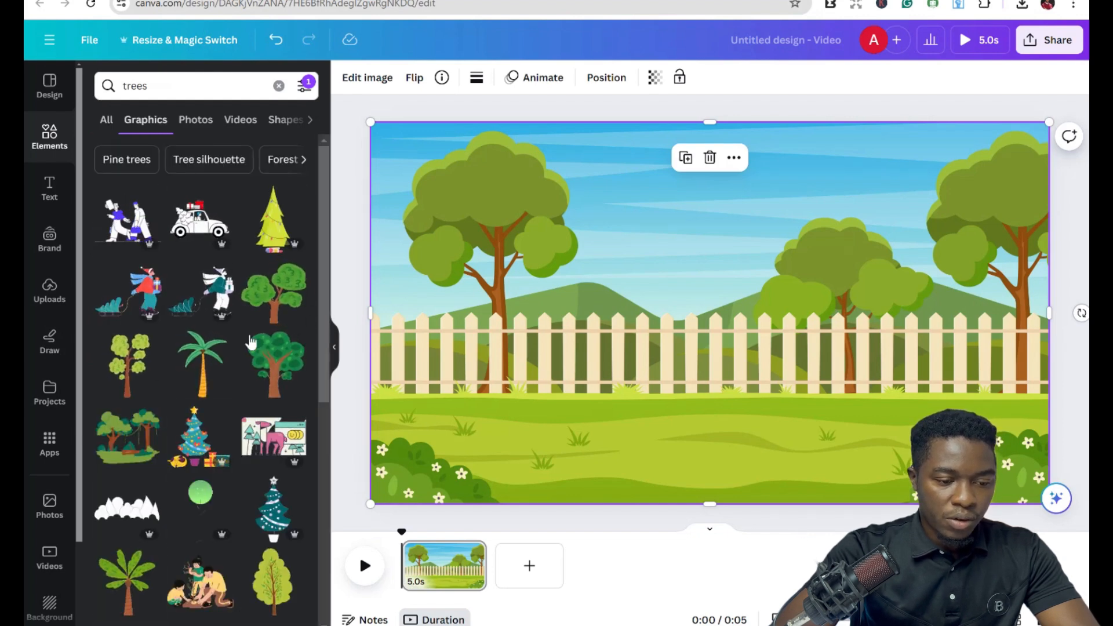
scroll(174, 325, down, 2)
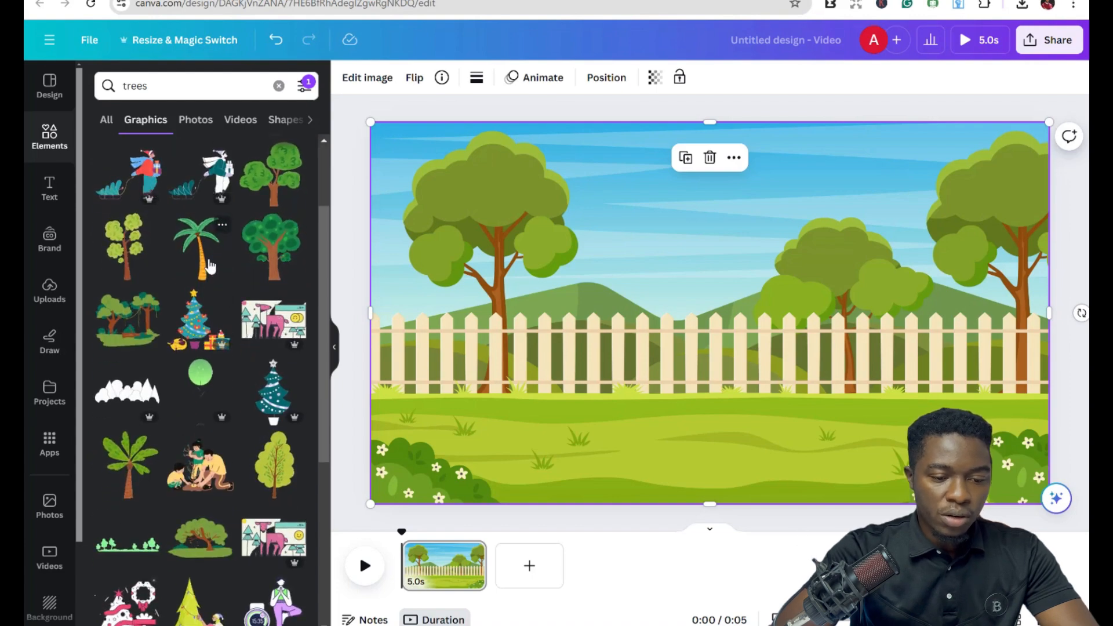
click(212, 267)
drag(768, 339, 463, 310)
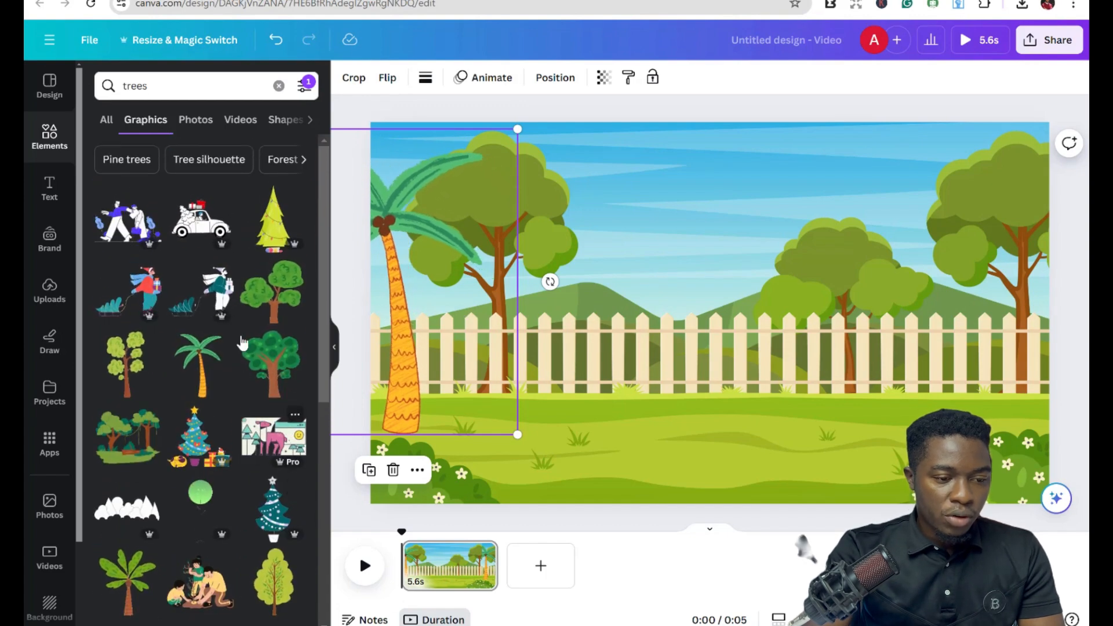
Search the elements for butterfly and add the light blue butterfly graphic to the scene.
click(136, 82)
double_click(136, 84)
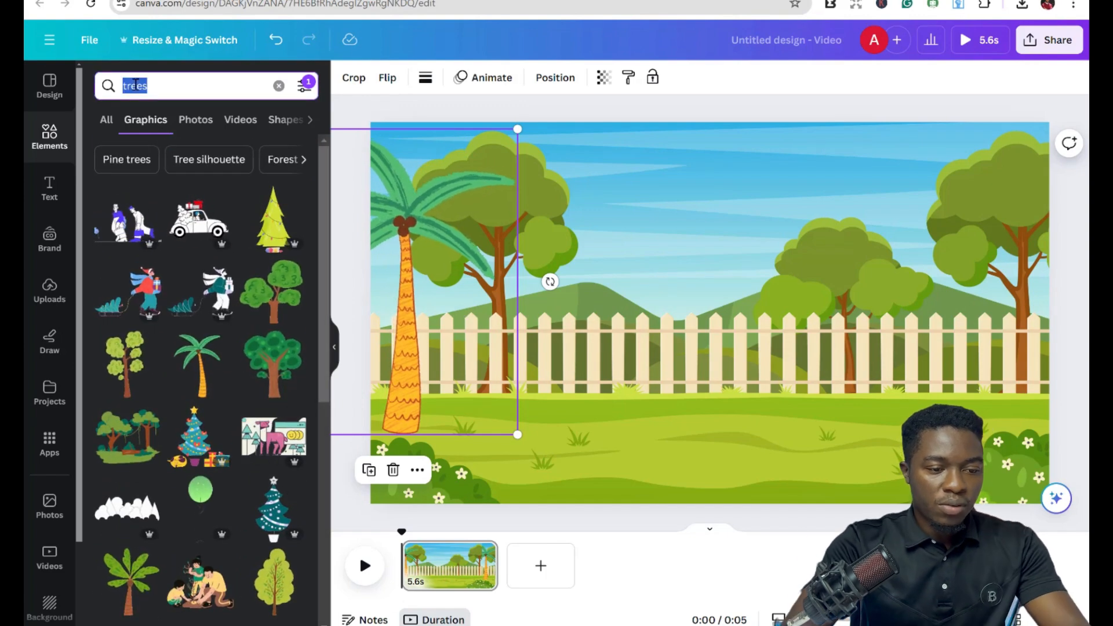
text(butte)
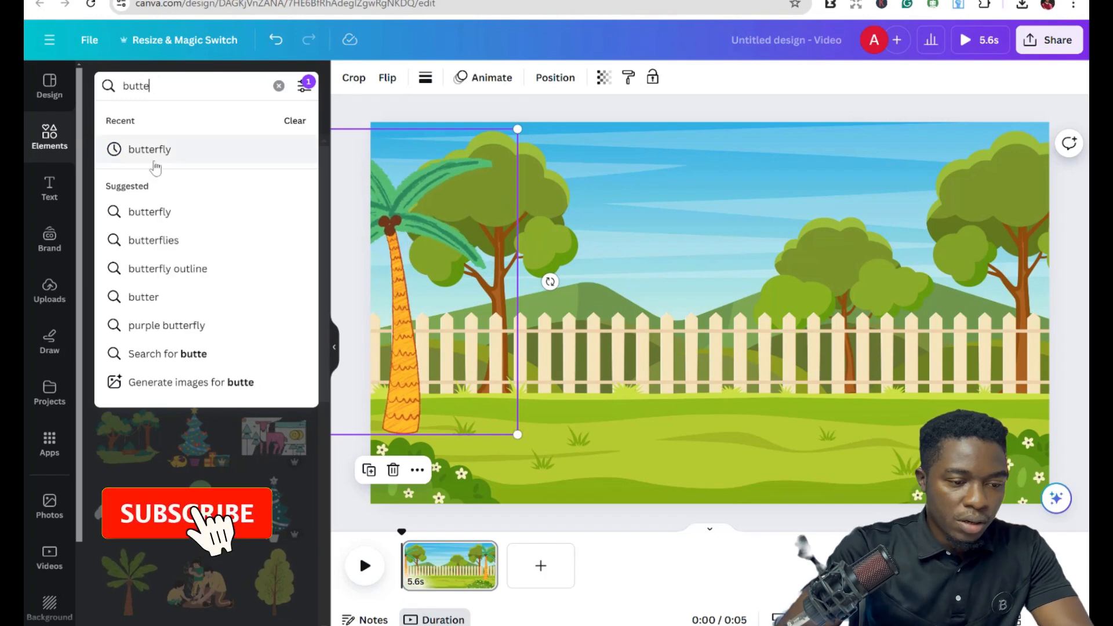
click(152, 152)
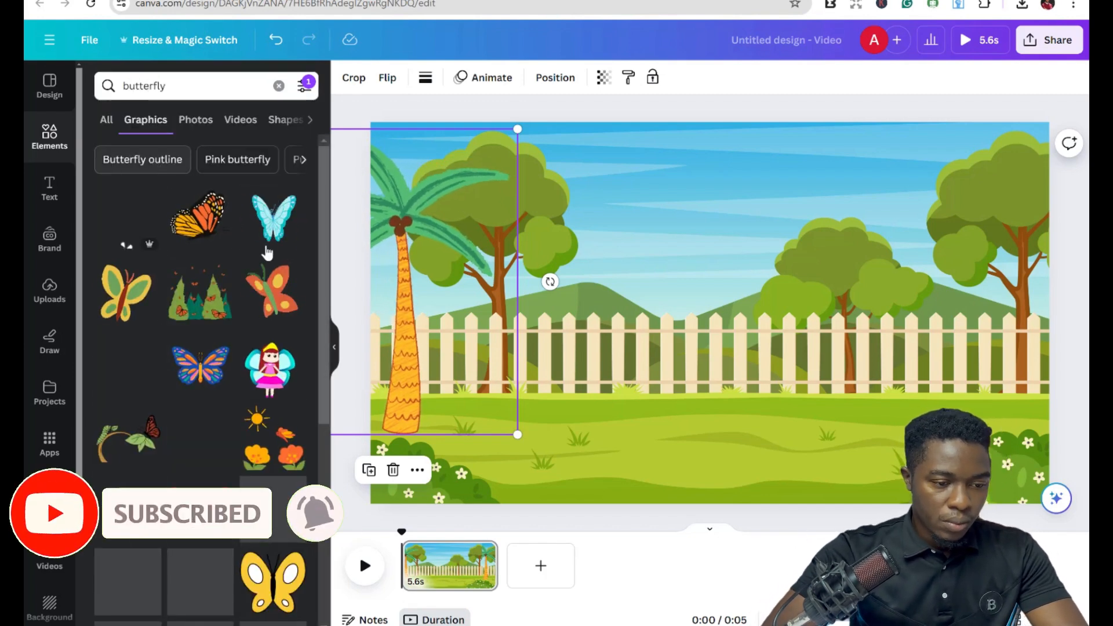
click(281, 228)
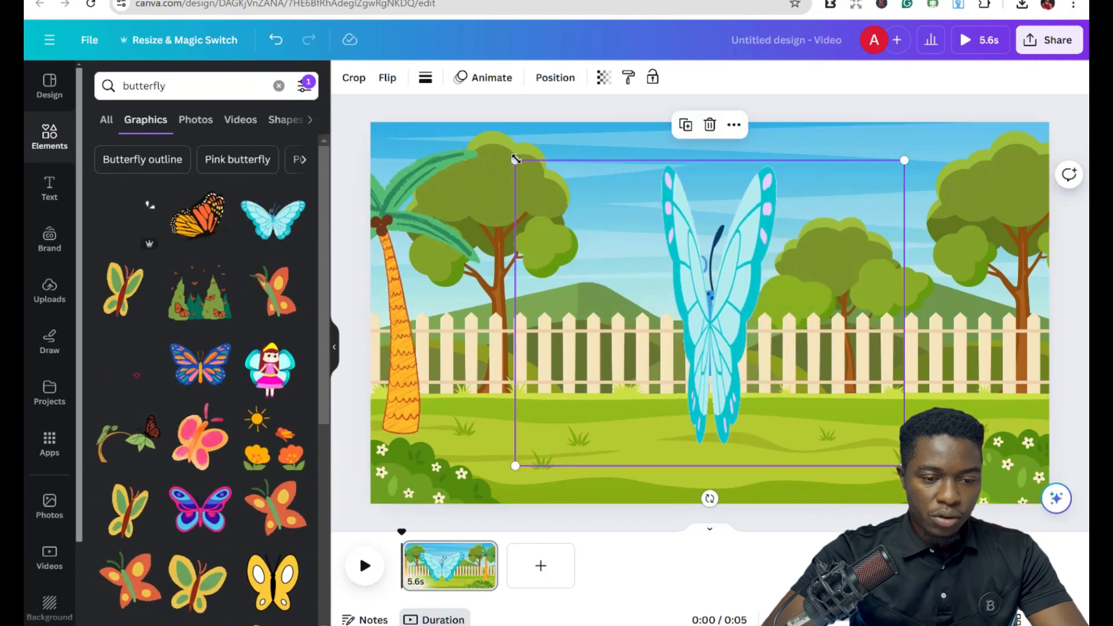
Shrink the butterfly and position it just above the bushes near the scene's lower right corner.
drag(516, 160, 817, 361)
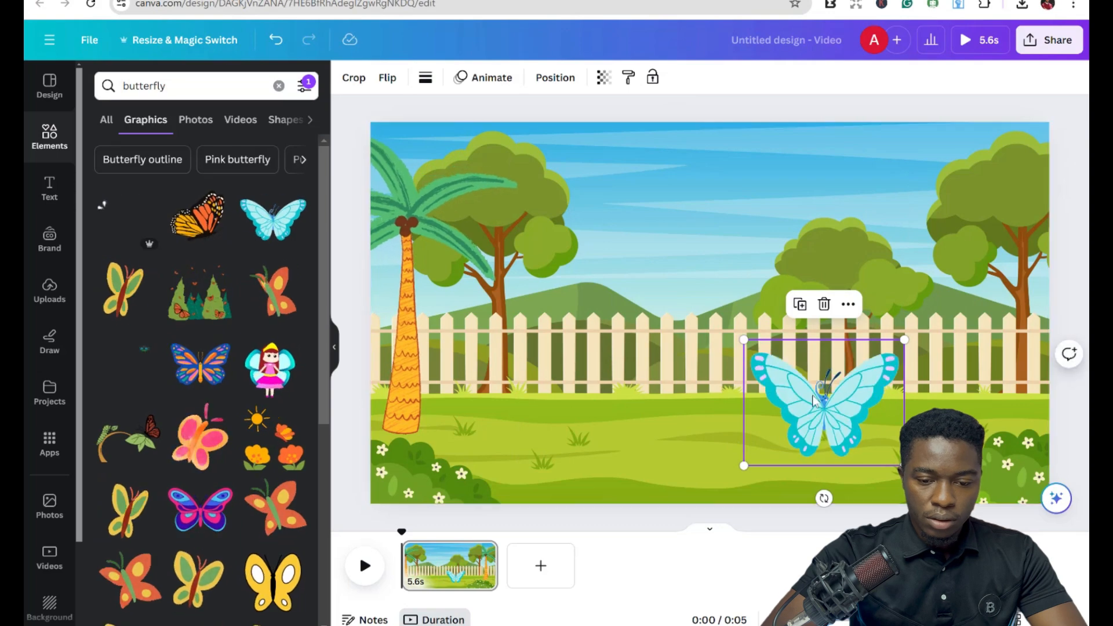
drag(823, 400, 977, 425)
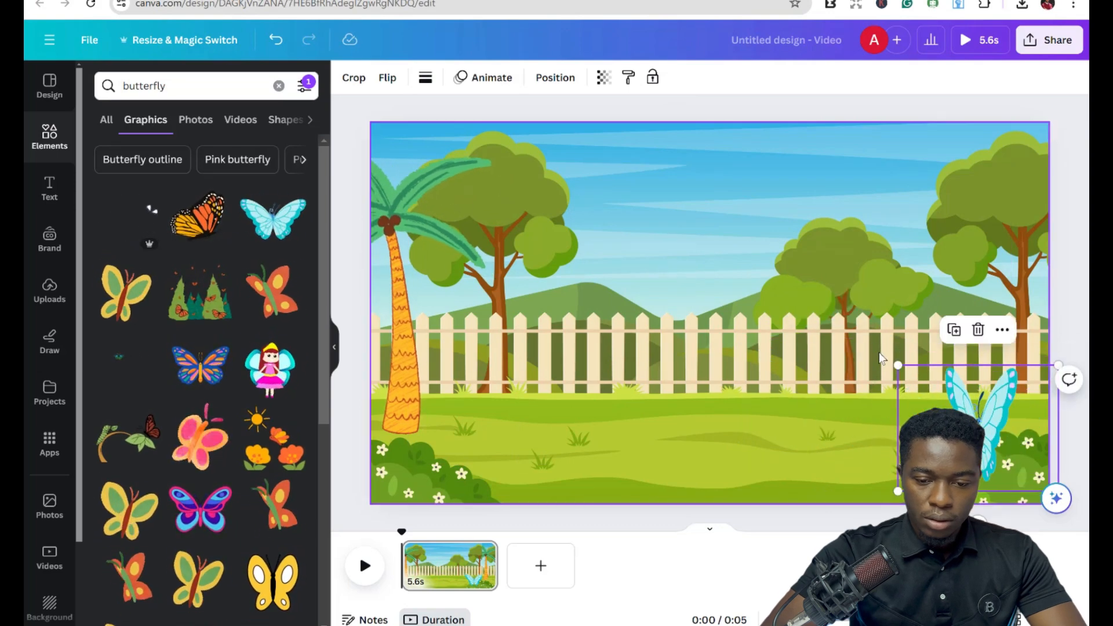
drag(898, 363, 956, 392)
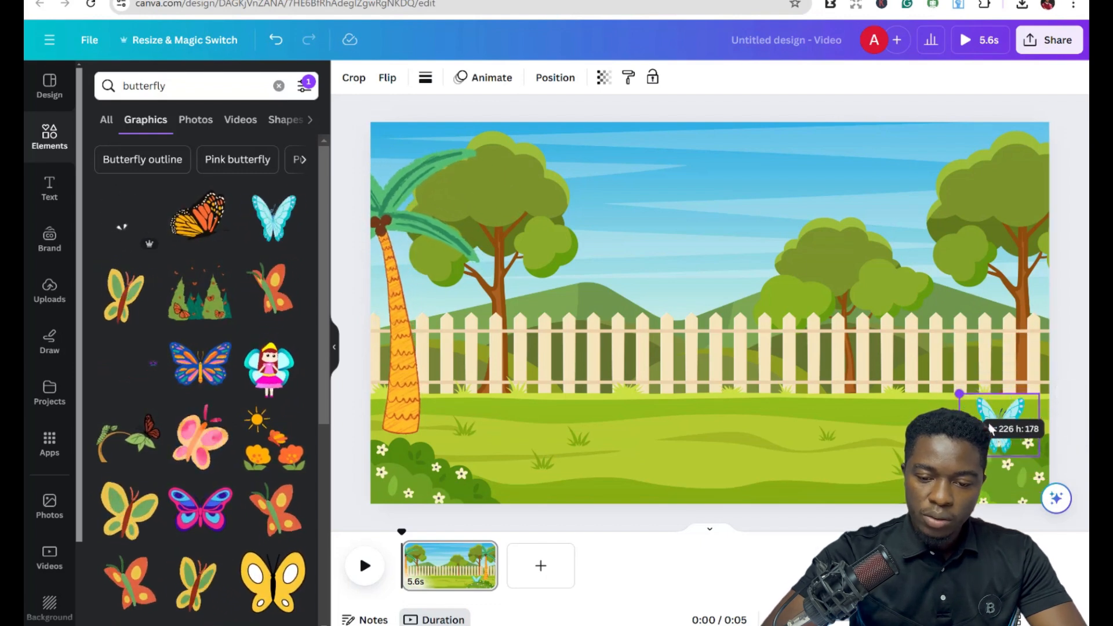
drag(990, 428, 976, 400)
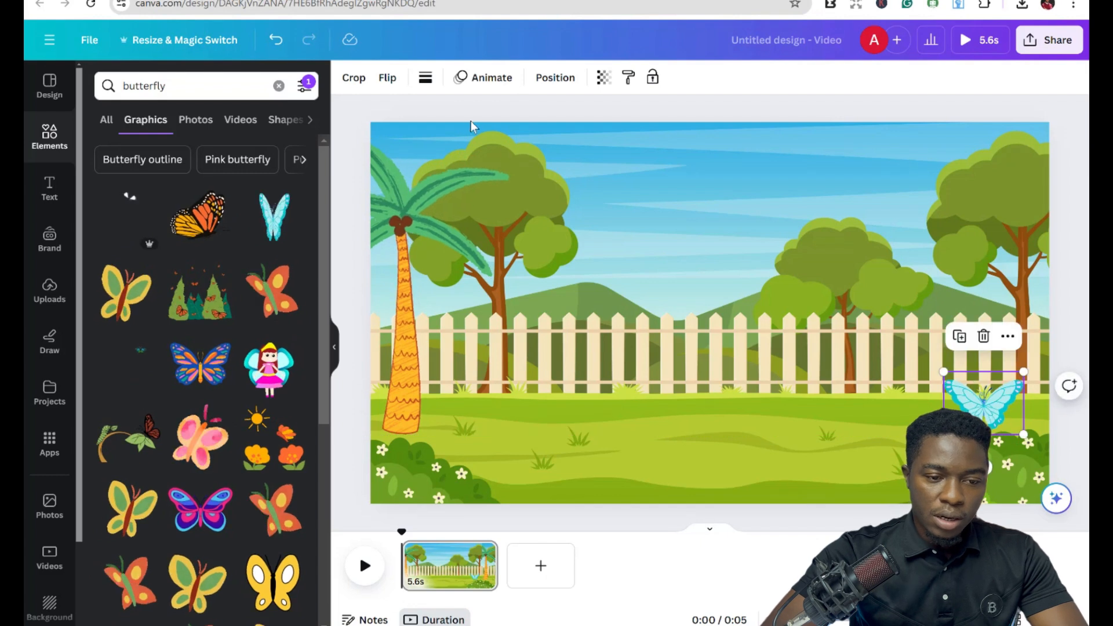
Create a custom motion path animation for the butterfly with the slowest speed.
click(476, 78)
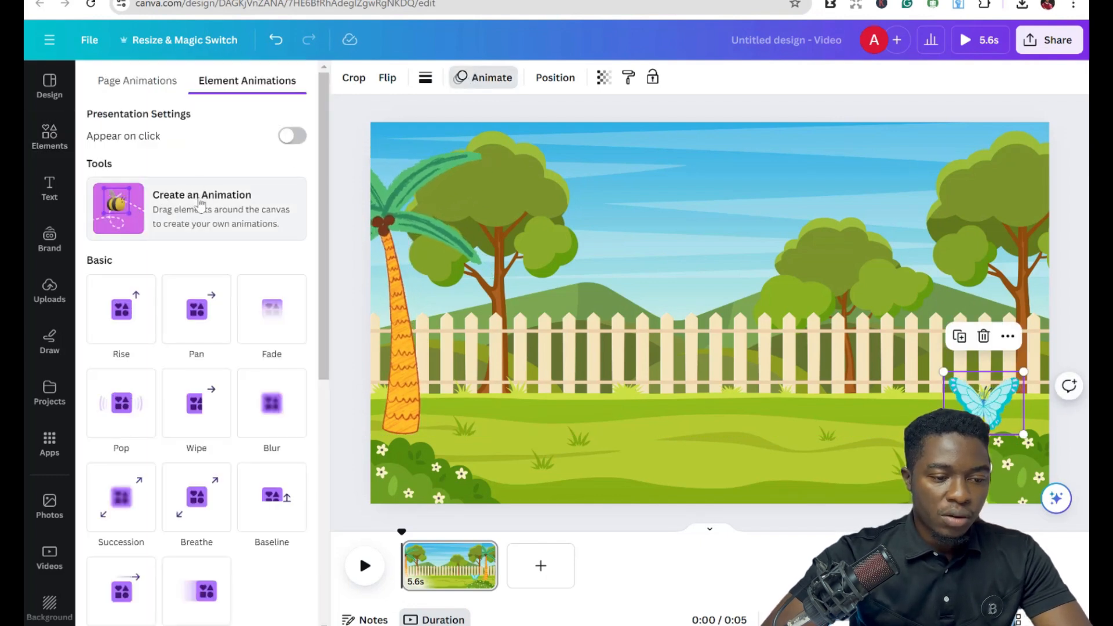
click(207, 202)
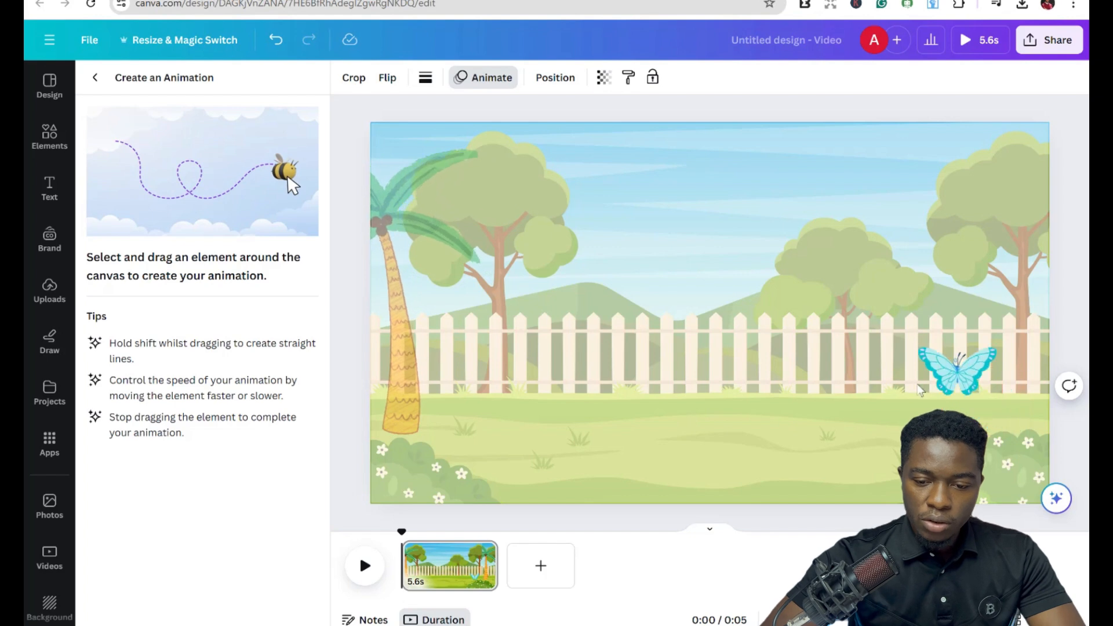
drag(920, 390, 888, 412)
mouse_move(1023, 460)
mouse_down()
mouse_move(976, 388)
mouse_move(997, 392)
mouse_move(995, 407)
mouse_move(944, 409)
mouse_move(951, 400)
mouse_move(921, 411)
mouse_move(1028, 421)
mouse_move(972, 392)
mouse_move(987, 444)
mouse_up()
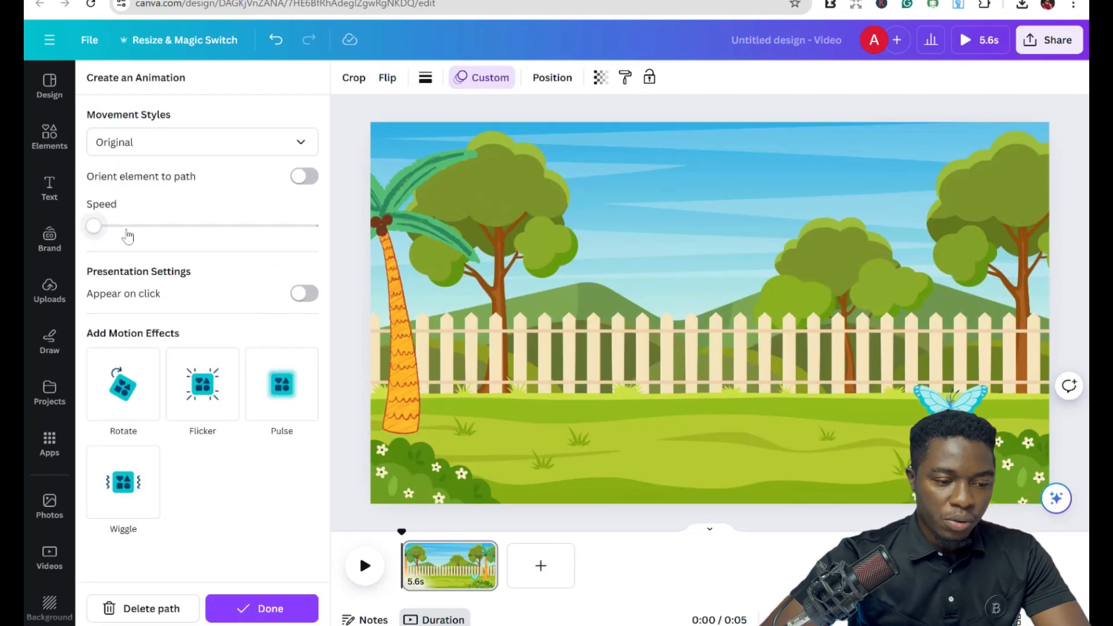
click(111, 227)
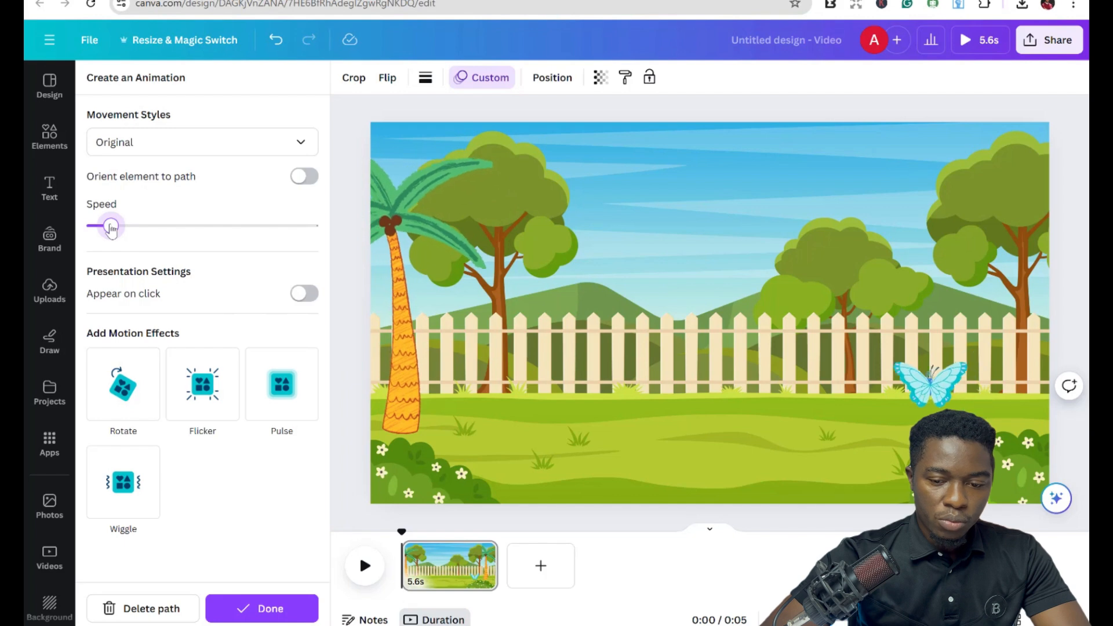
click(98, 227)
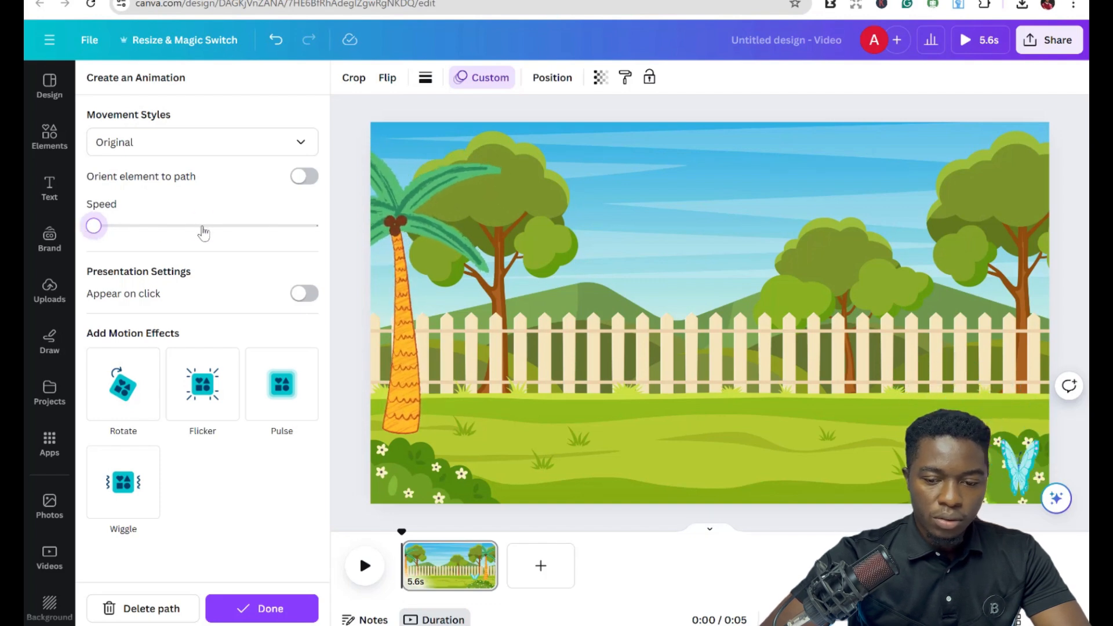
click(203, 229)
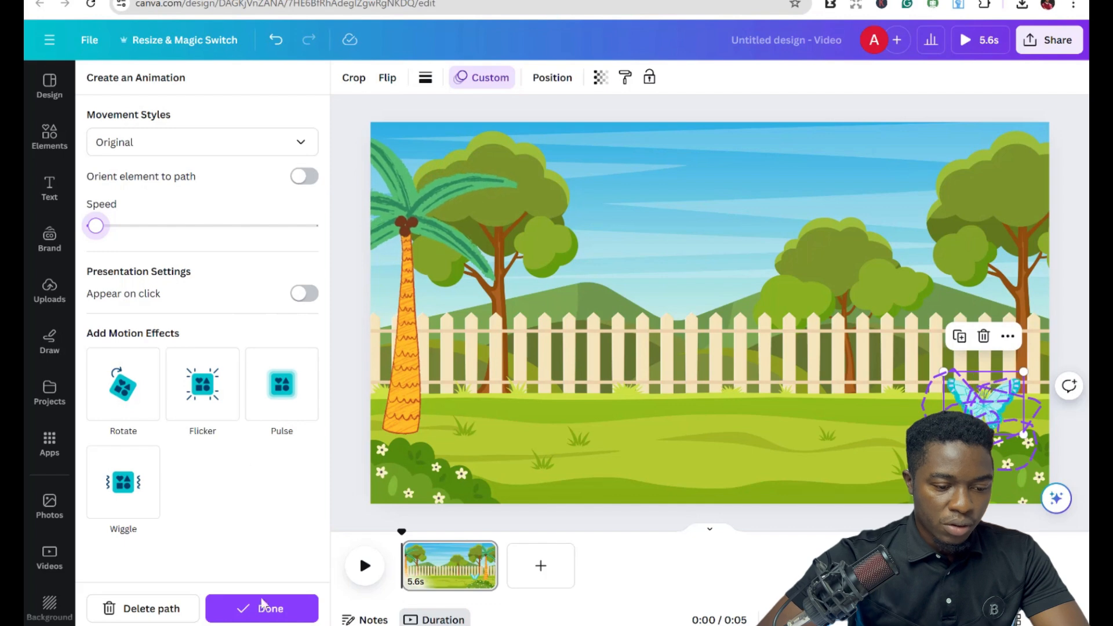
click(268, 617)
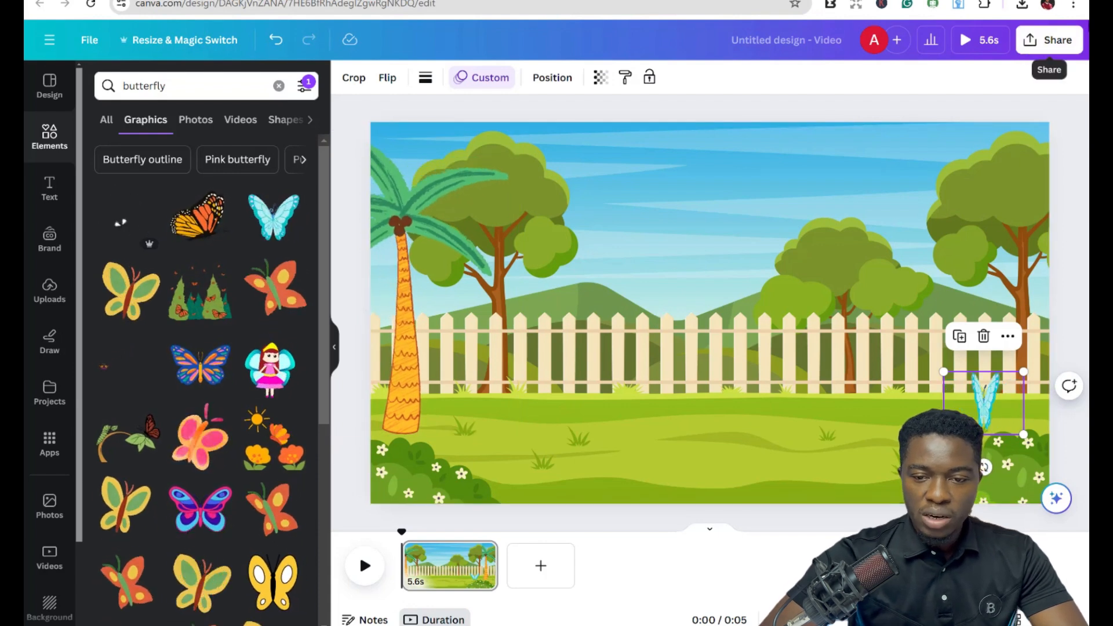
Extend the scene's duration to 7.8 s.
click(1056, 51)
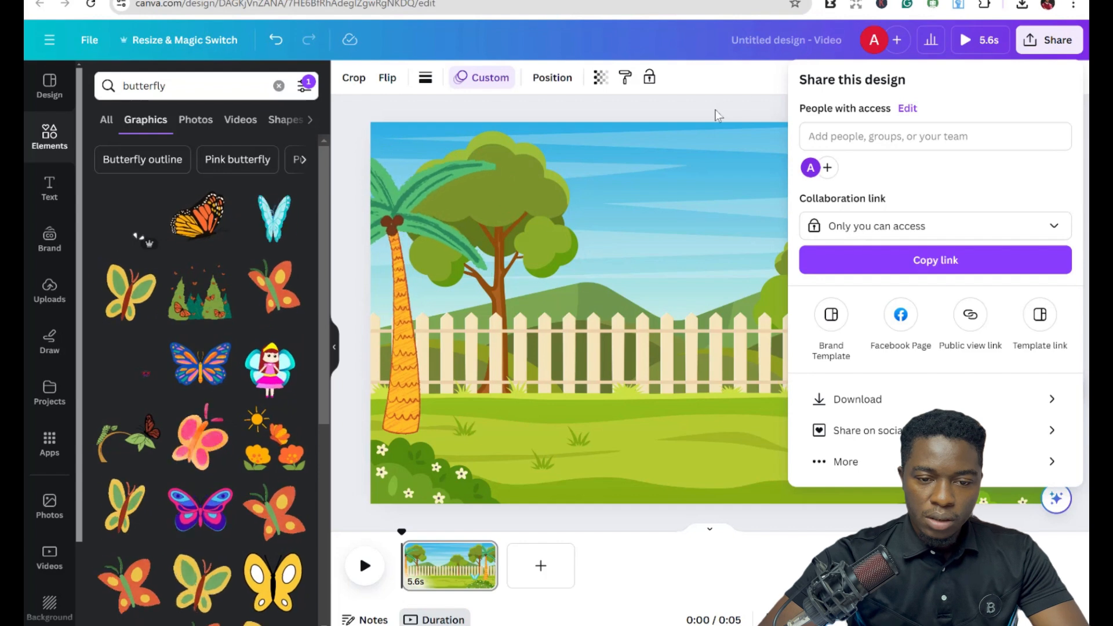
click(715, 110)
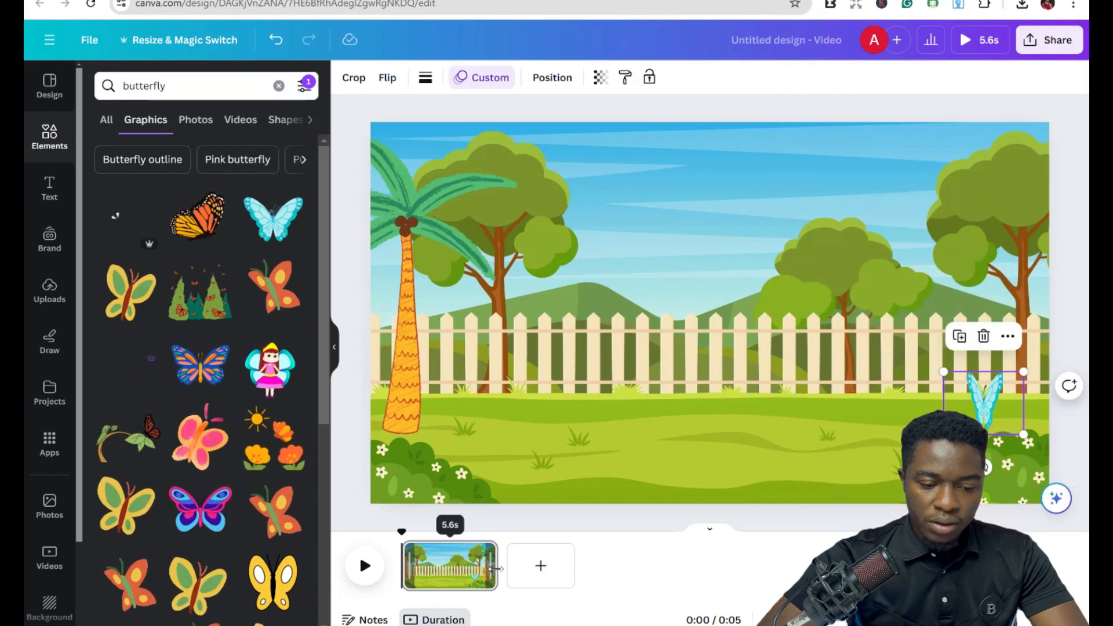
drag(496, 566, 534, 570)
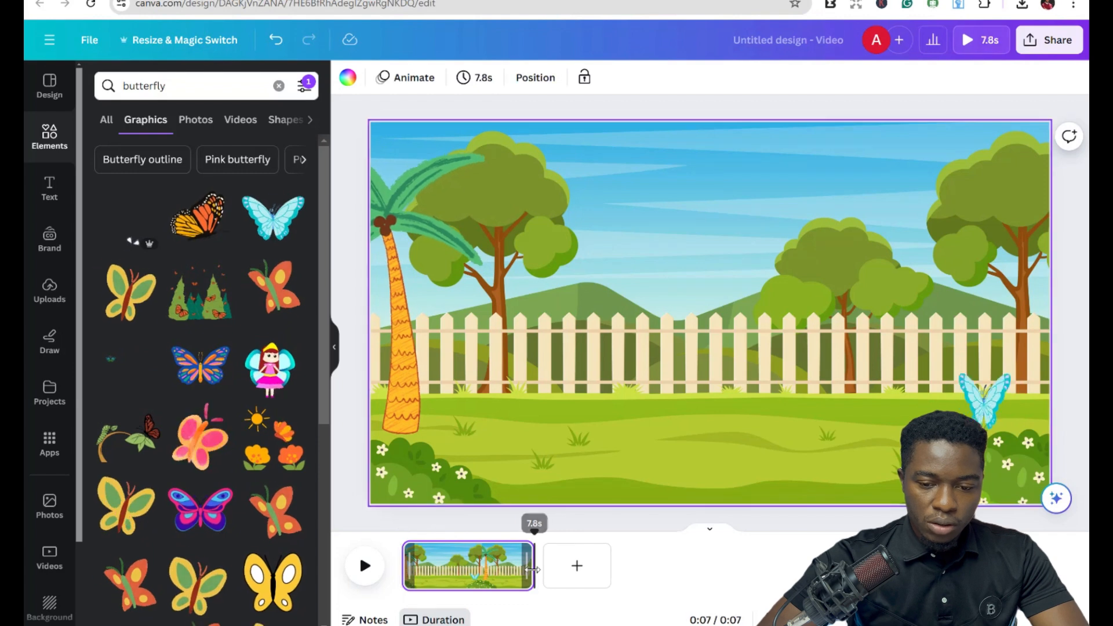
Download the design as a 1080p MP4 video.
click(1059, 49)
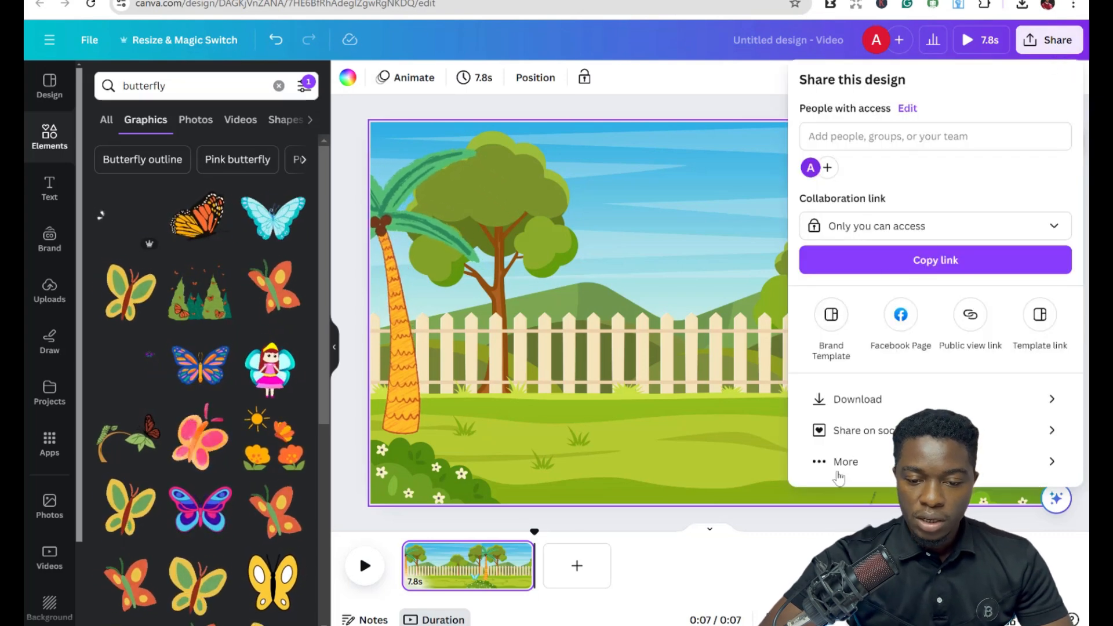
click(898, 405)
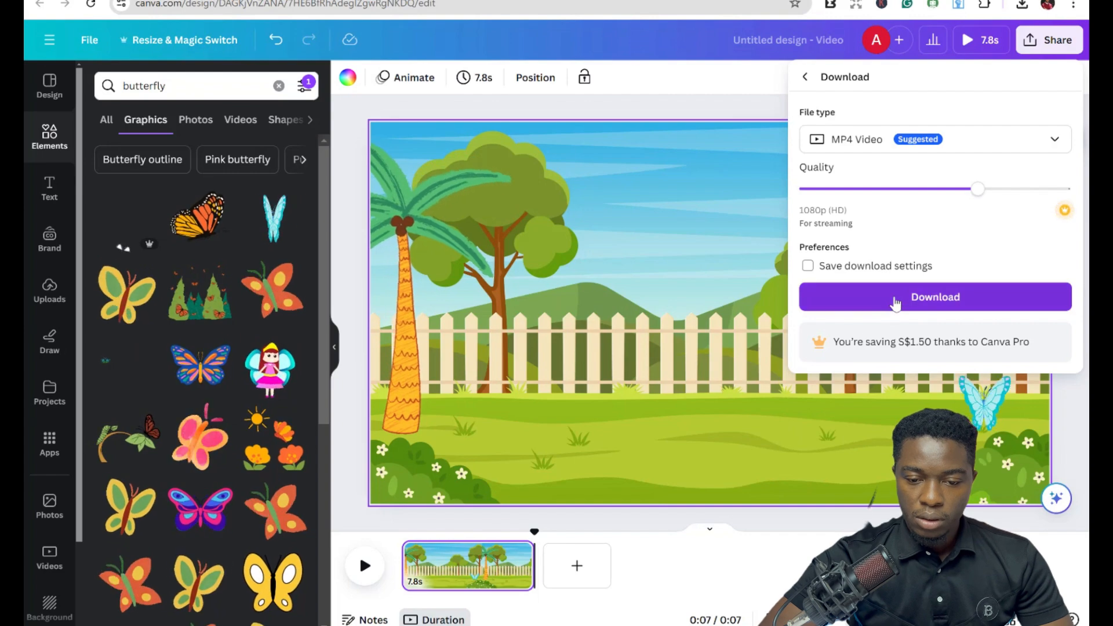
click(896, 302)
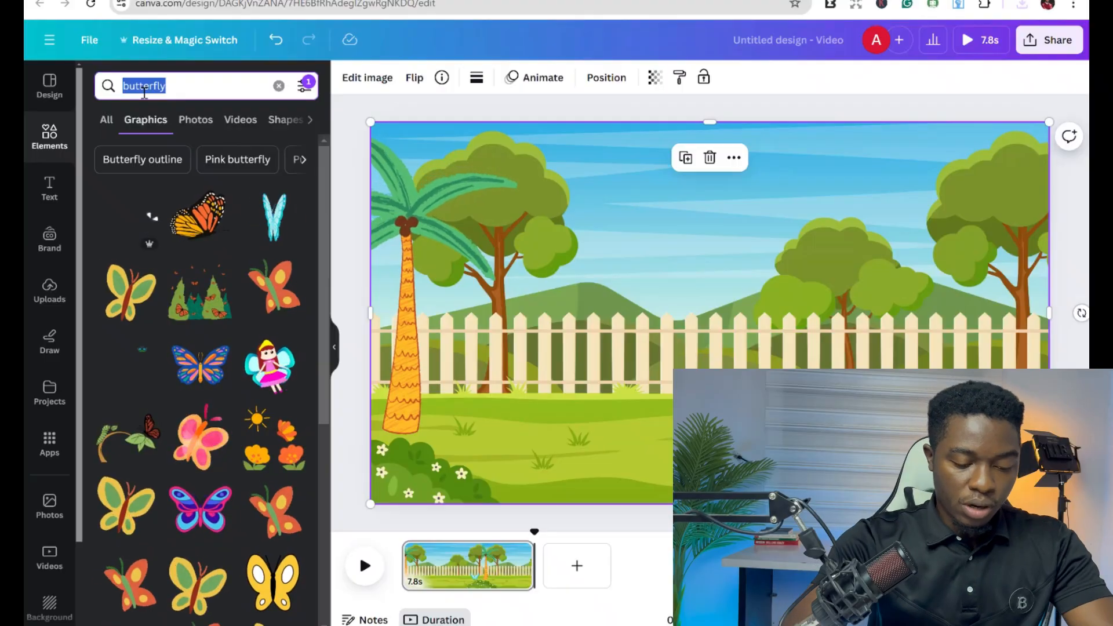
Search the graphics for garden background and add the forest meadow background to the scene.
text(garden gar)
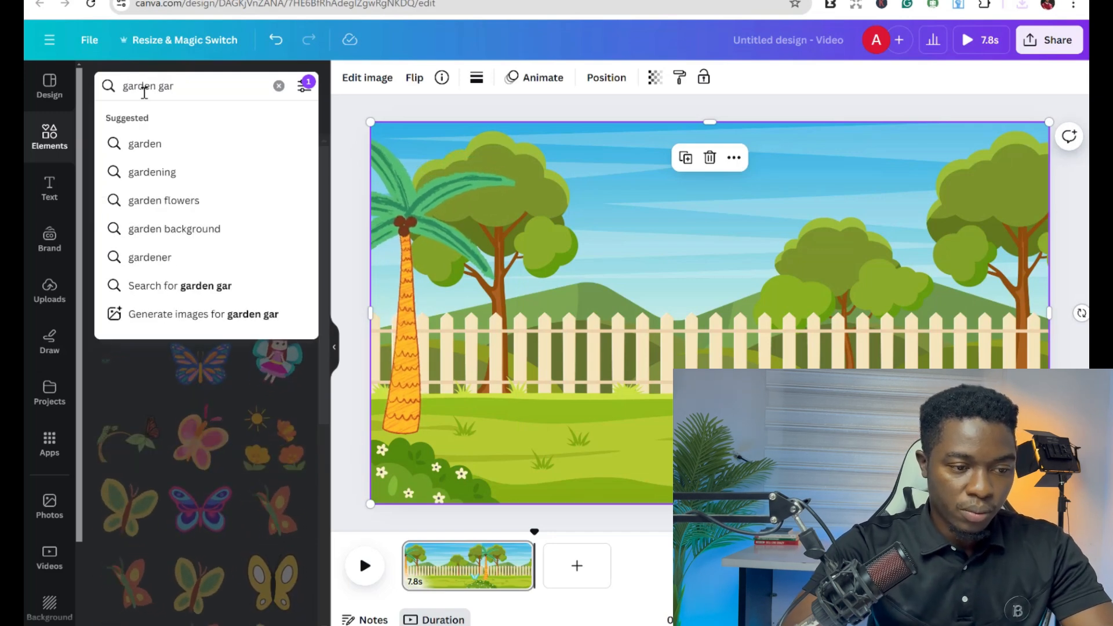
text(\\\)
key(BackSpace)
key(BackSpace)
key(BackSpace)
key(BackSpace)
key(BackSpace)
key(BackSpace)
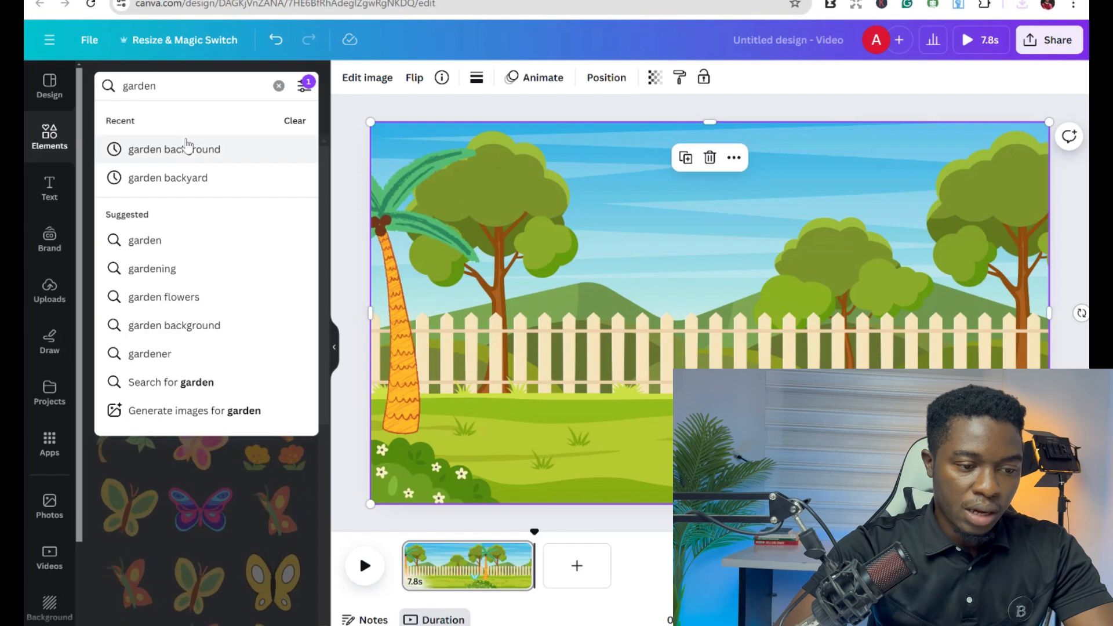
click(186, 146)
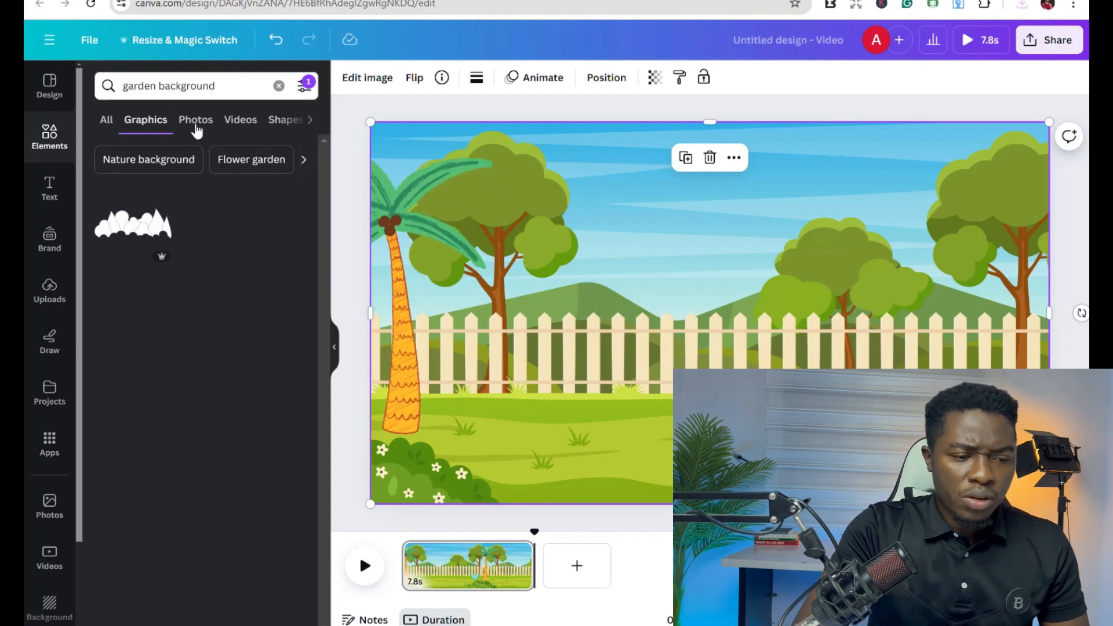
click(232, 93)
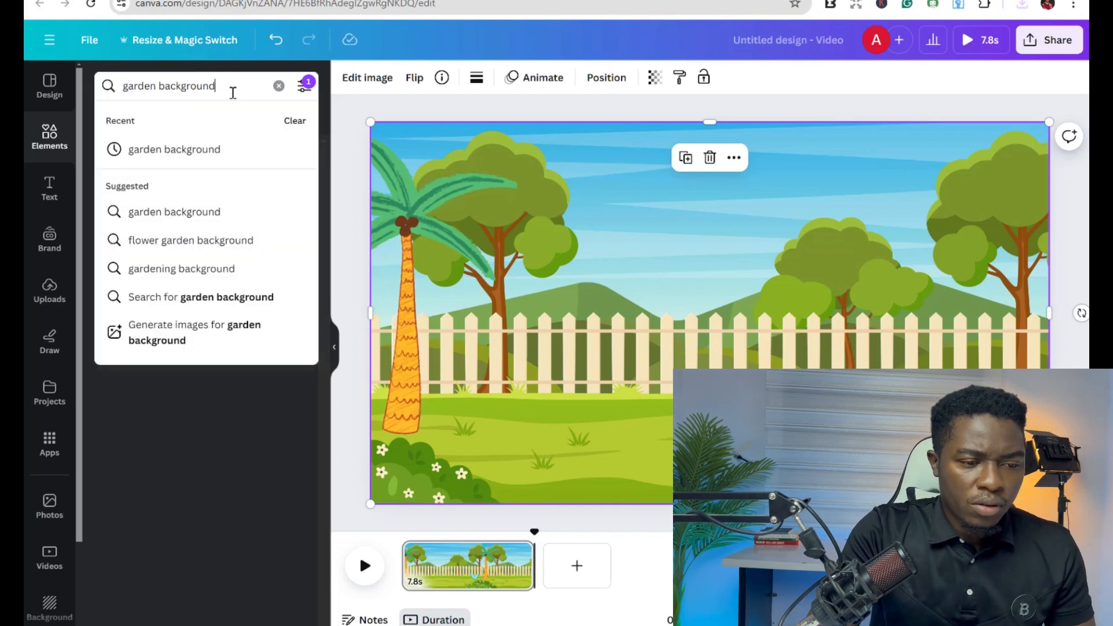
text(\)
key(BackSpace)
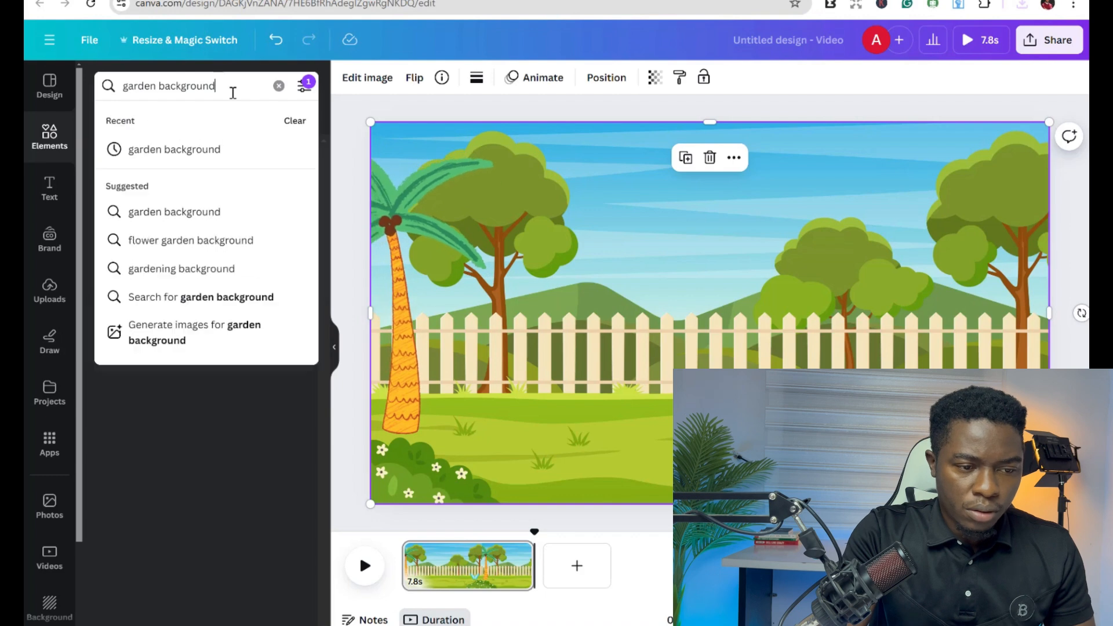
key(Return)
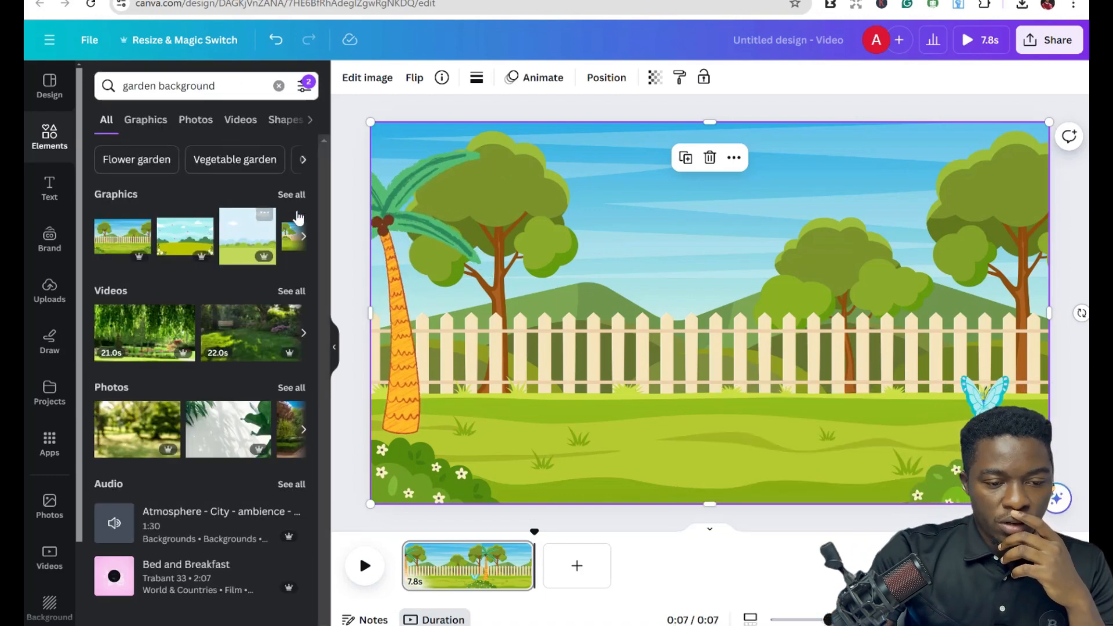
click(292, 195)
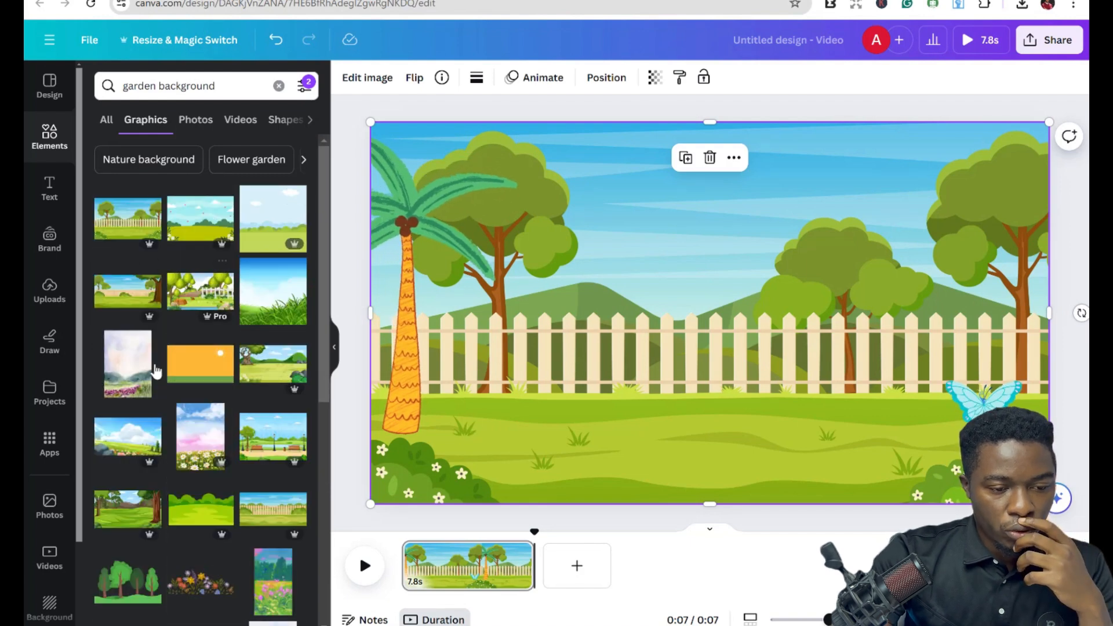
click(121, 516)
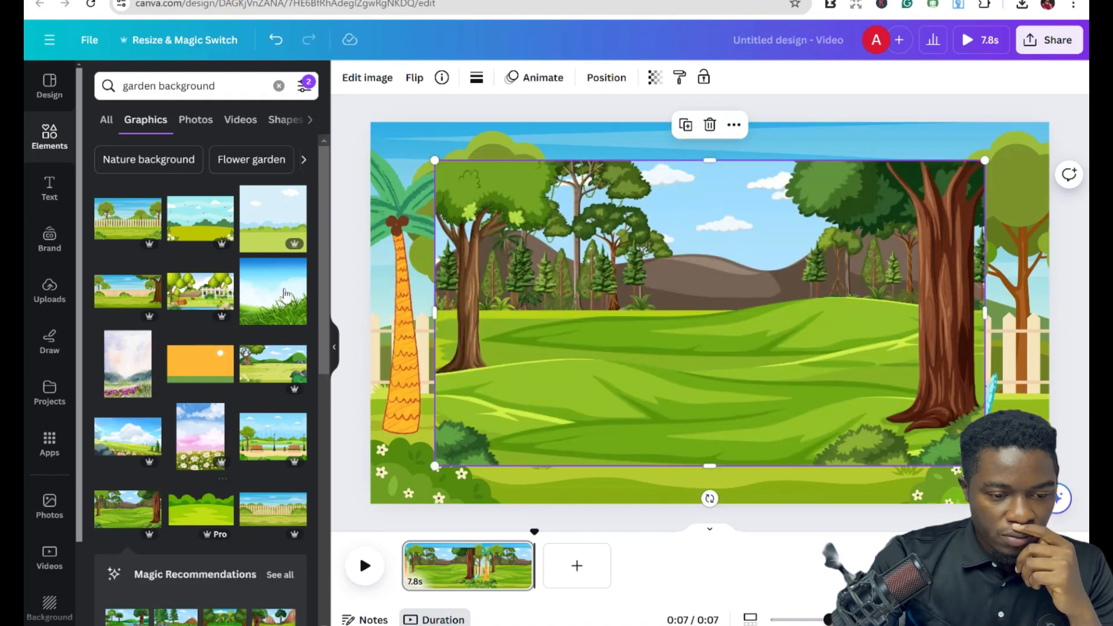
Delete the palm tree and the old fenced garden background, and select the butterfly.
click(419, 138)
key(Delete)
click(419, 137)
key(Delete)
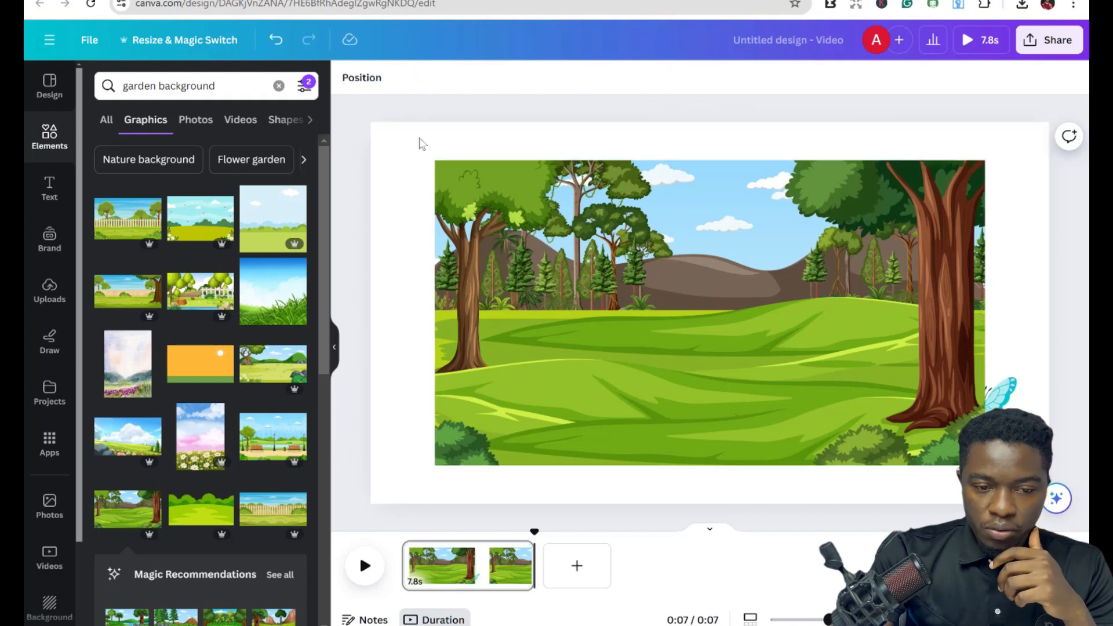
click(1006, 393)
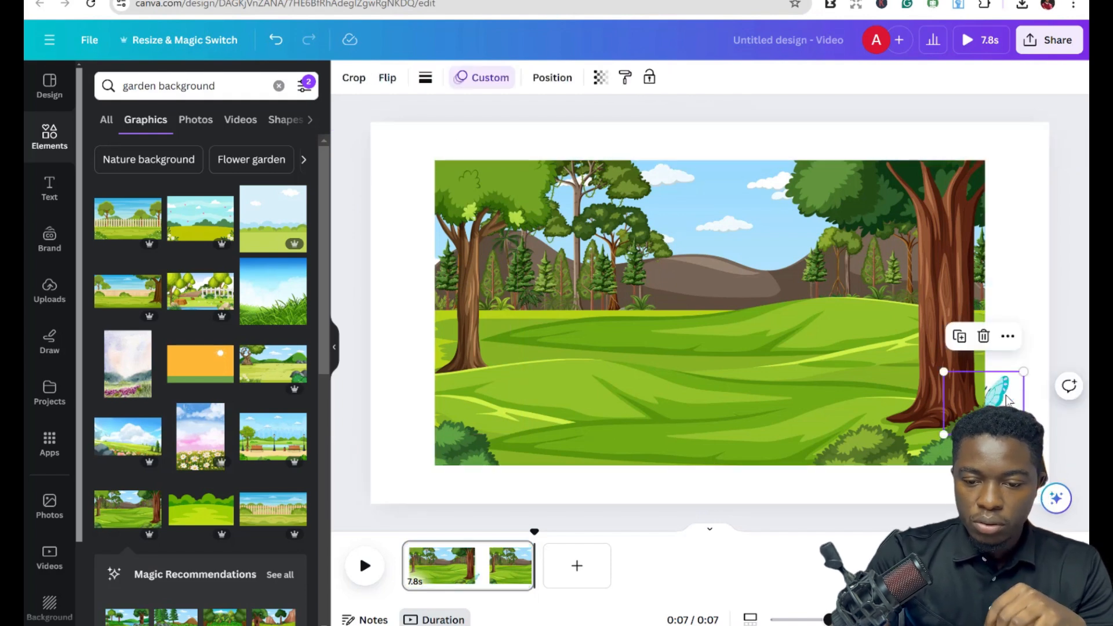
Delete the butterfly and enlarge the forest meadow background so it fills the whole canvas.
key(Delete)
click(642, 339)
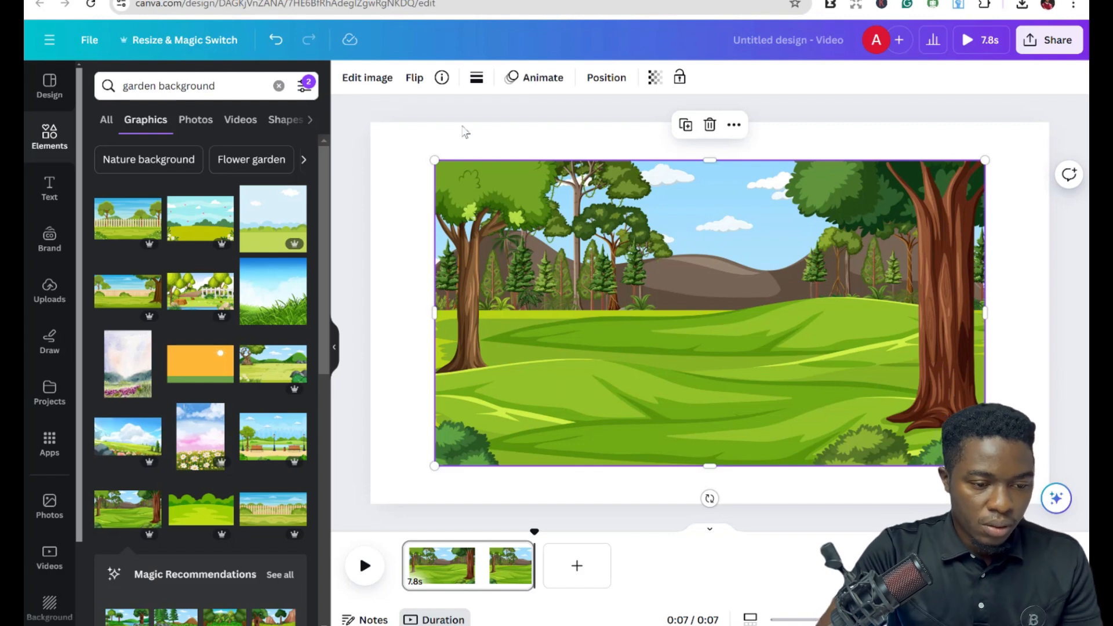
drag(377, 143, 365, 122)
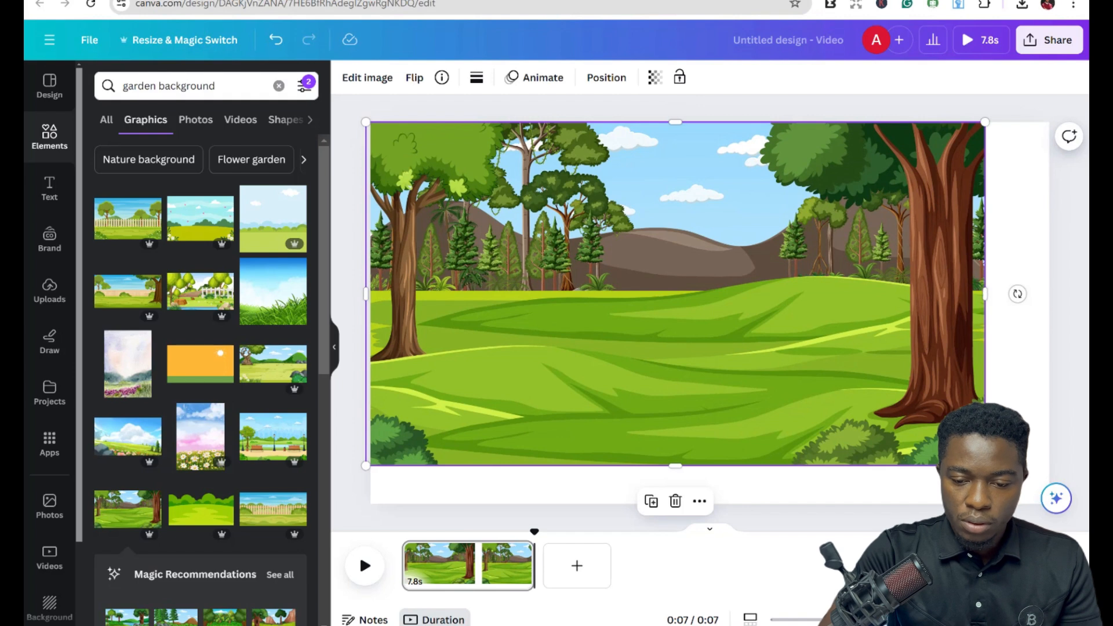
drag(985, 465, 1052, 523)
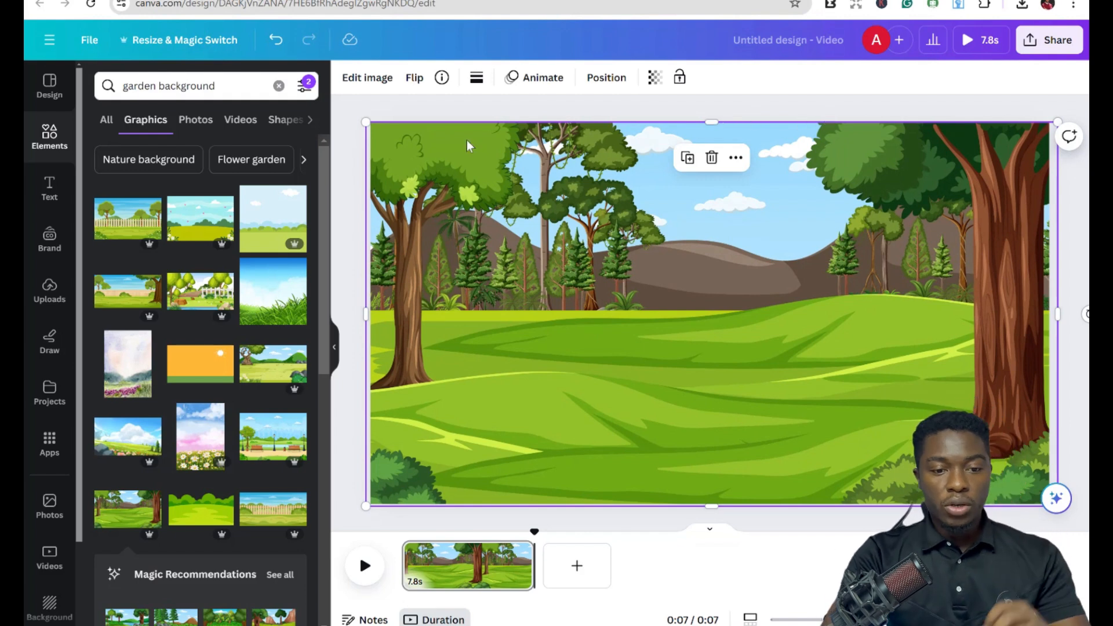
click(357, 120)
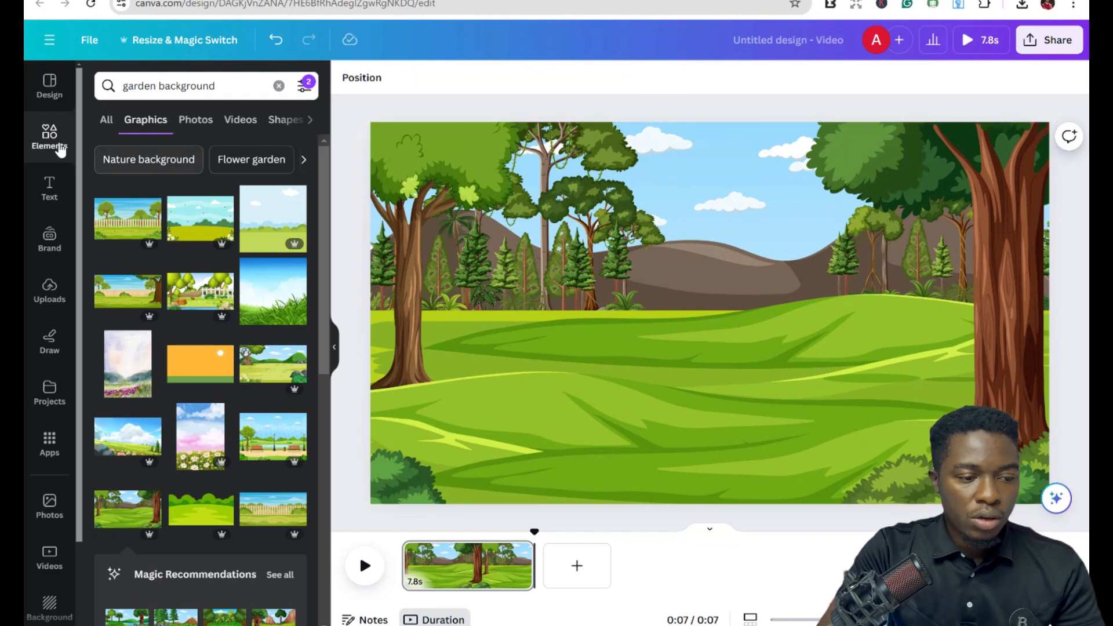
Search the graphics for animated-only "tree" elements and place a leafy tree in the middle of the meadow, resizing it slightly.
click(175, 87)
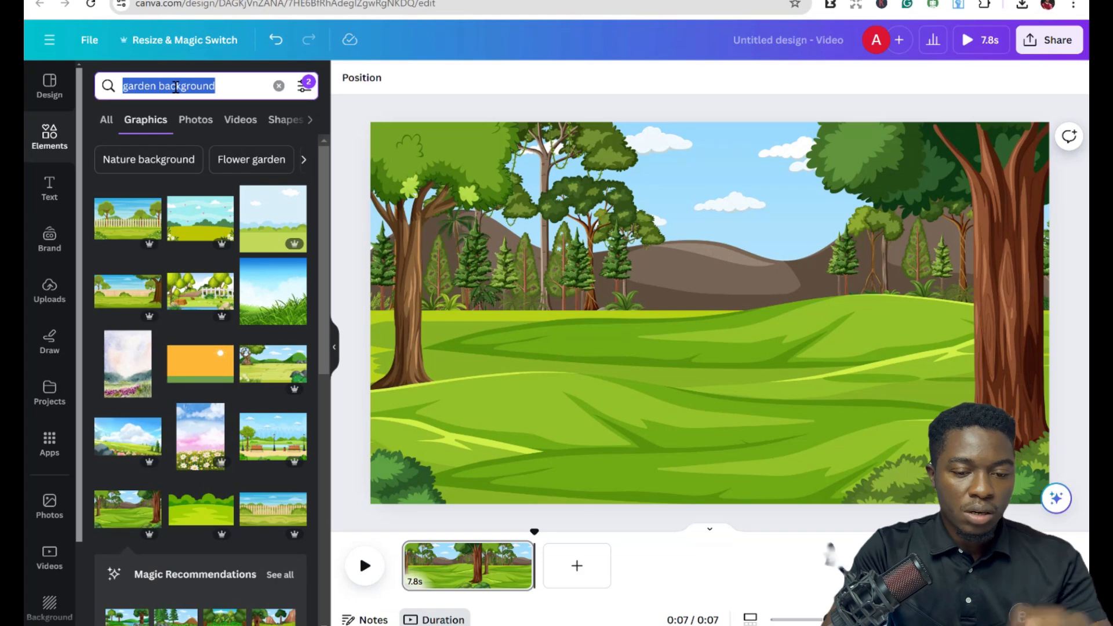
text(tree)
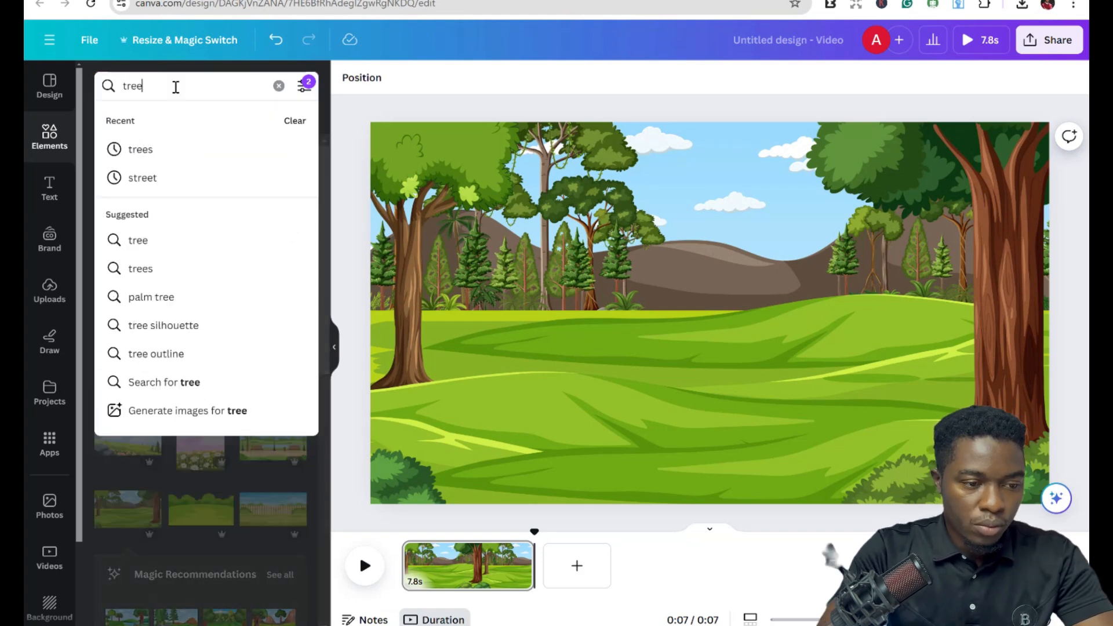
click(311, 90)
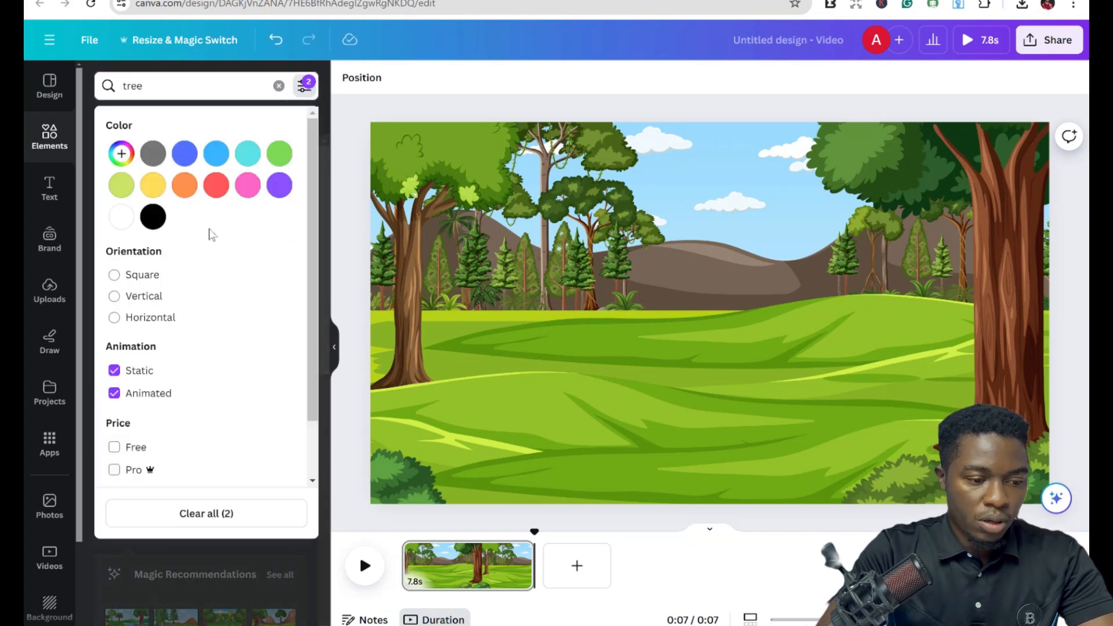
click(116, 372)
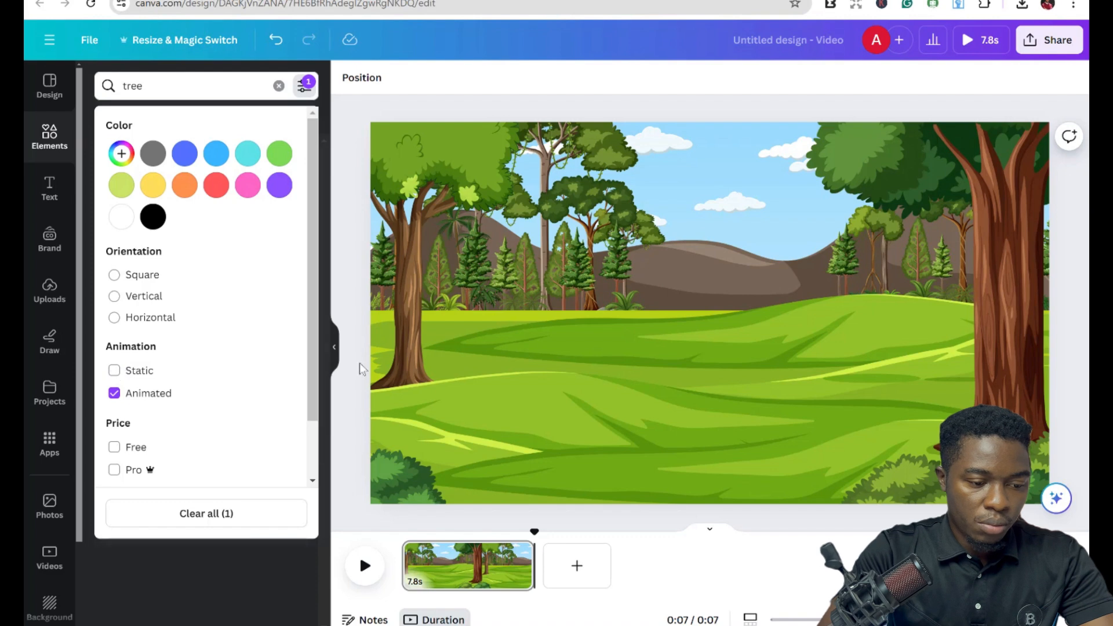
click(179, 567)
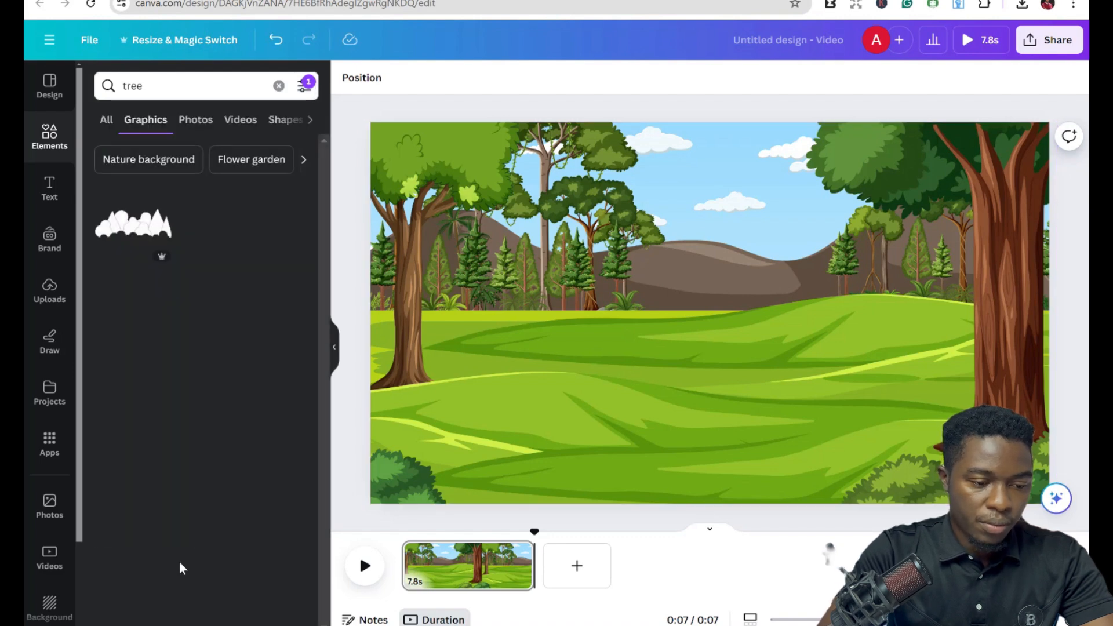
click(229, 85)
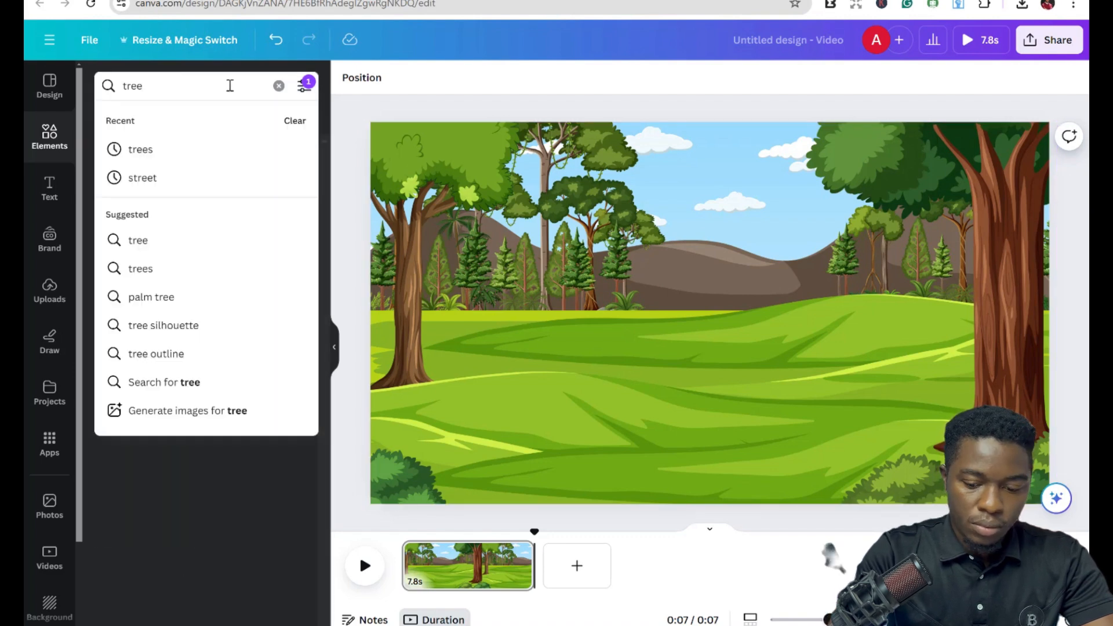
key(Return)
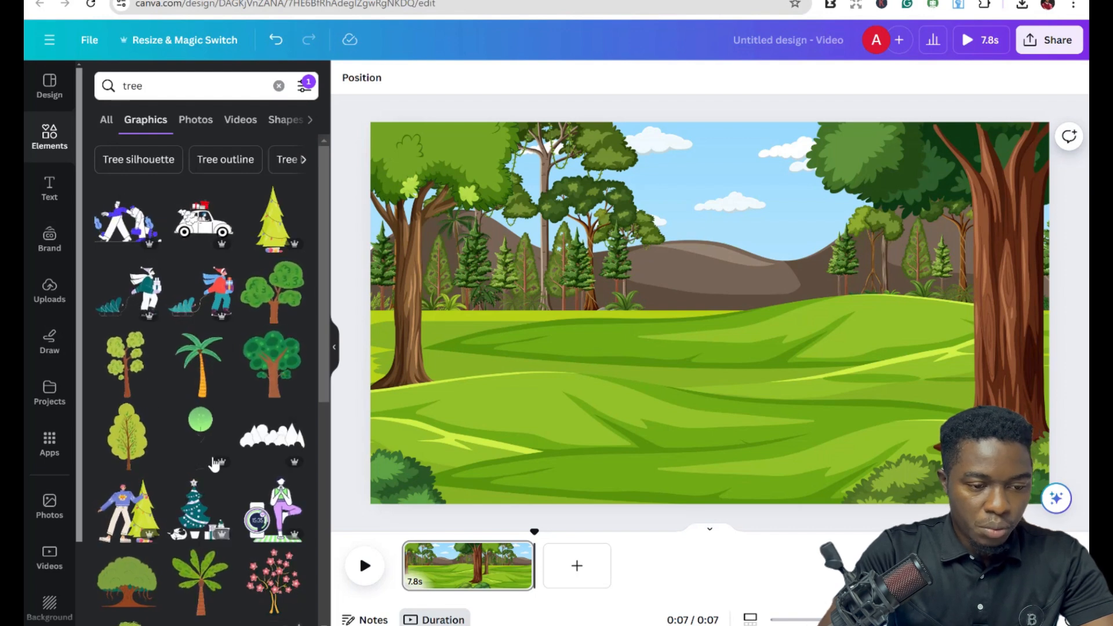
scroll(213, 463, down, 2)
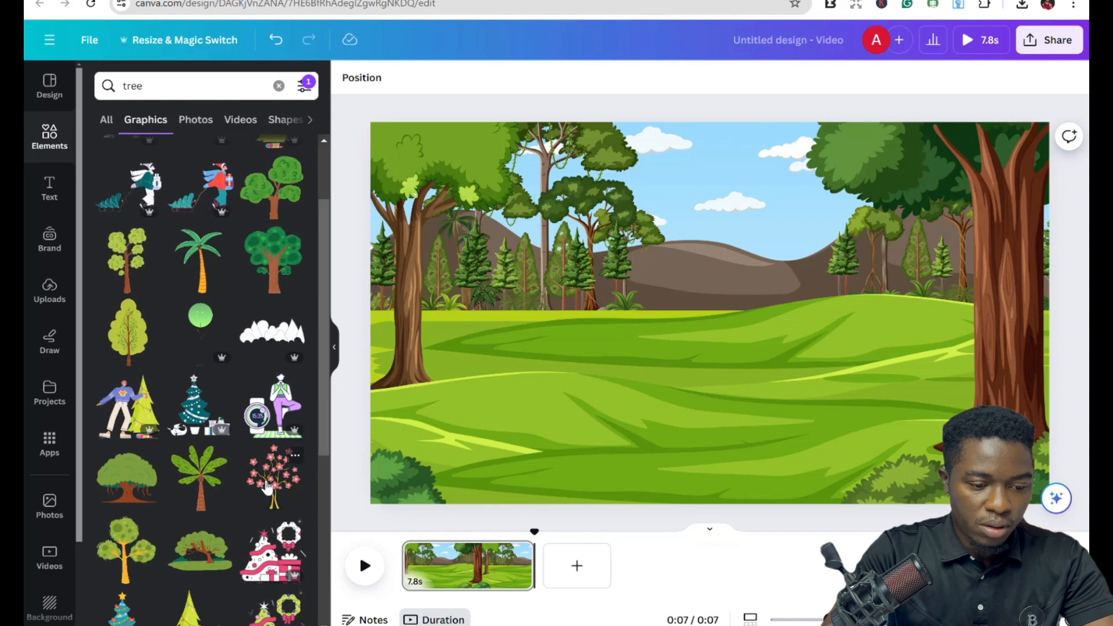
scroll(217, 513, down, 2)
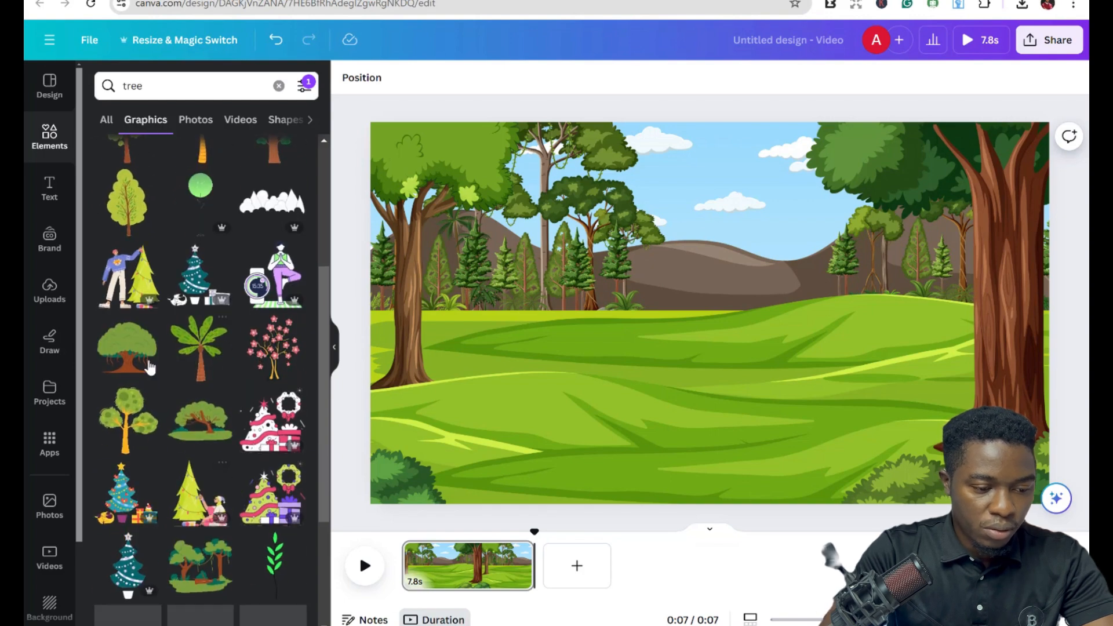
scroll(150, 366, up, 3)
drag(123, 308, 701, 168)
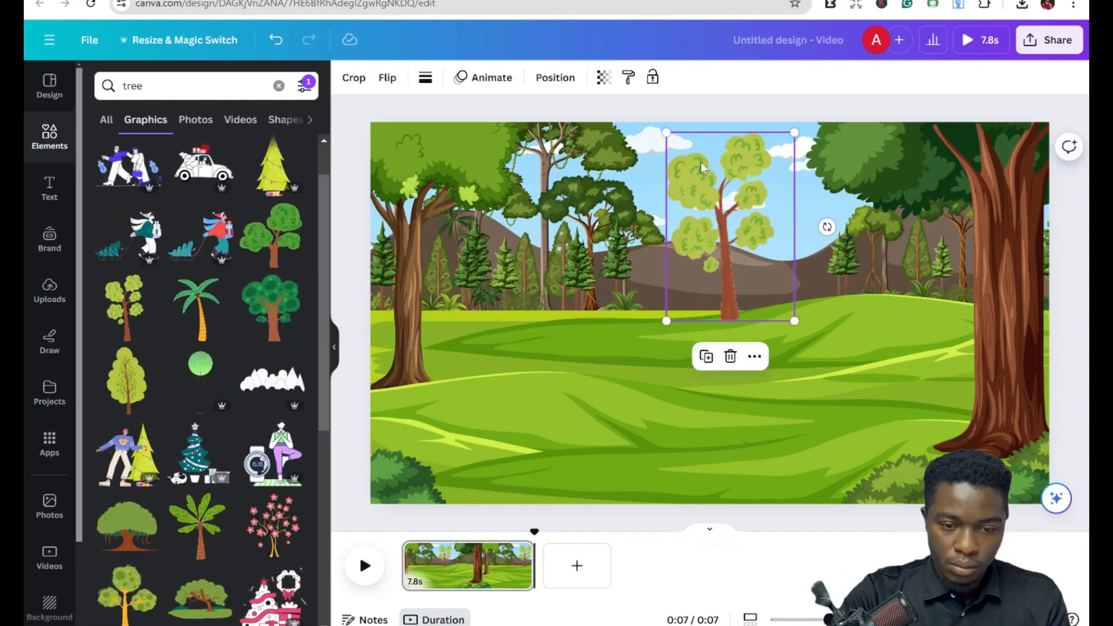
drag(666, 133, 679, 150)
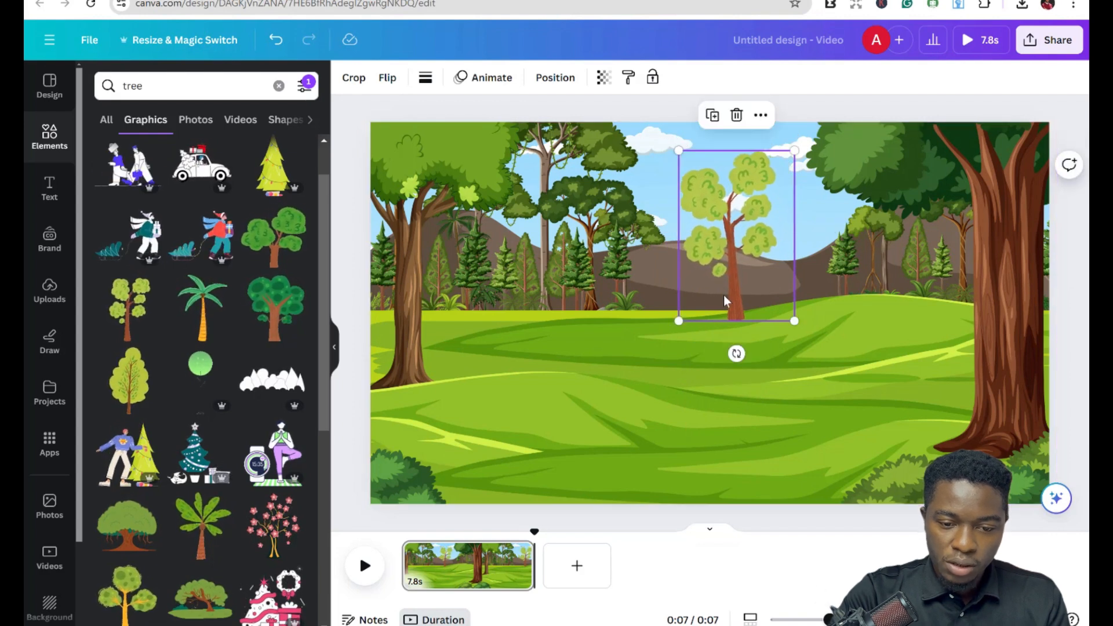
drag(725, 300, 727, 288)
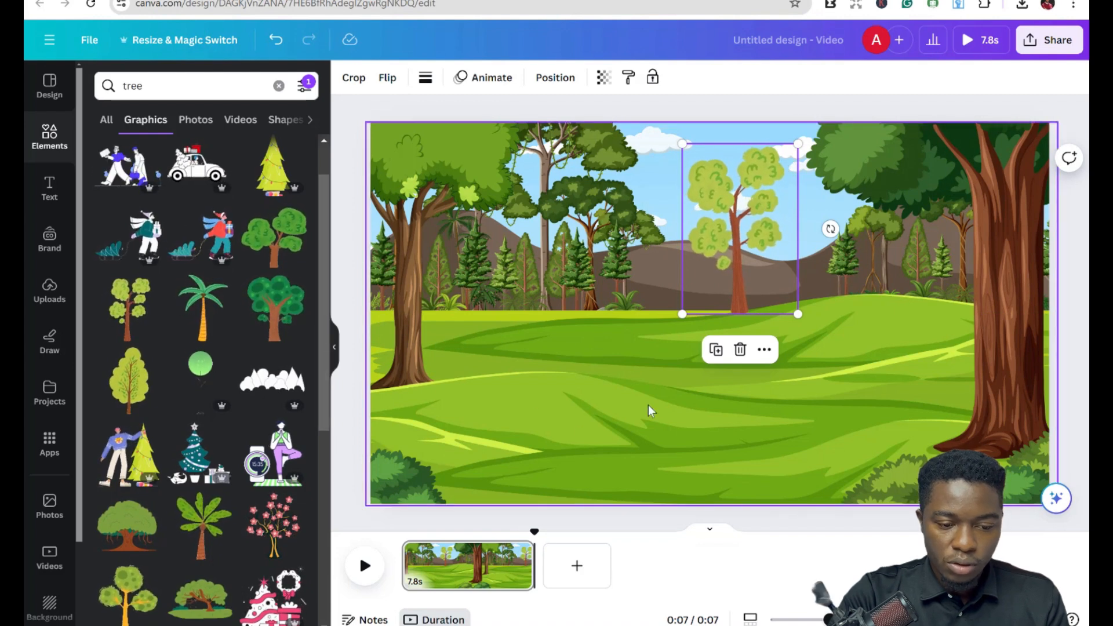
Preview the scene and download the design.
click(363, 566)
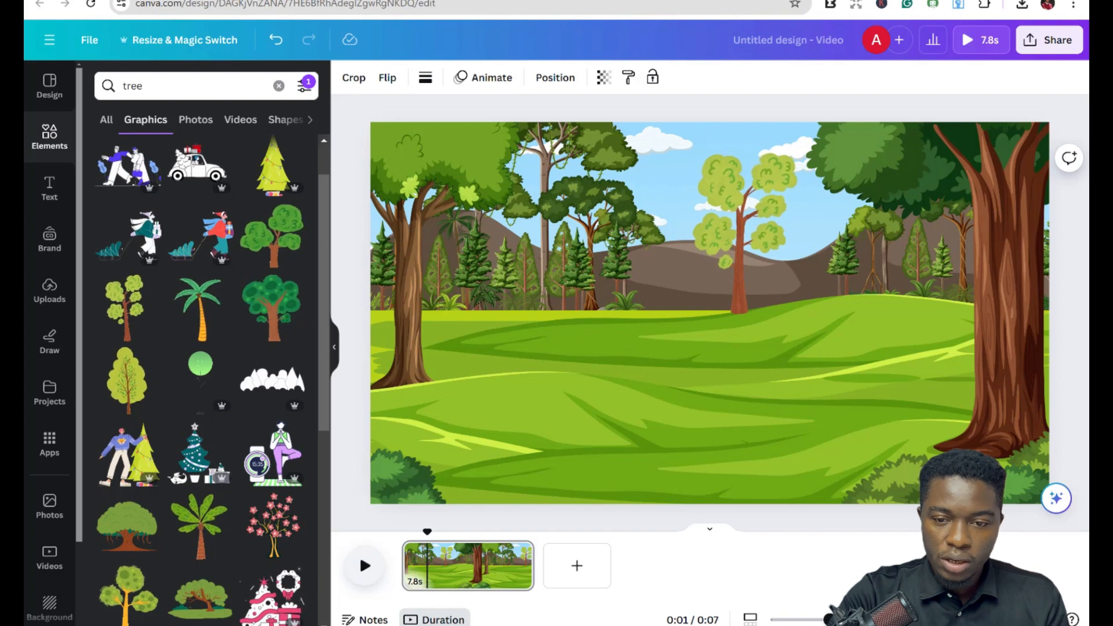
click(1040, 55)
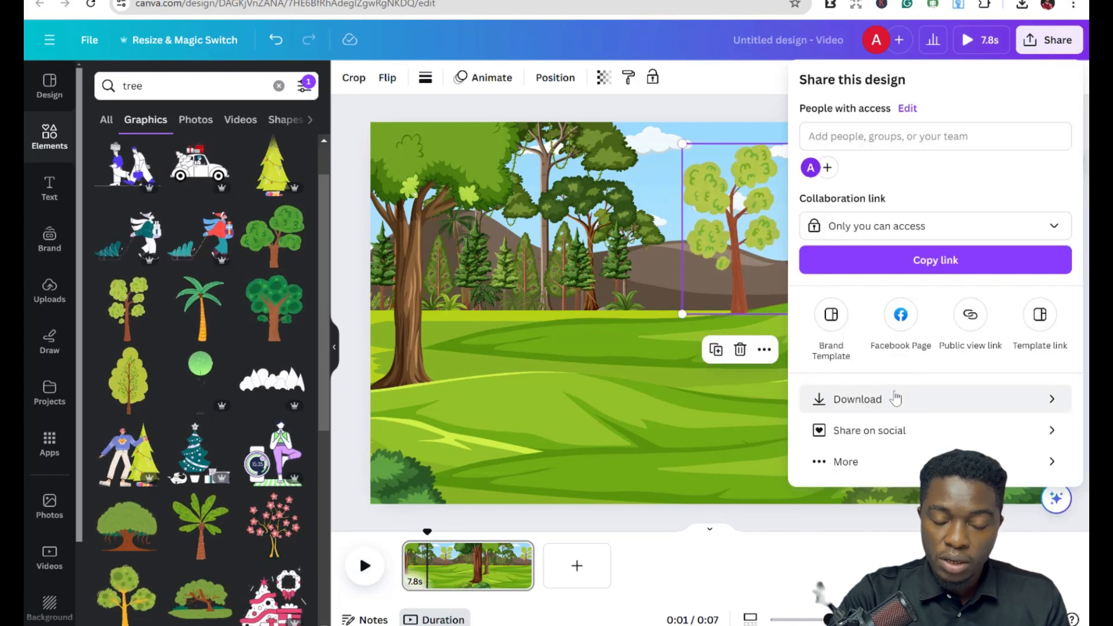
click(896, 399)
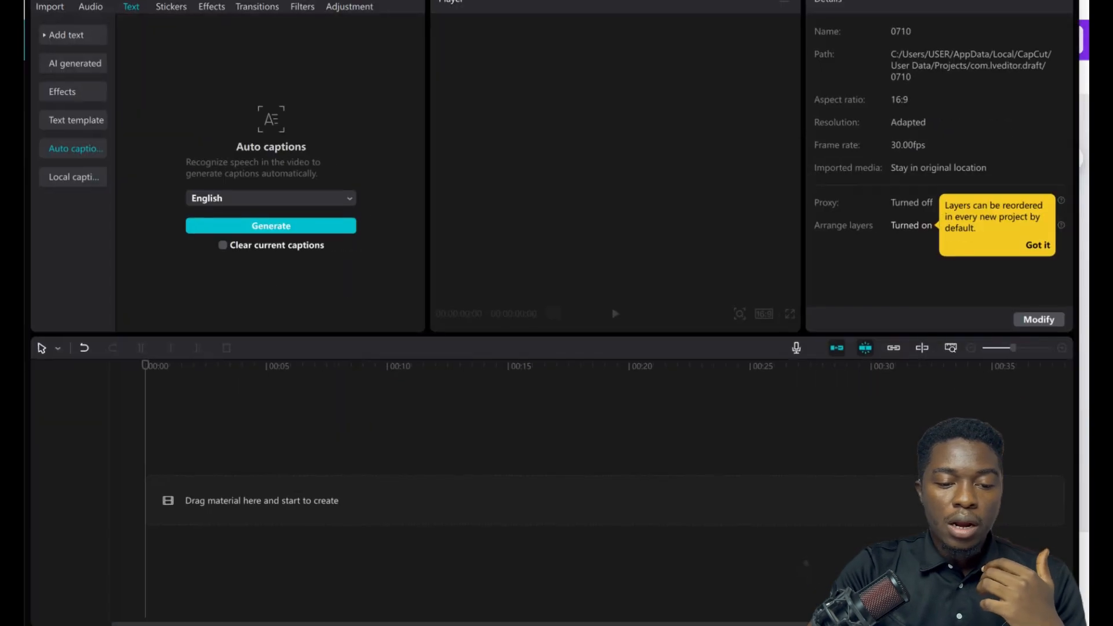
Switch to CapCut and import Untitled design (11), Untitled design (12) and the synthesis-1- to synthesis-4- clips from Downloads.
click(47, 7)
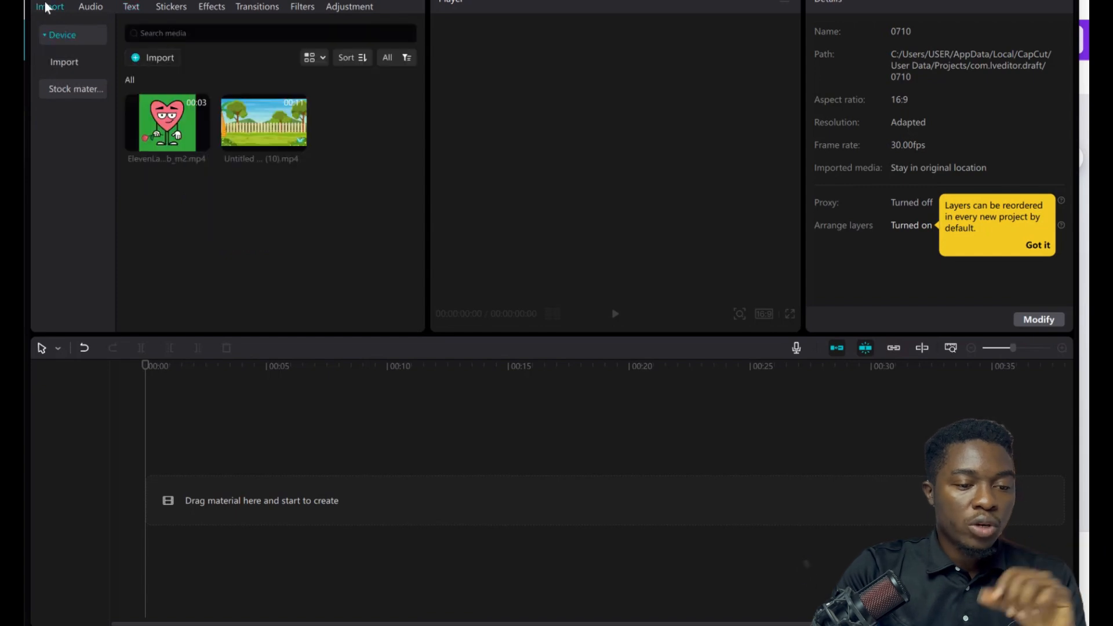
click(168, 58)
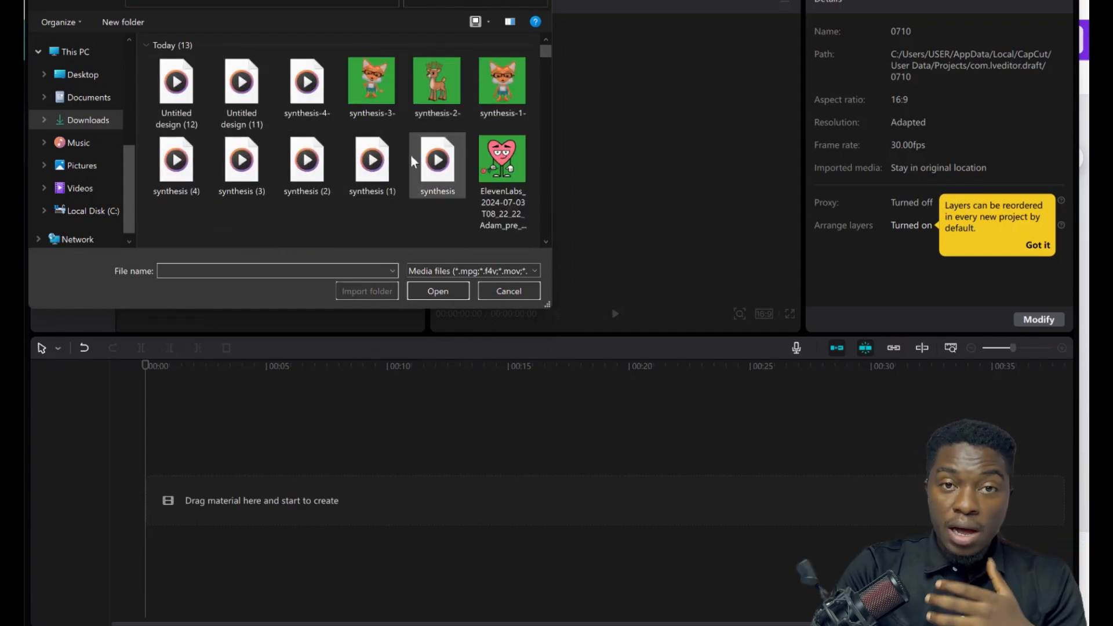
click(104, 106)
click(96, 125)
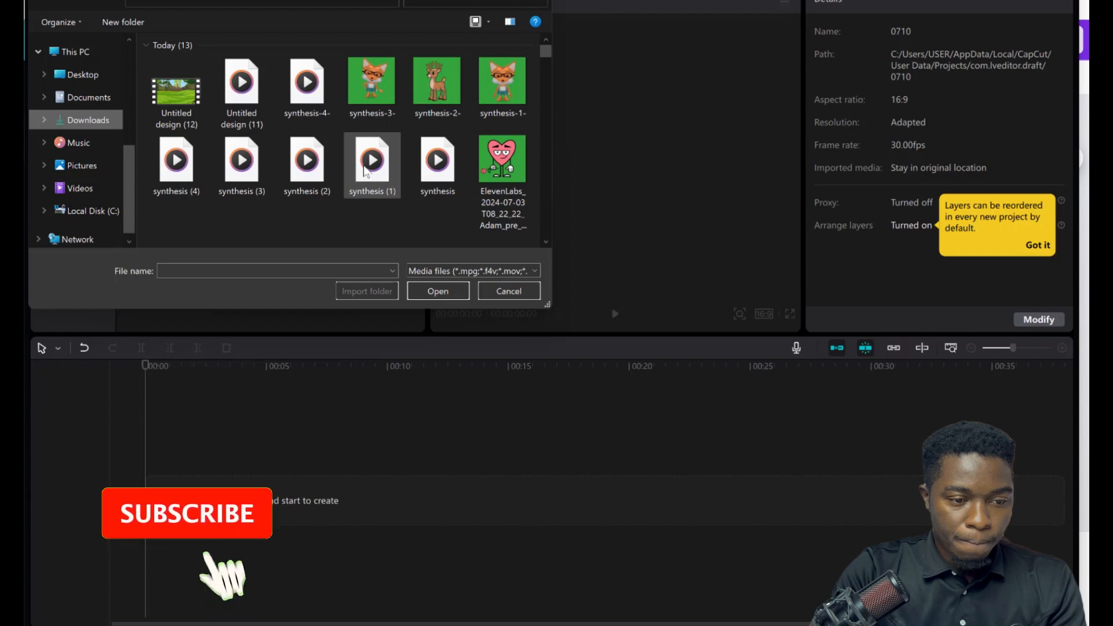
click(489, 102)
ctrl+click(448, 90)
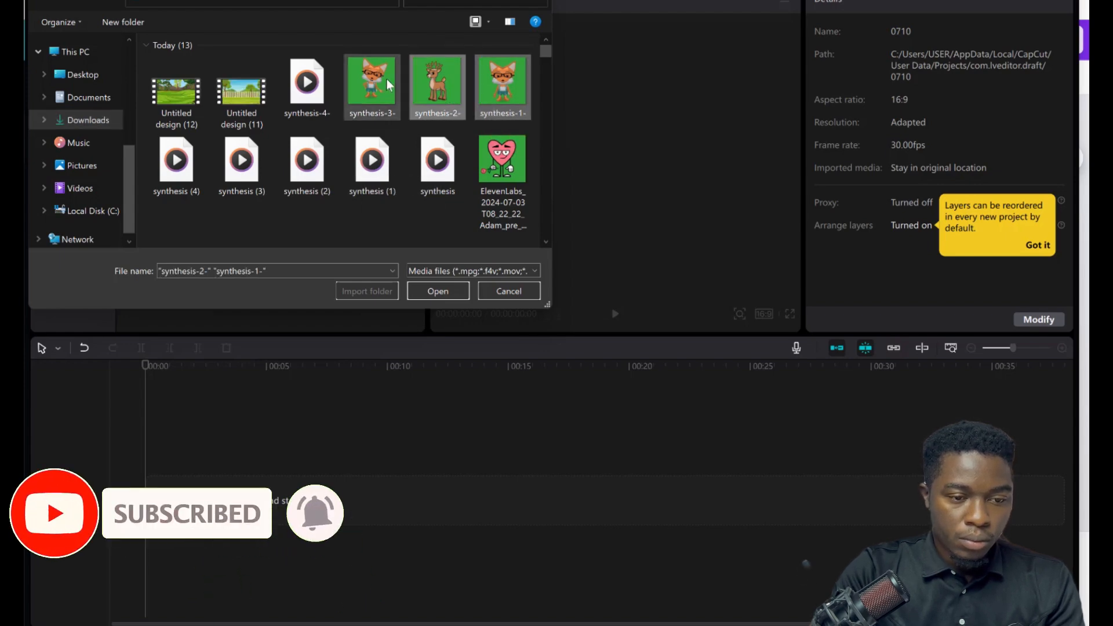
ctrl+click(386, 87)
ctrl+click(314, 96)
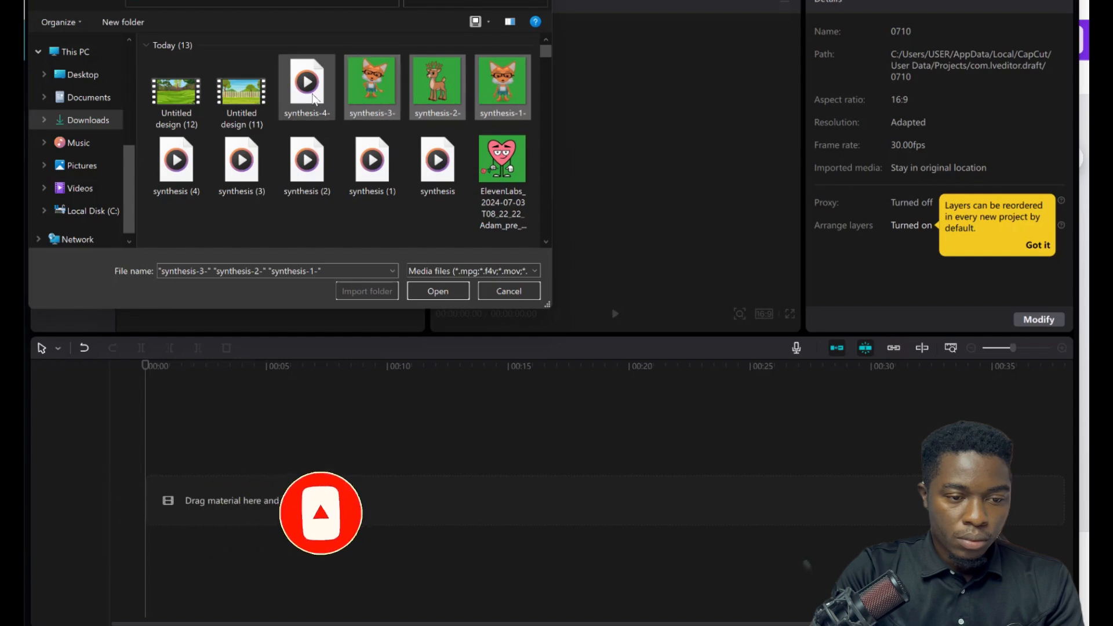
ctrl+click(241, 96)
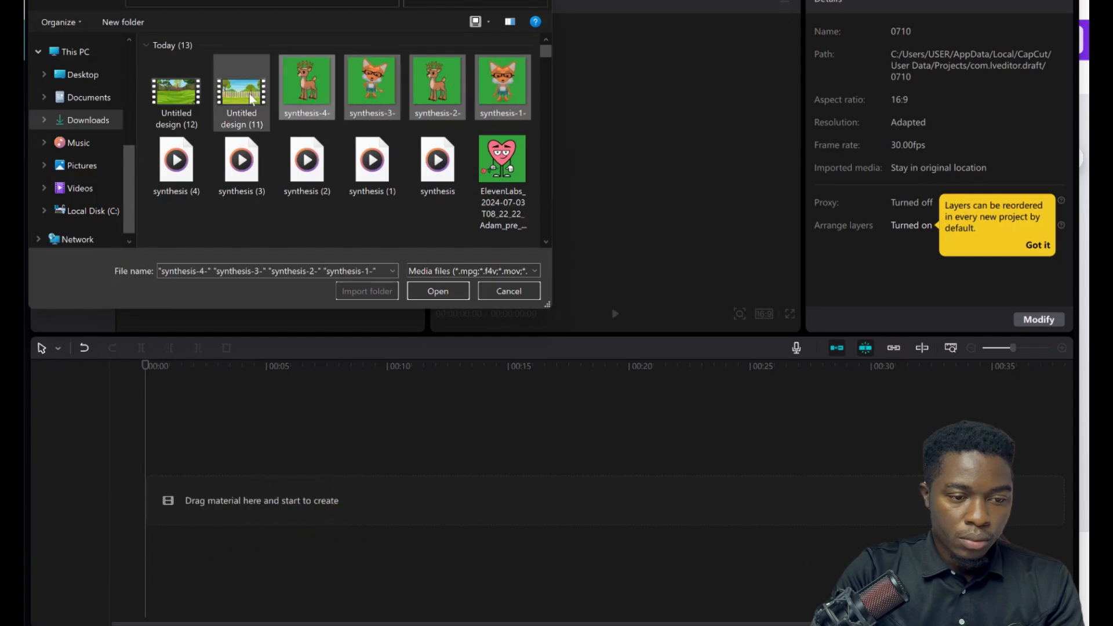
ctrl+click(185, 97)
click(428, 288)
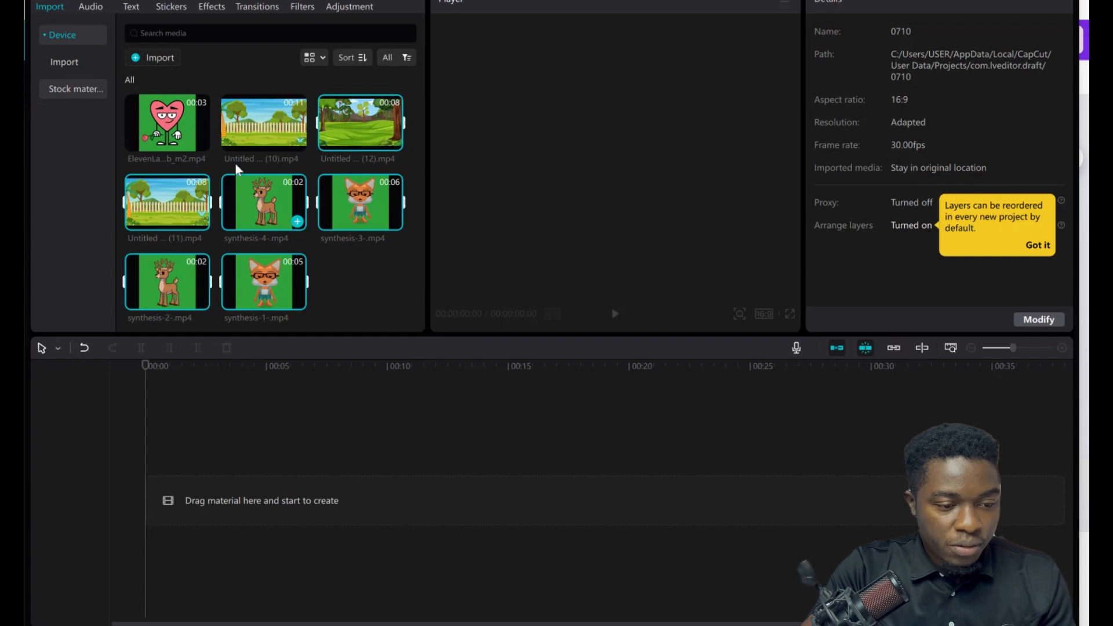
Place the Untitled design (10).mp4 background clip on the timeline.
click(288, 124)
drag(288, 118, 144, 498)
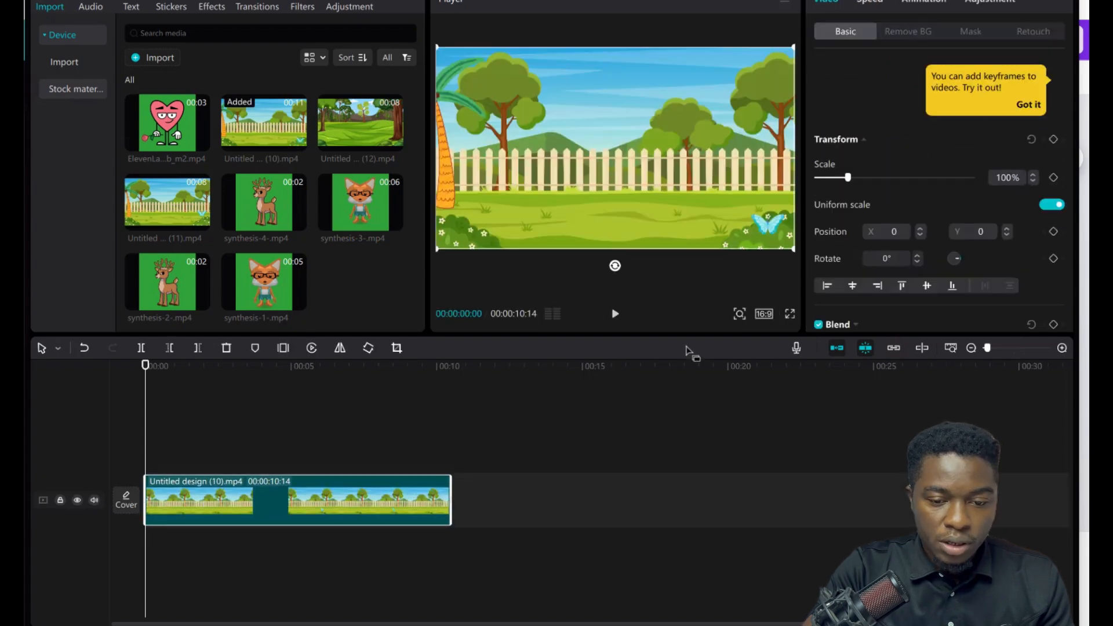
Check the aspect ratio options and play the background clip preview, returning the playhead to the start.
click(763, 314)
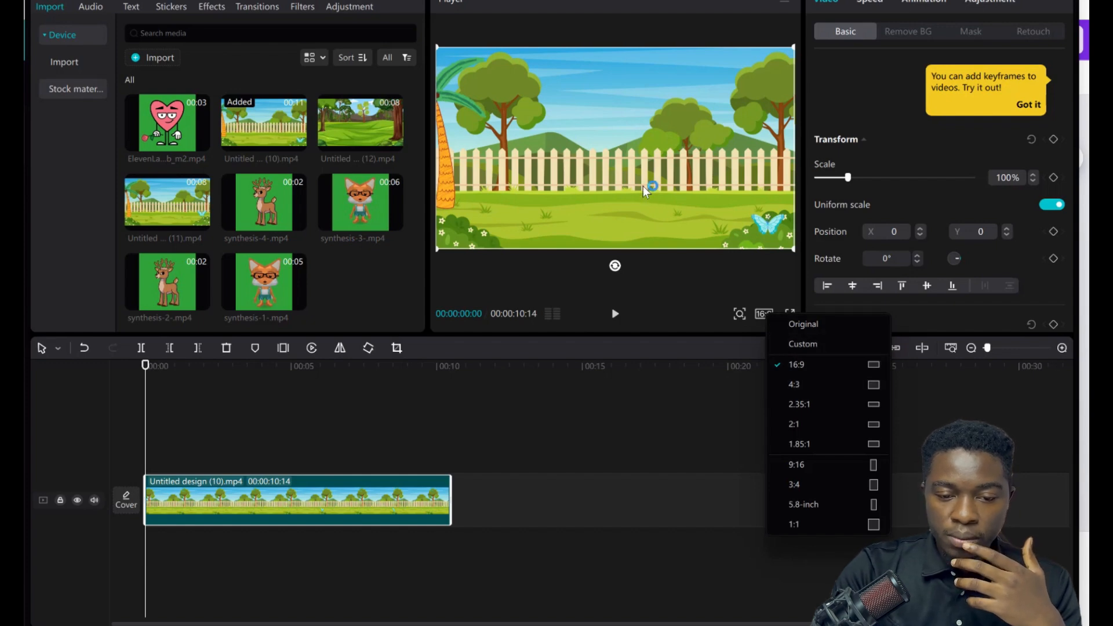
click(642, 186)
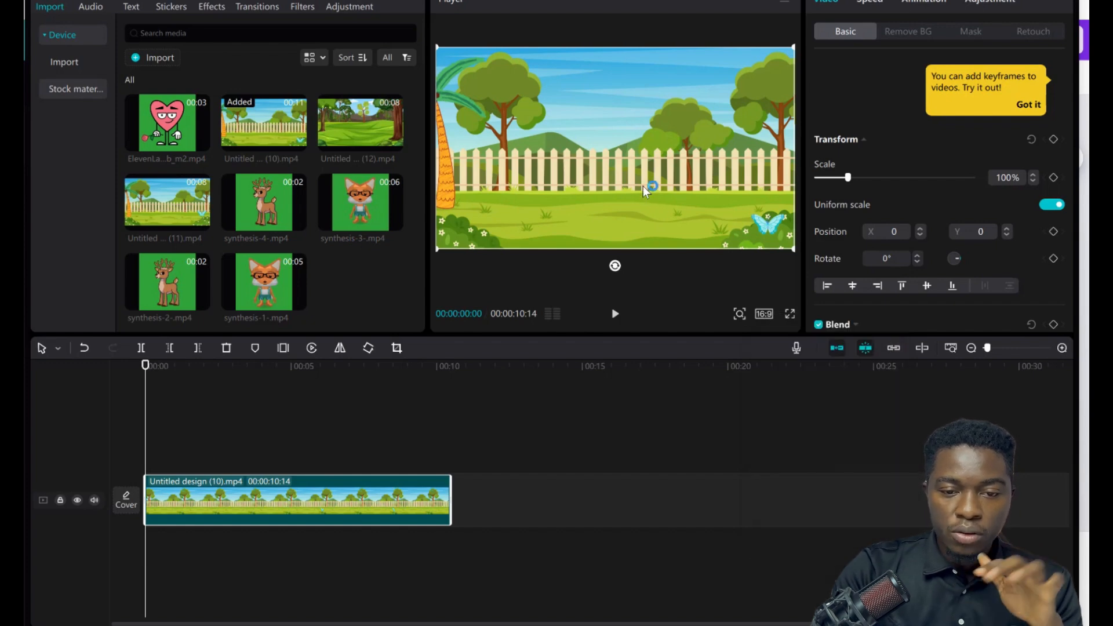
click(615, 315)
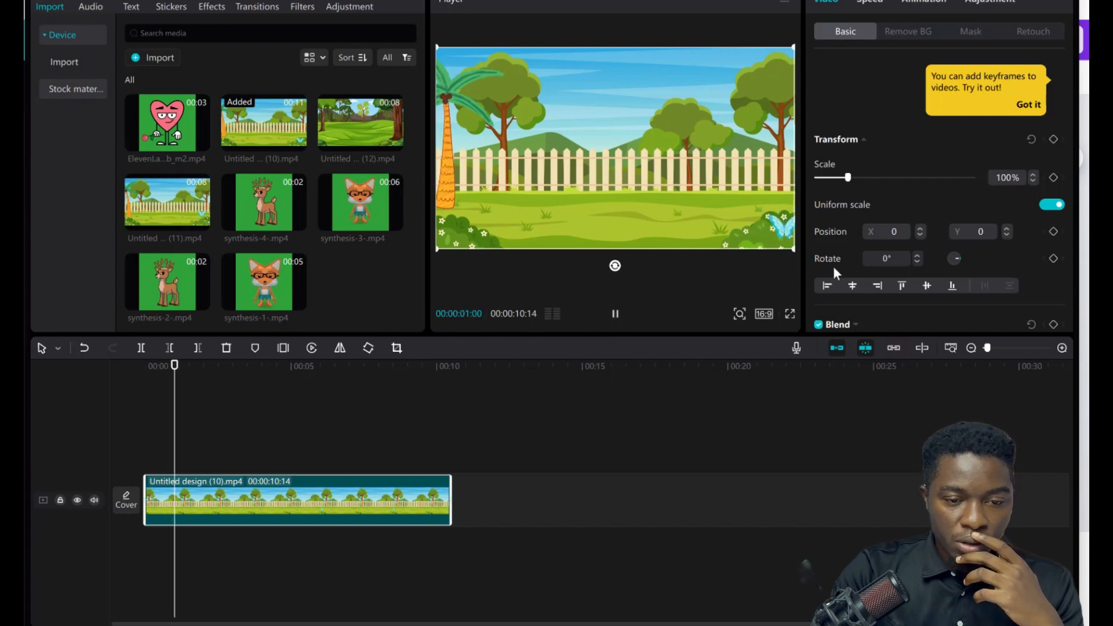
click(616, 316)
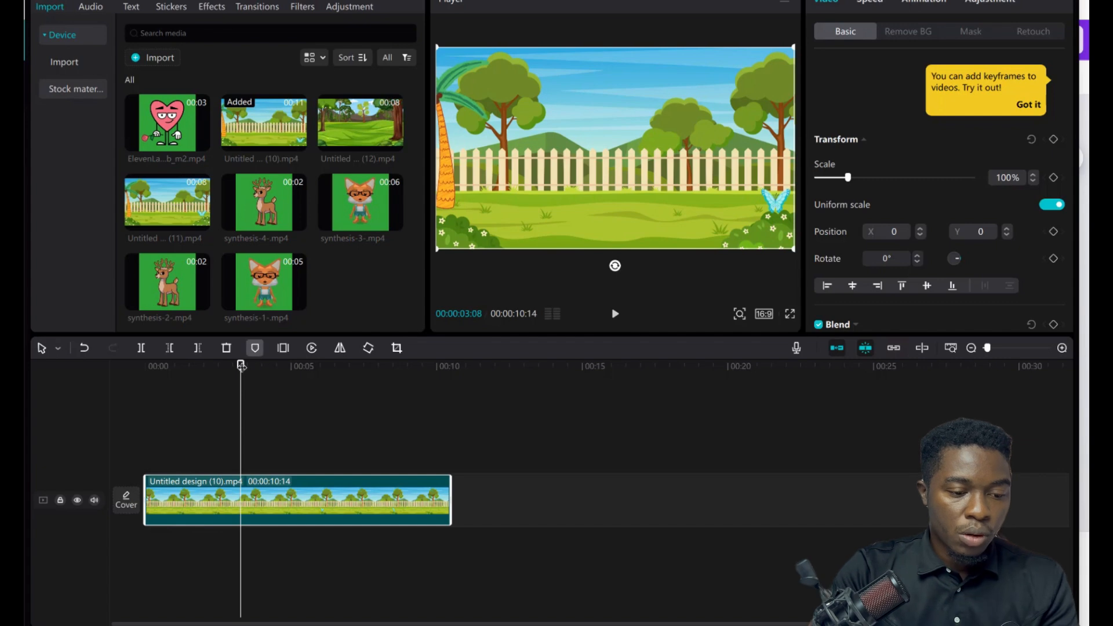
drag(241, 366, 128, 389)
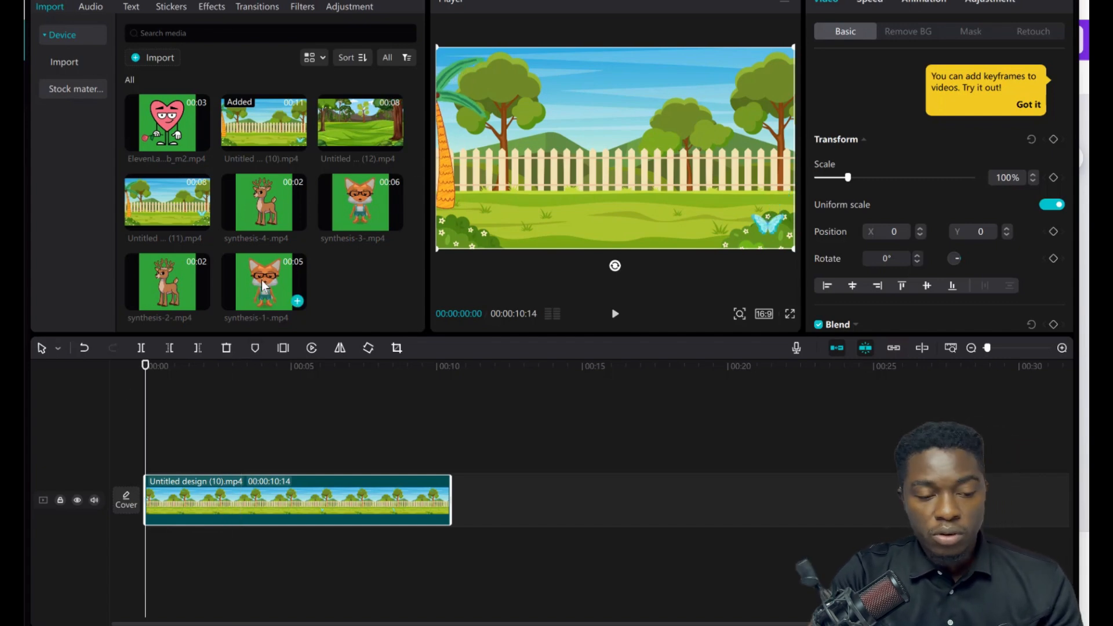
Place synthesis-1- at the start of a track above the background and chroma-key its green backdrop out at intensity 14.
drag(262, 280, 304, 435)
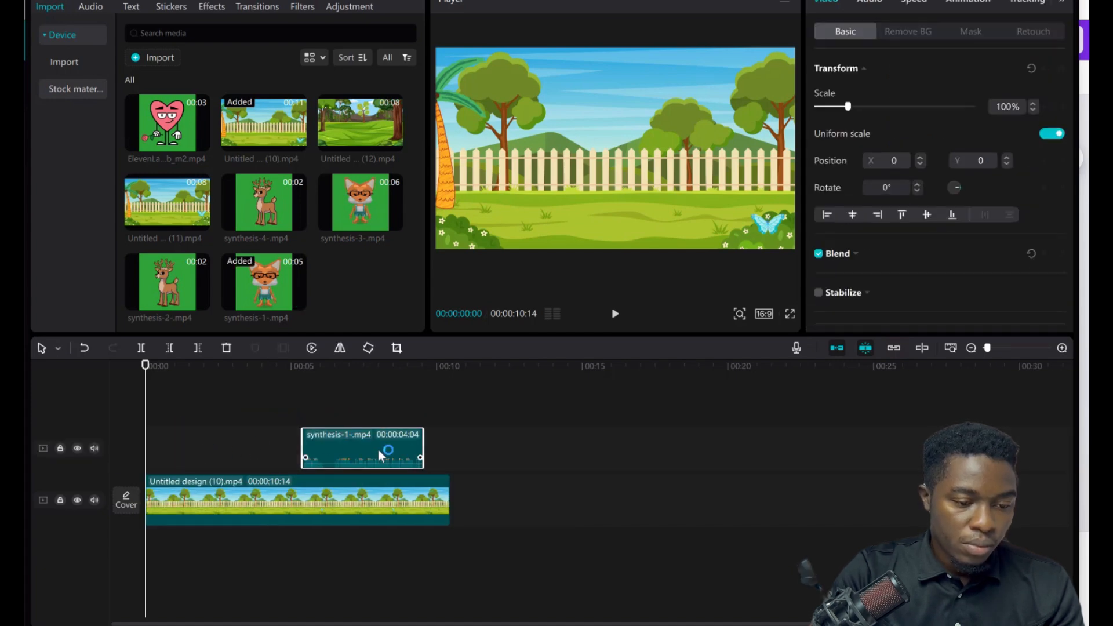
drag(353, 453, 197, 459)
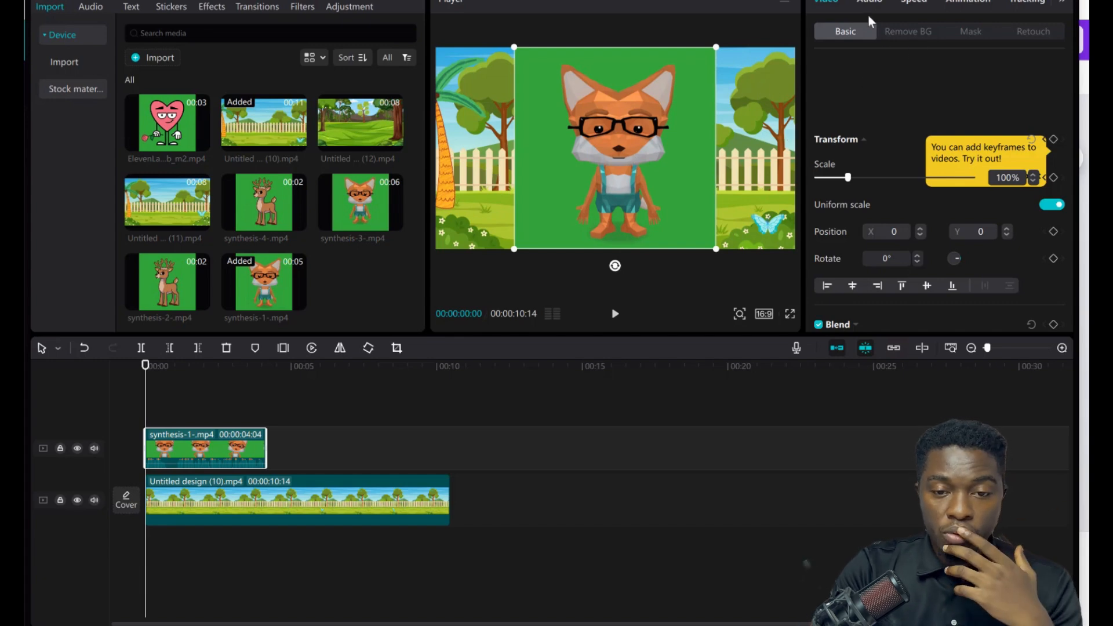
click(906, 33)
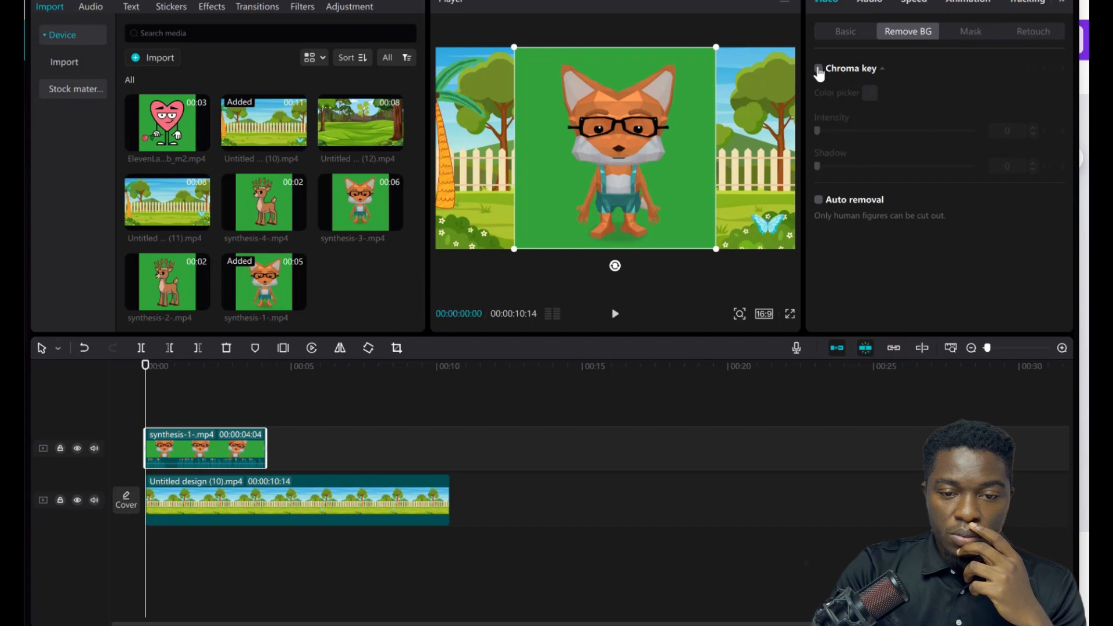
click(869, 91)
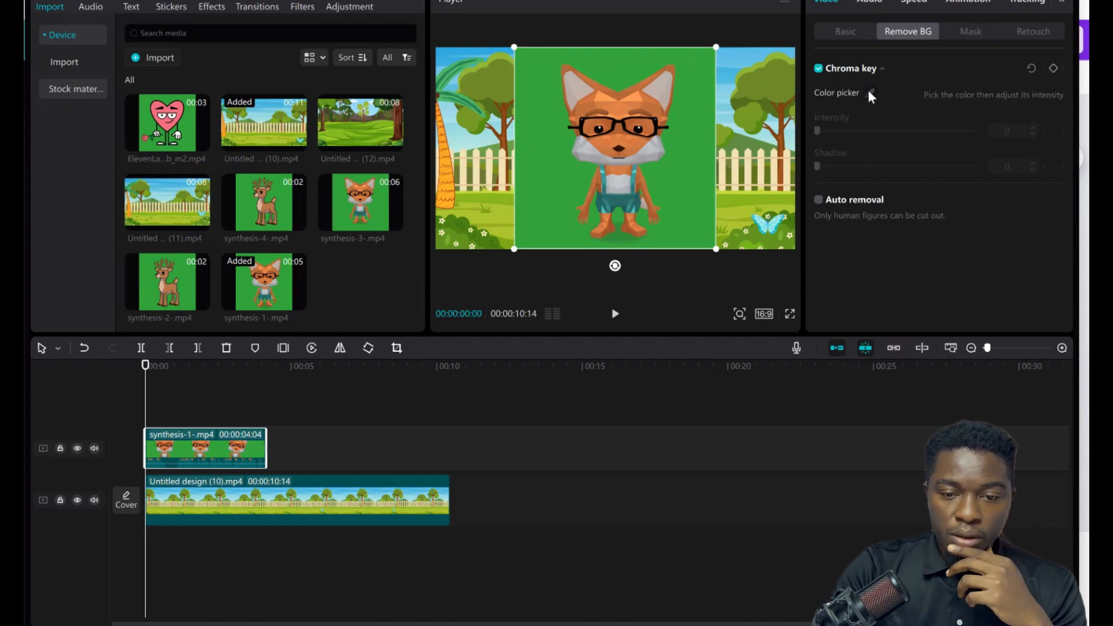
click(869, 93)
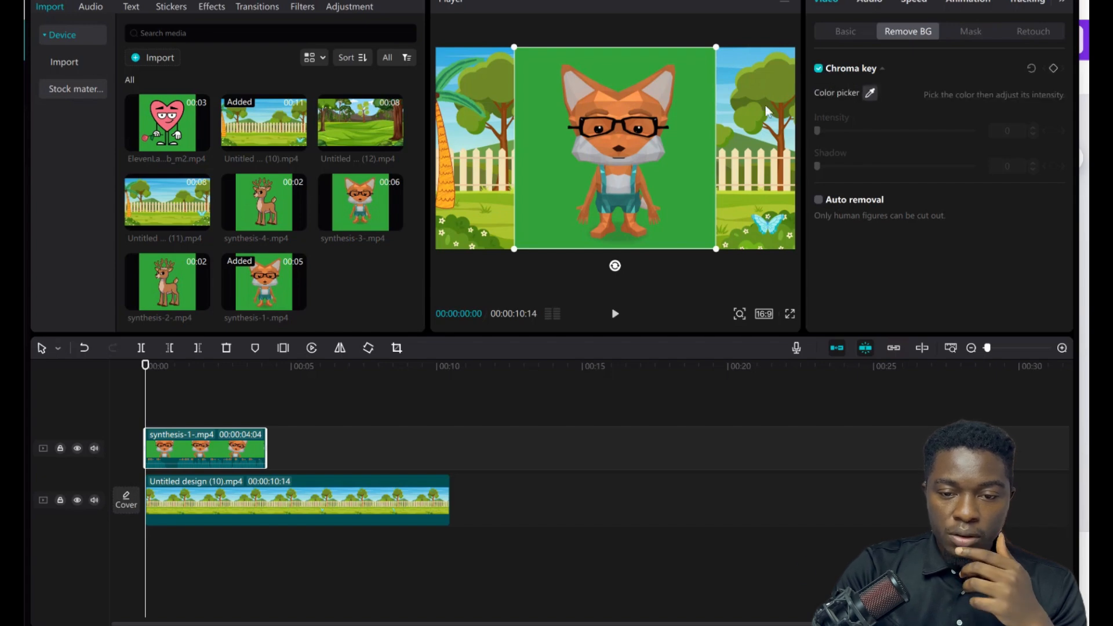
click(684, 199)
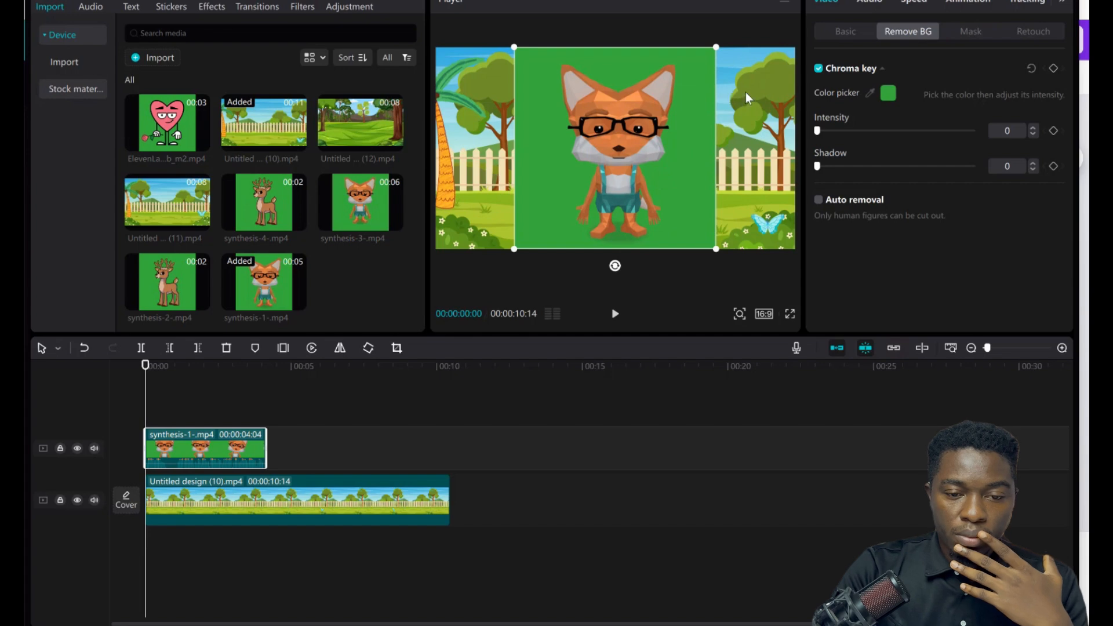
click(839, 128)
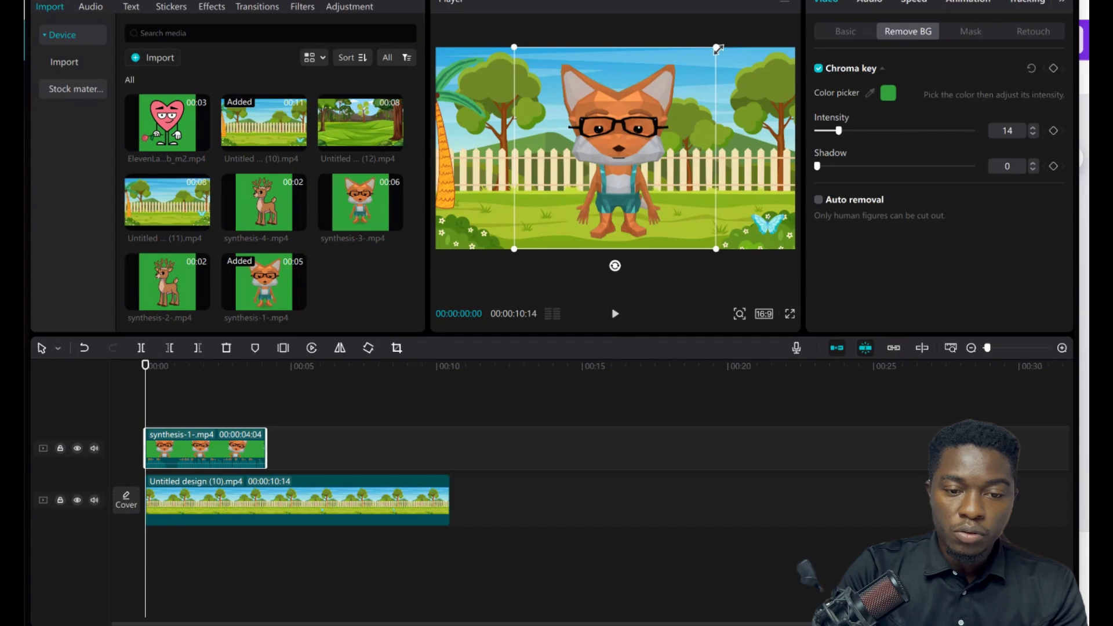
Shrink the fox clip, move it to the left side of the scene, and play the preview.
drag(717, 50, 682, 81)
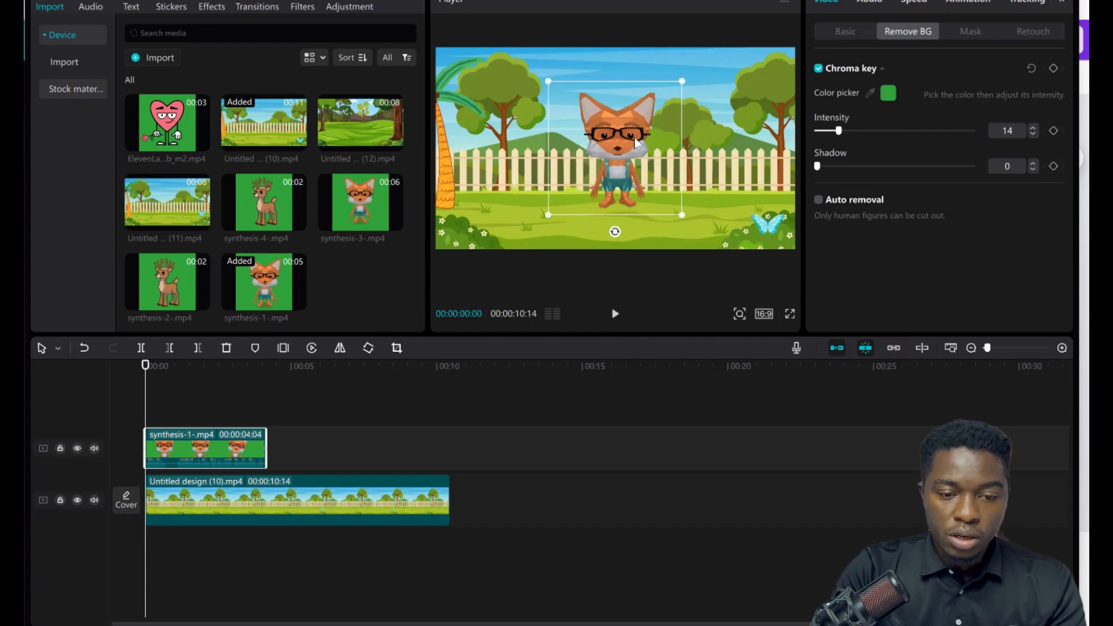
drag(636, 145, 552, 168)
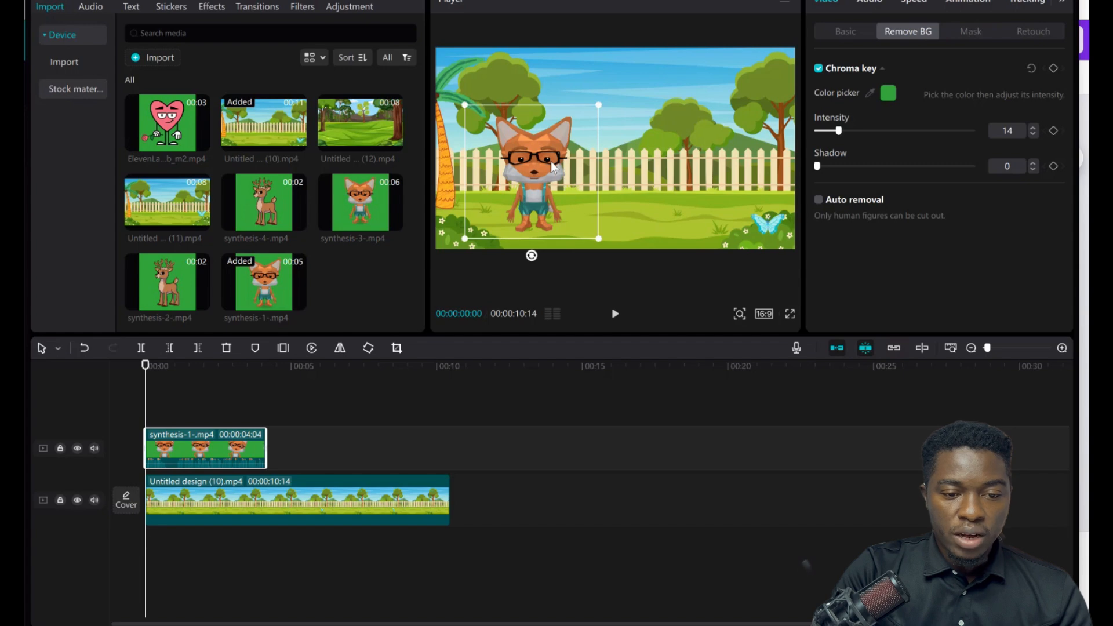
click(684, 152)
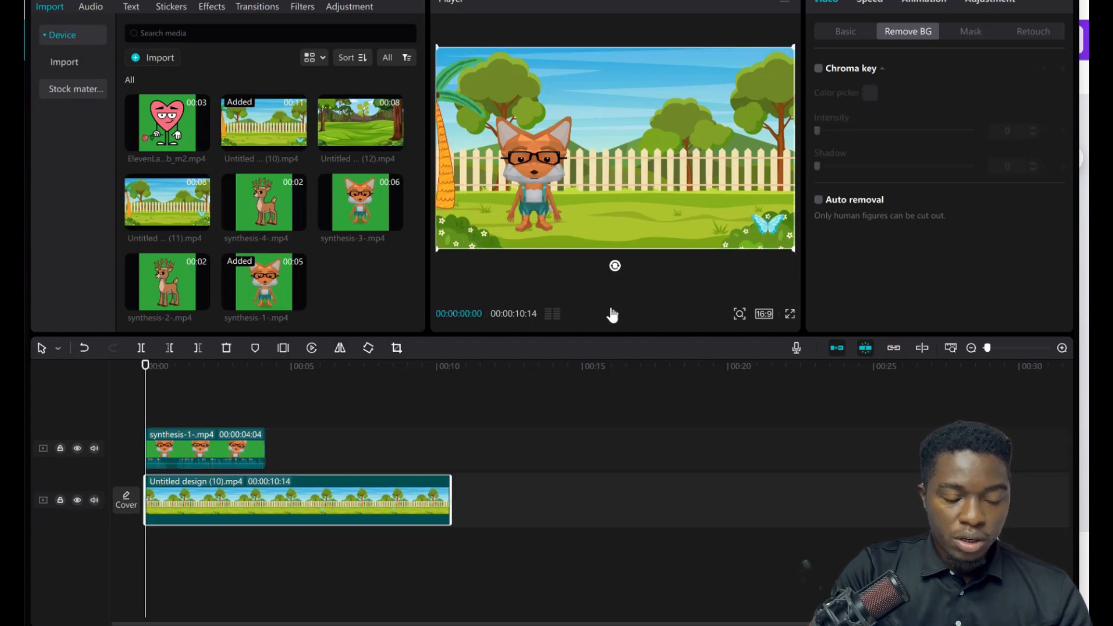
click(612, 315)
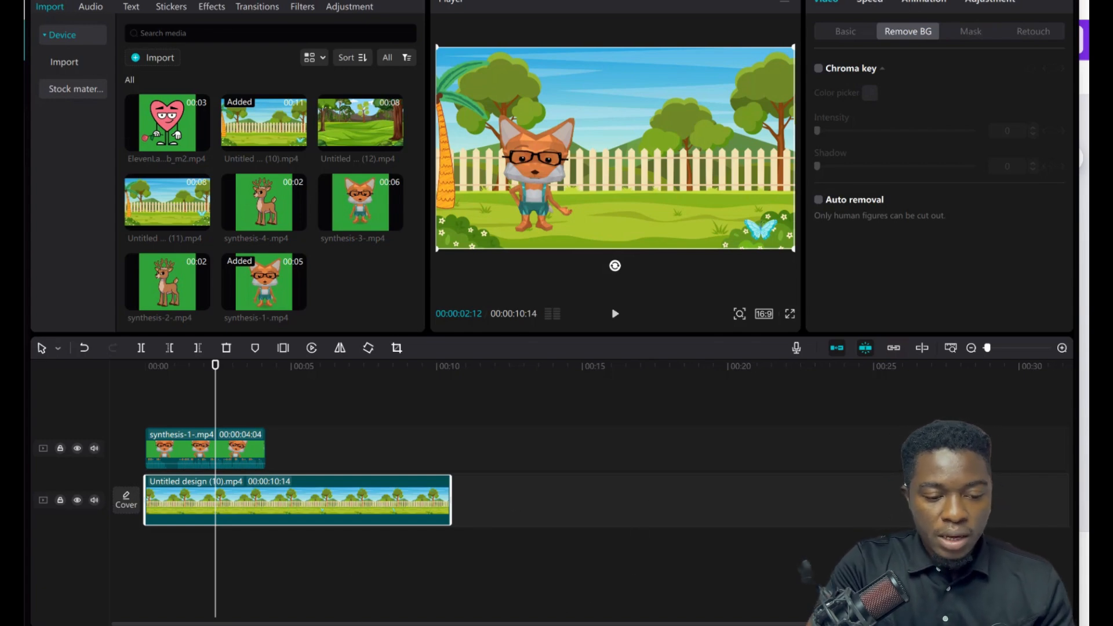
Switch to the Adobe Express tab and go back from the deer animation result to its settings.
key(alt+Tab)
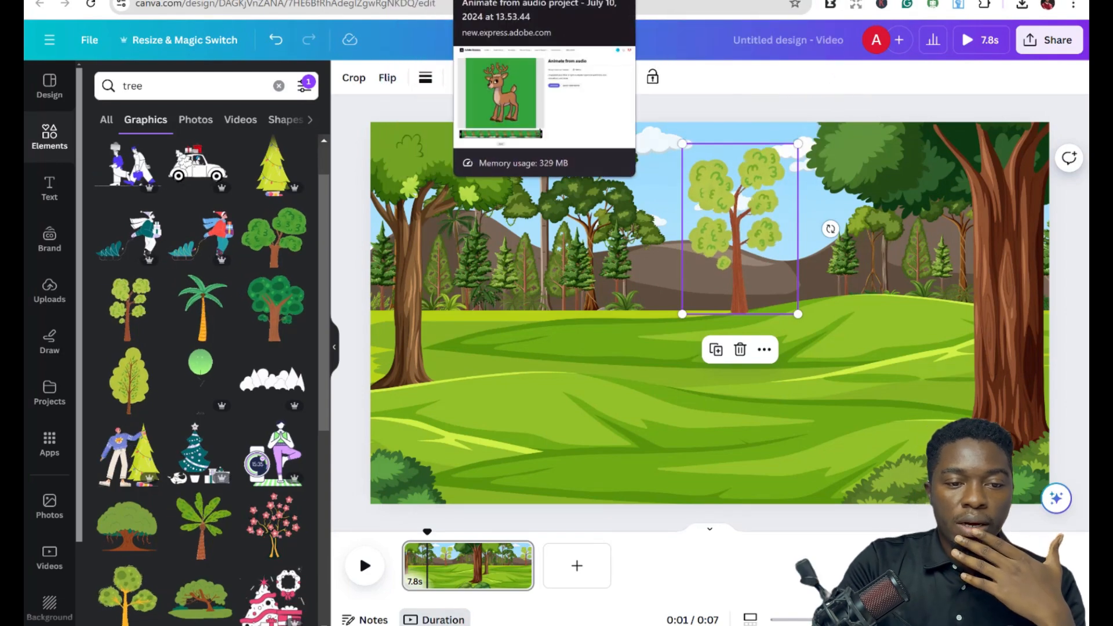
click(510, 1)
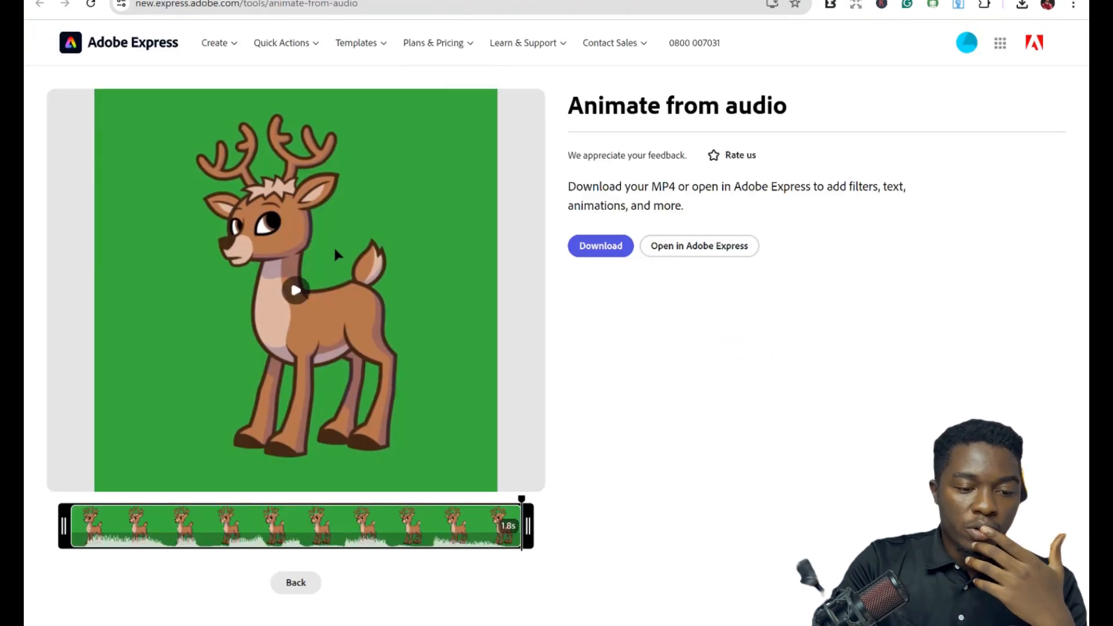
click(293, 584)
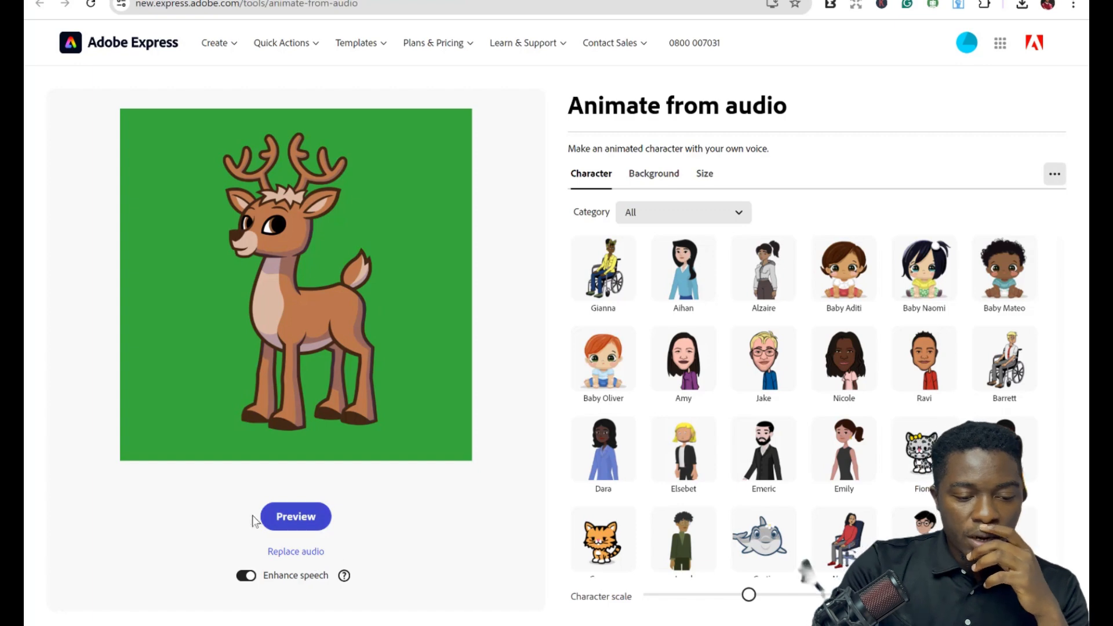
Turn off Enhance speech and start recording replacement audio for the deer character.
click(247, 576)
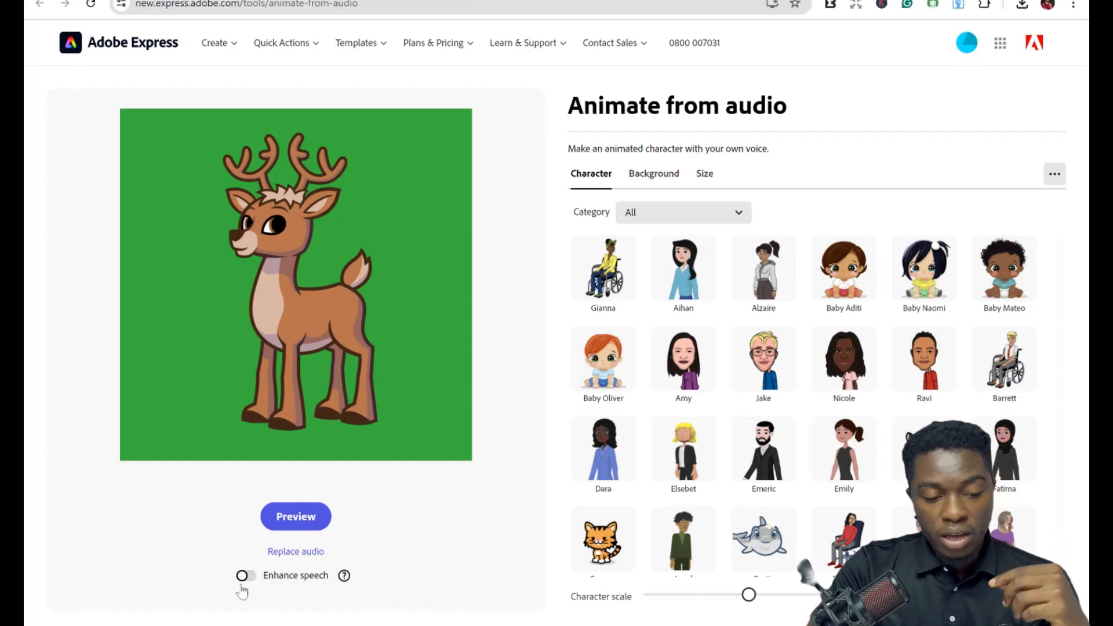
click(302, 553)
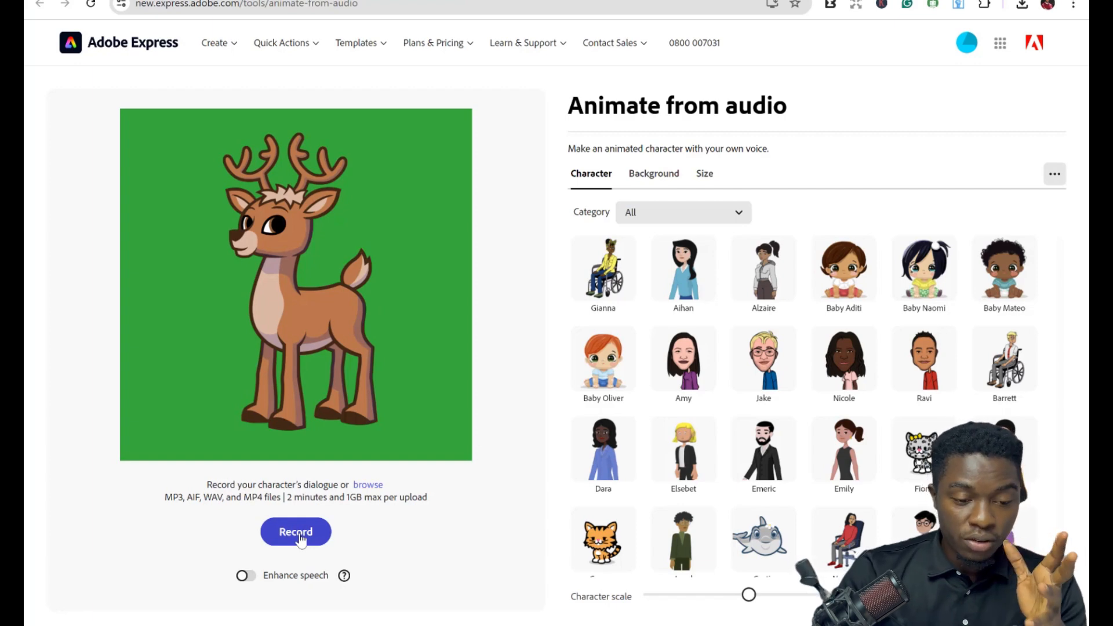
click(296, 532)
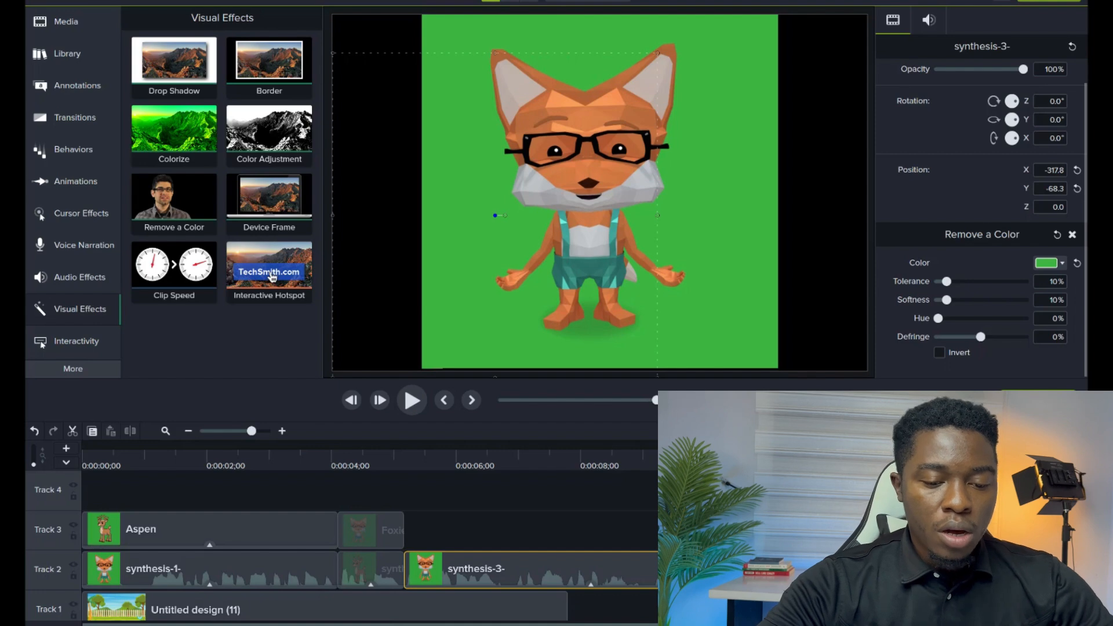
Play the composited fox and deer dialogue from the start of the timeline.
key(comma)
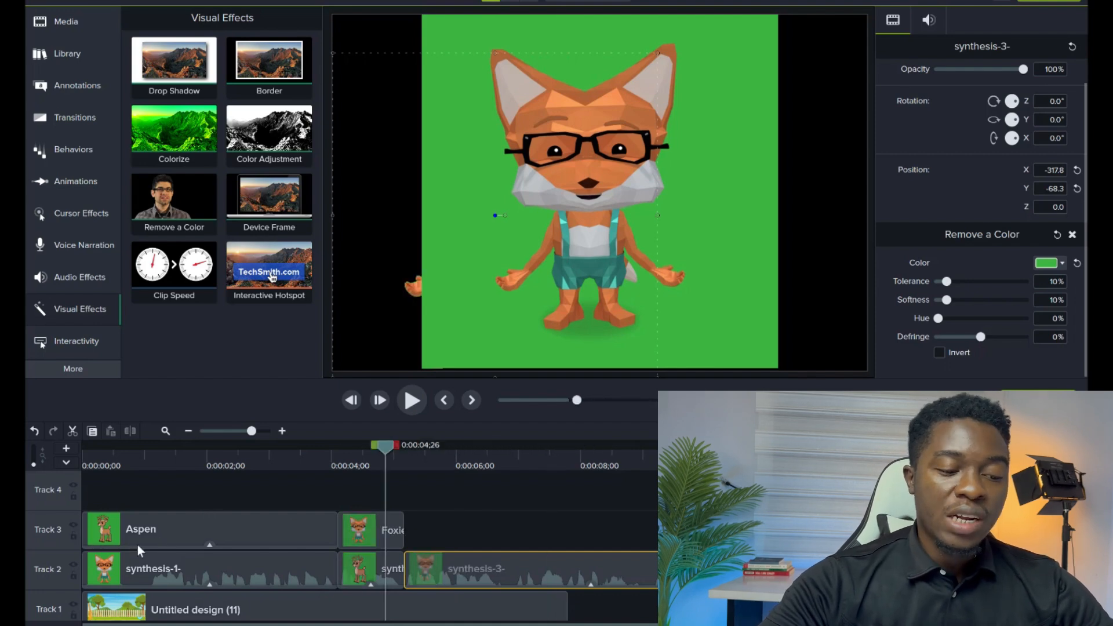
drag(137, 545, 131, 544)
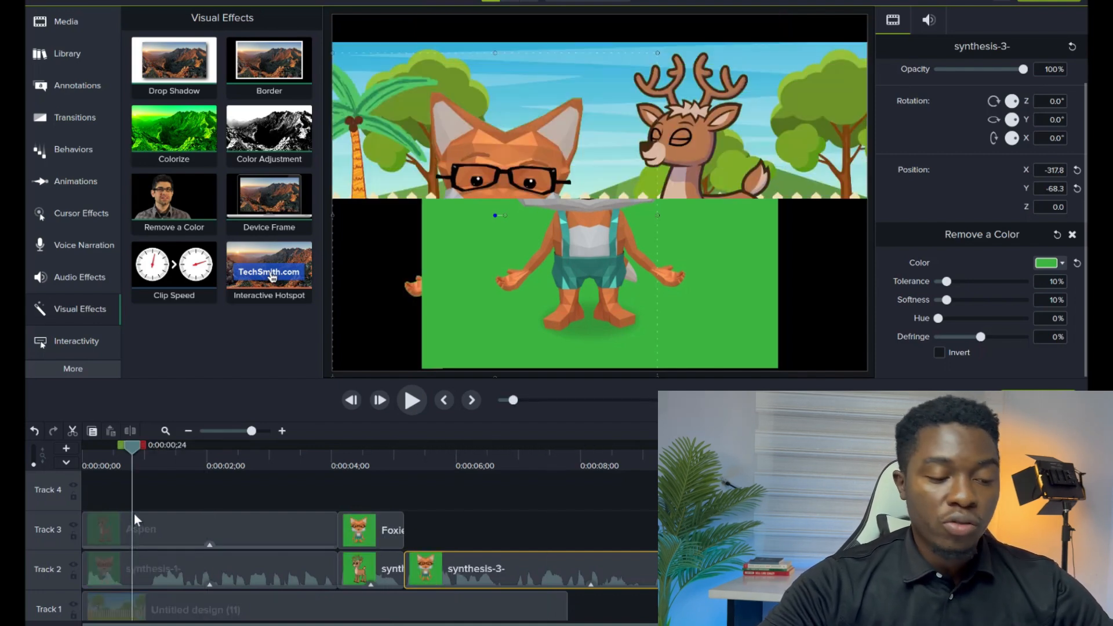
click(86, 444)
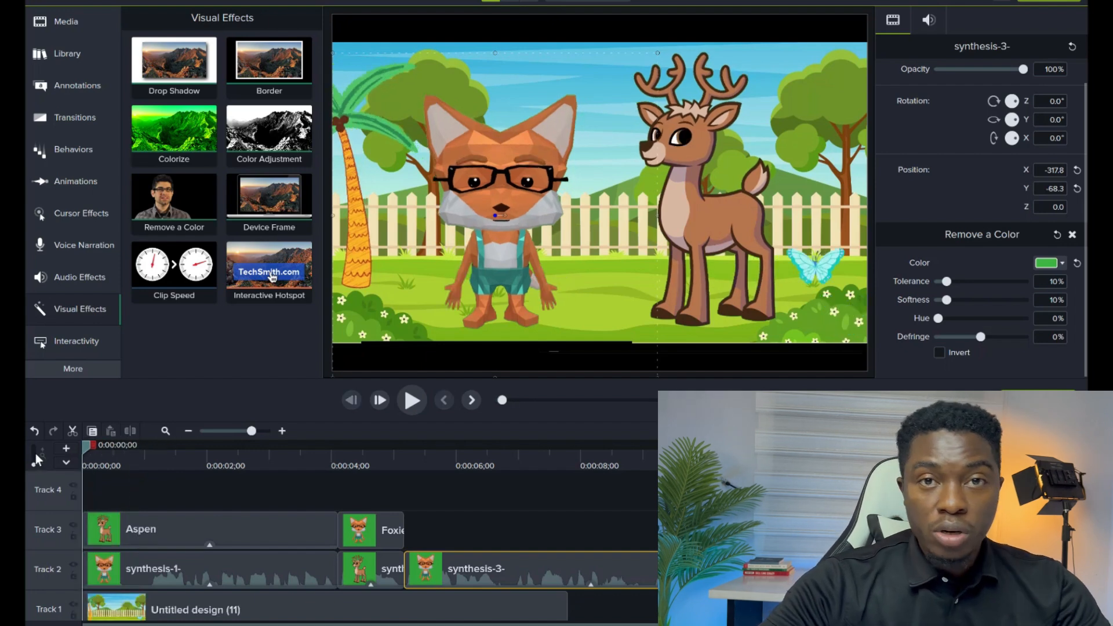
key(space)
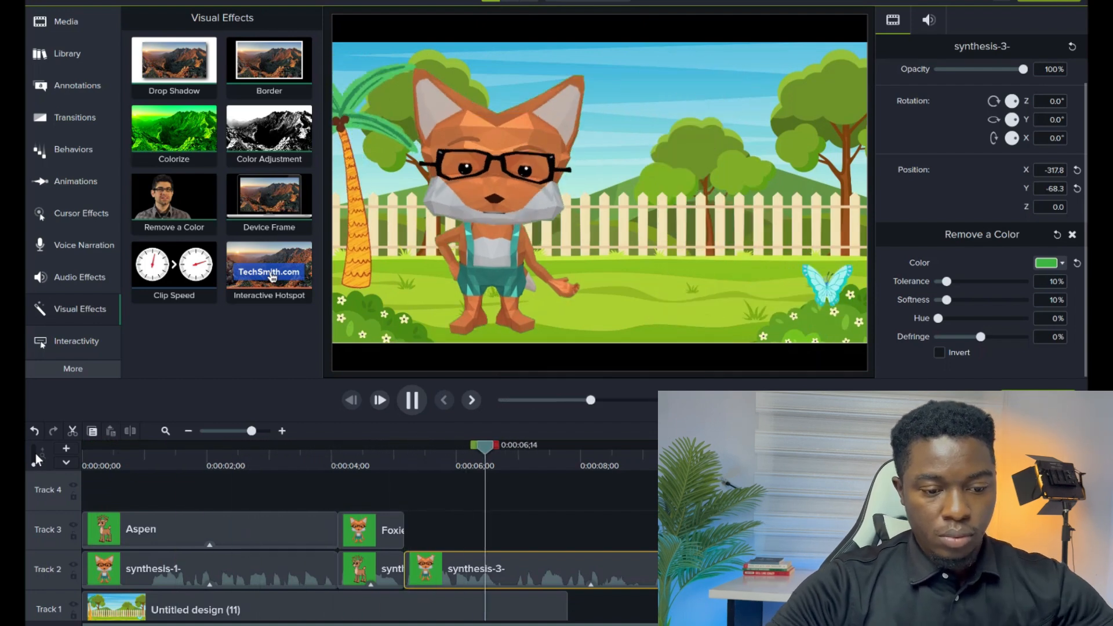
key(space)
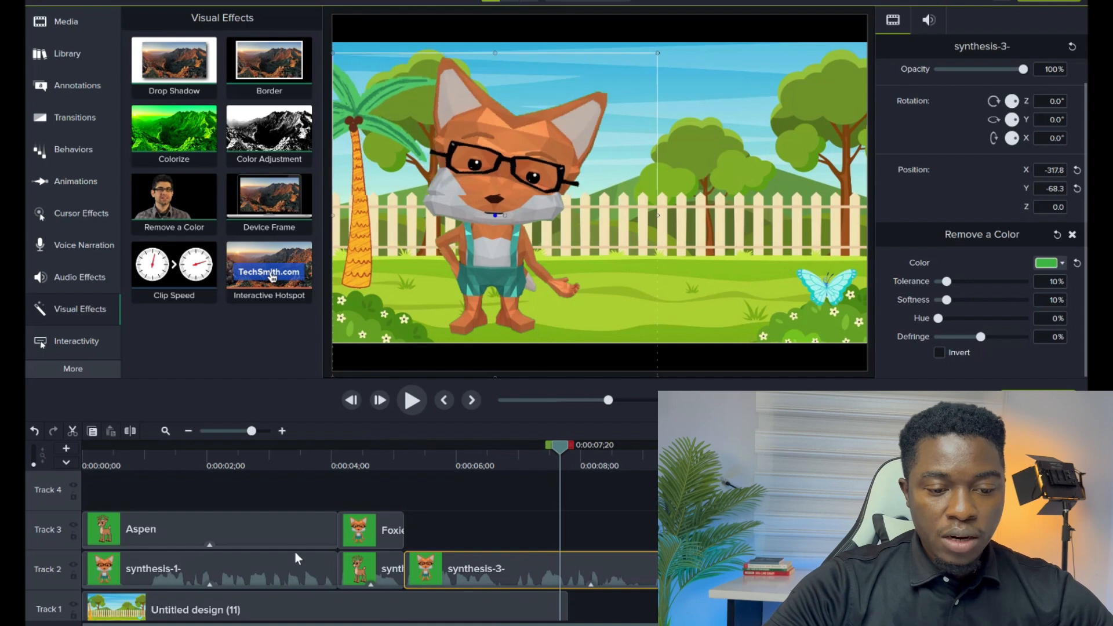
Copy the Aspen clip and paste a duplicate on Track 3 right after the Foxie clip.
click(190, 530)
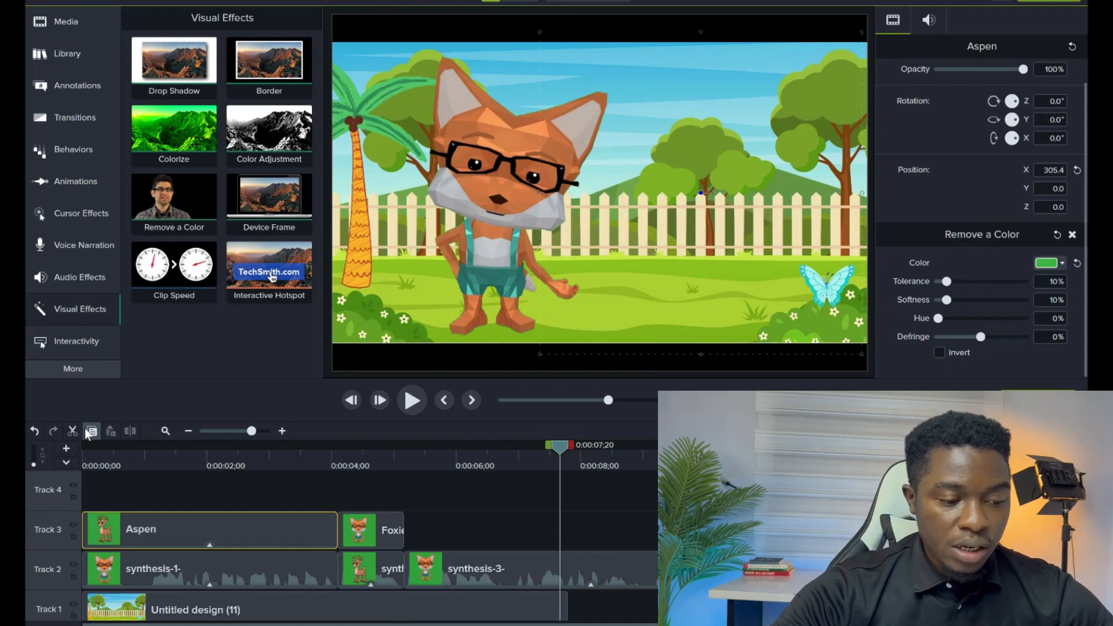
right_click(413, 527)
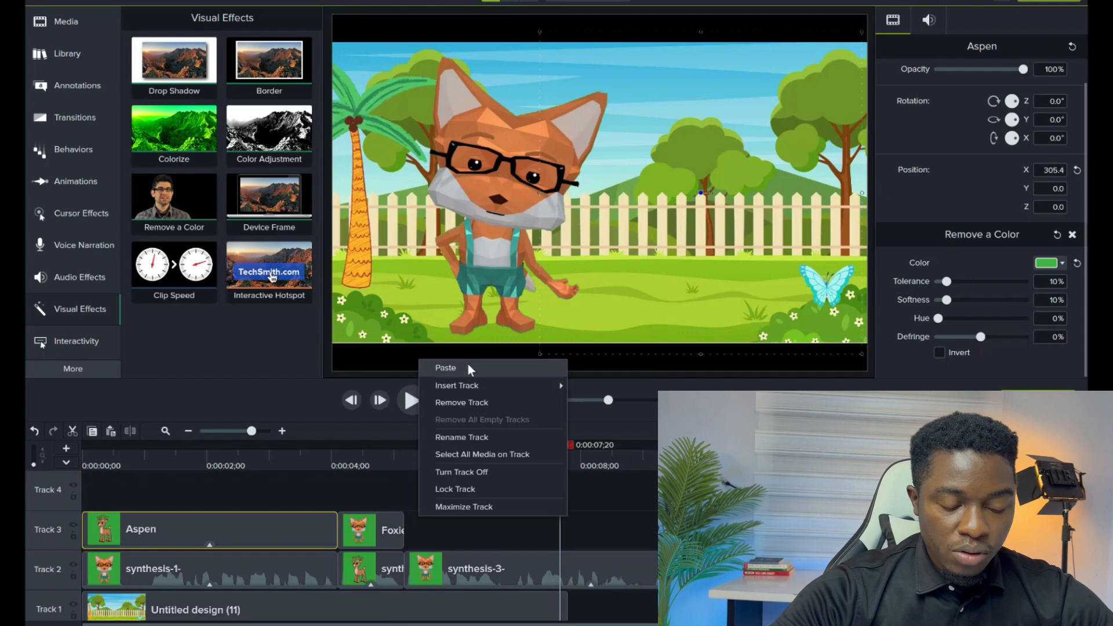
click(445, 368)
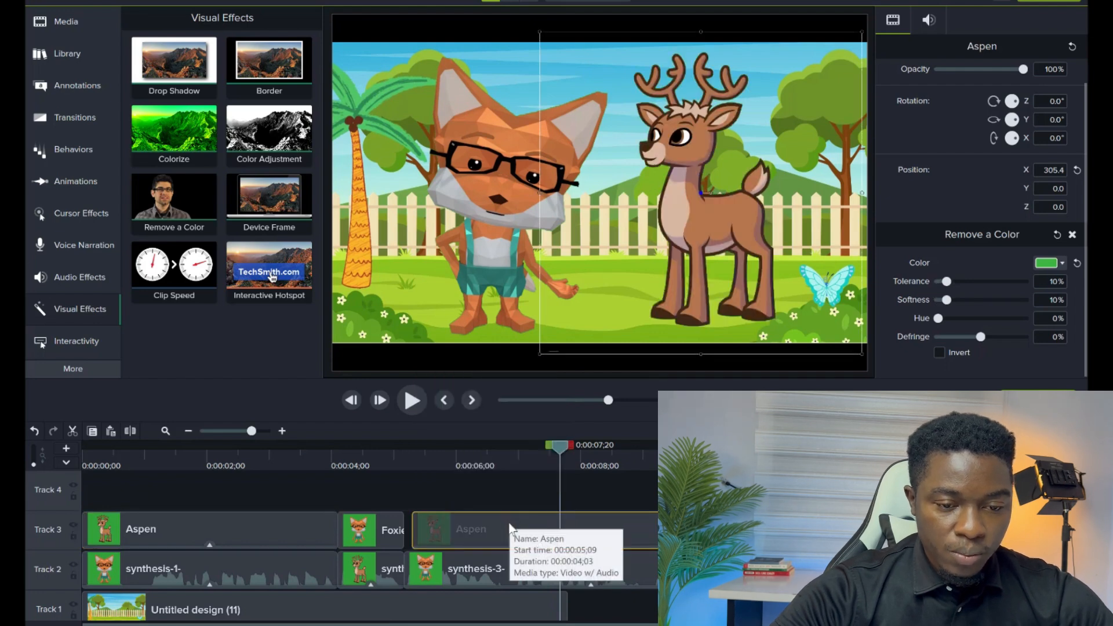
drag(471, 521, 454, 527)
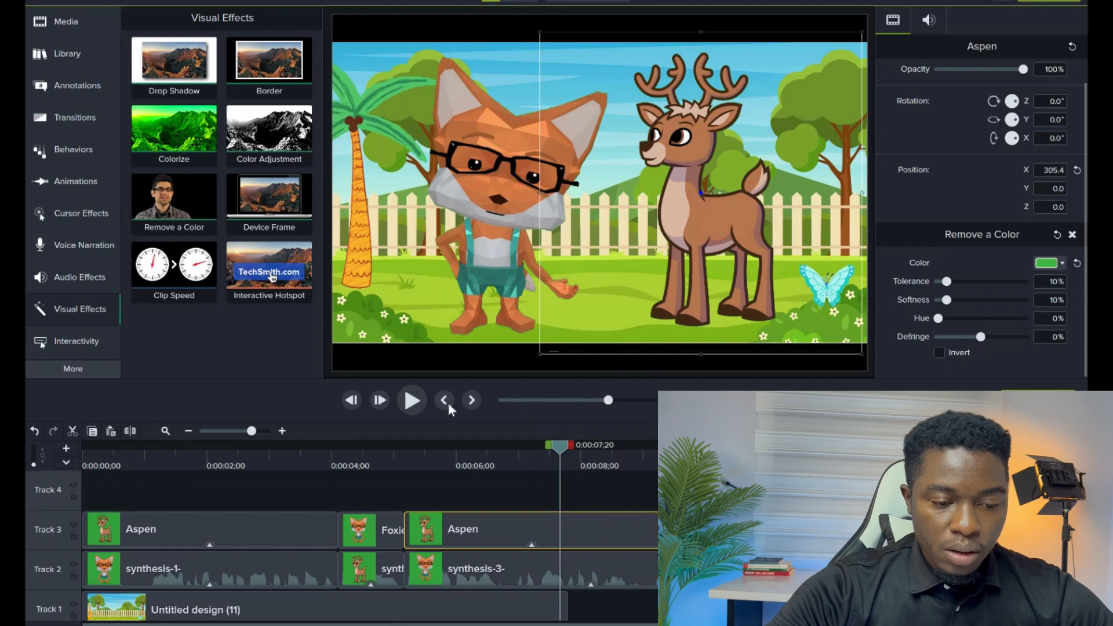
Copy the Untitled design (11) background and paste it after itself on Track 1 to extend the scene.
click(413, 402)
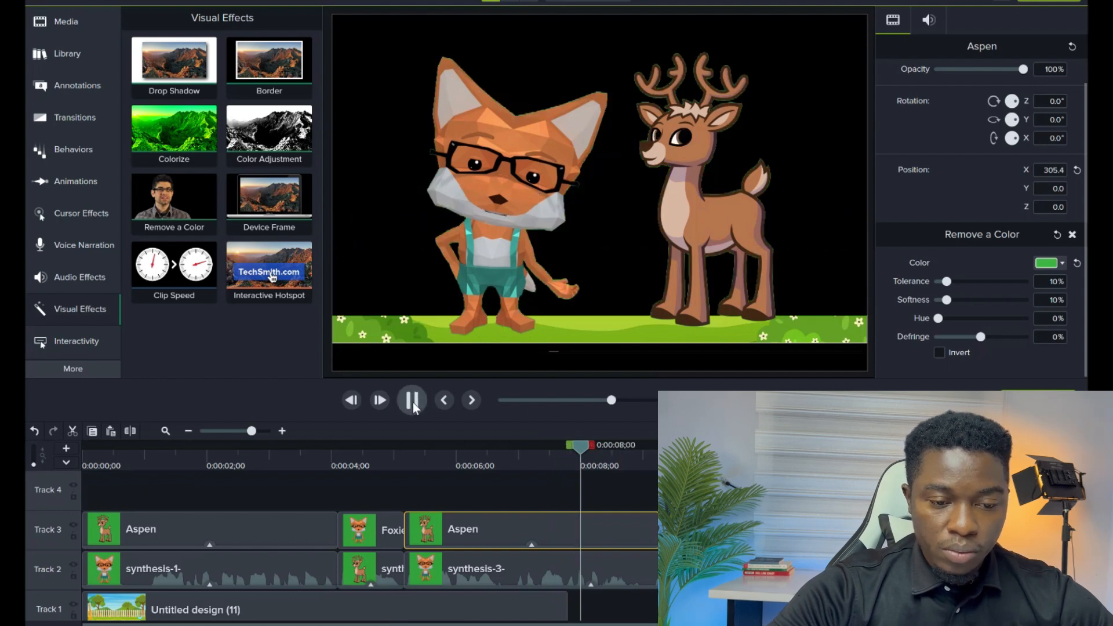
click(415, 530)
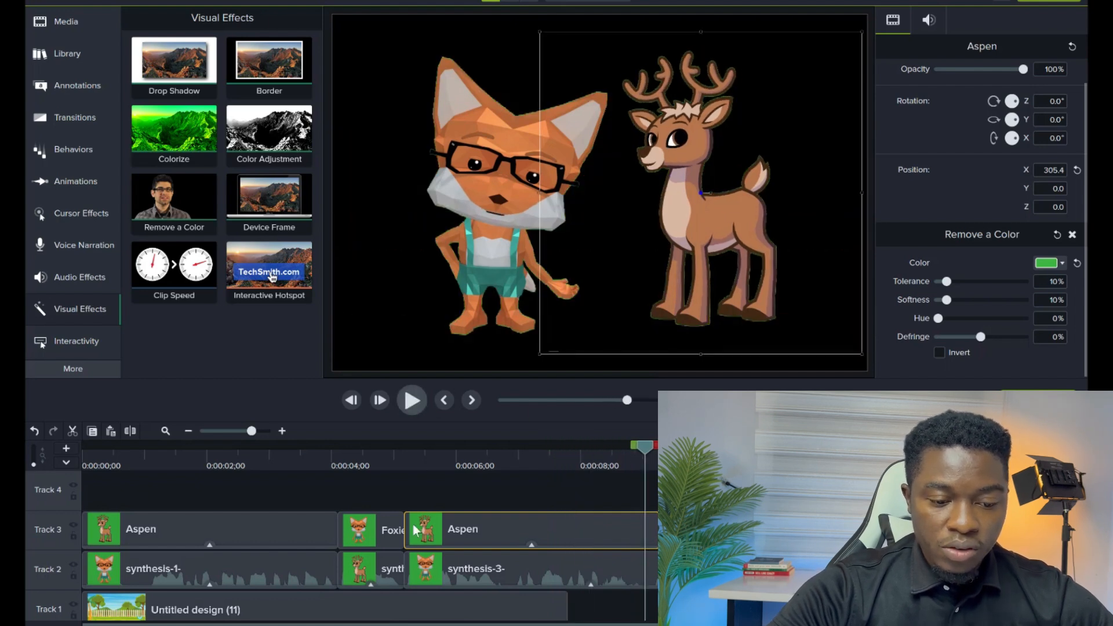
click(412, 612)
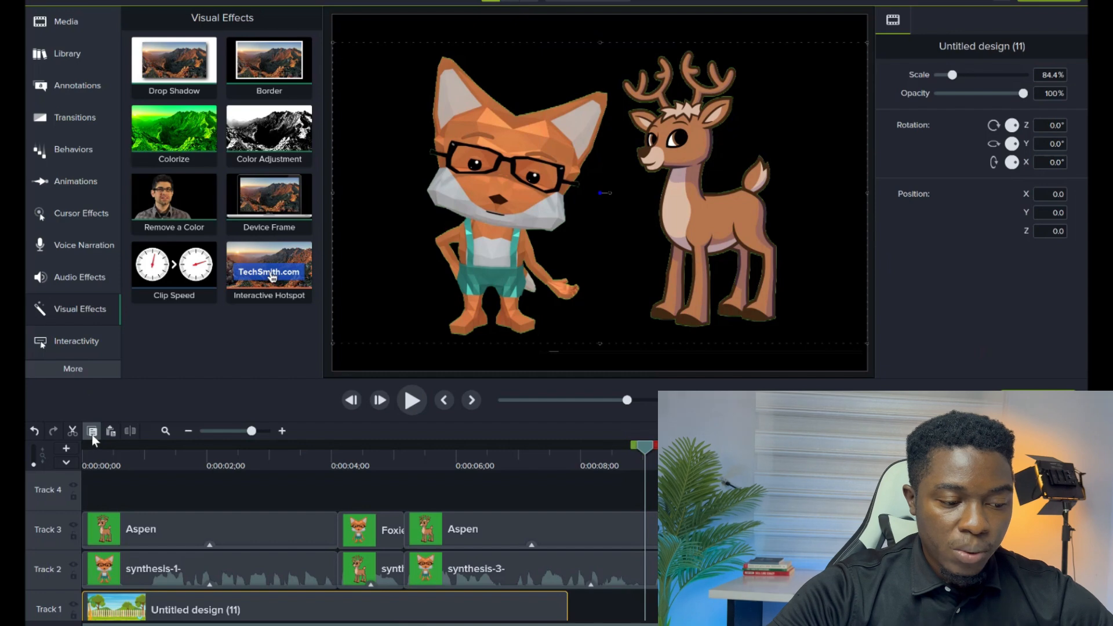
right_click(569, 600)
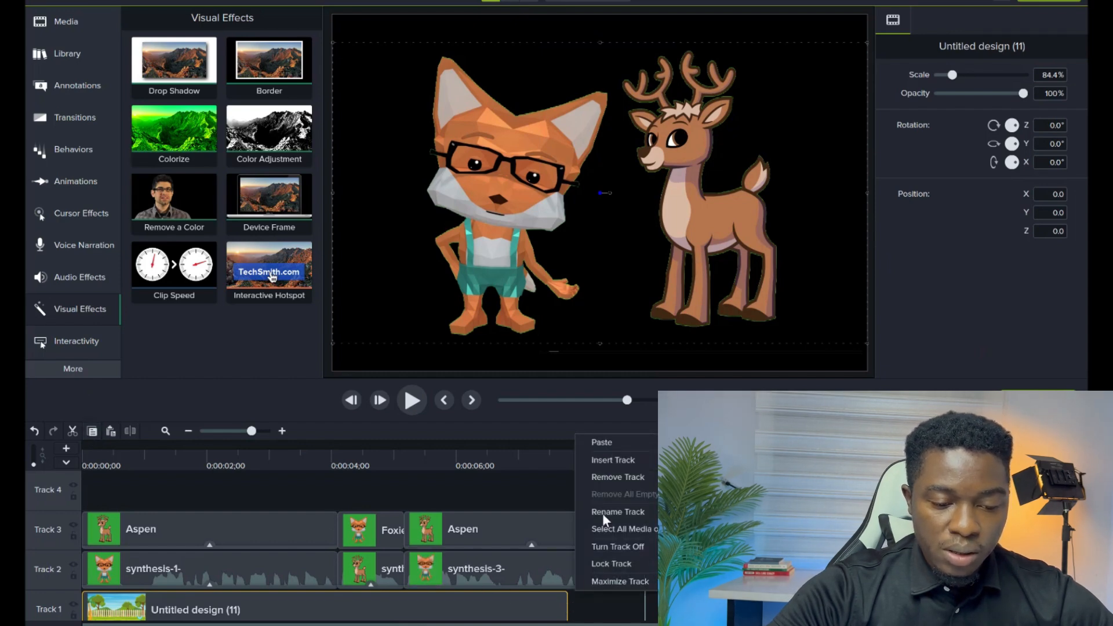
click(624, 443)
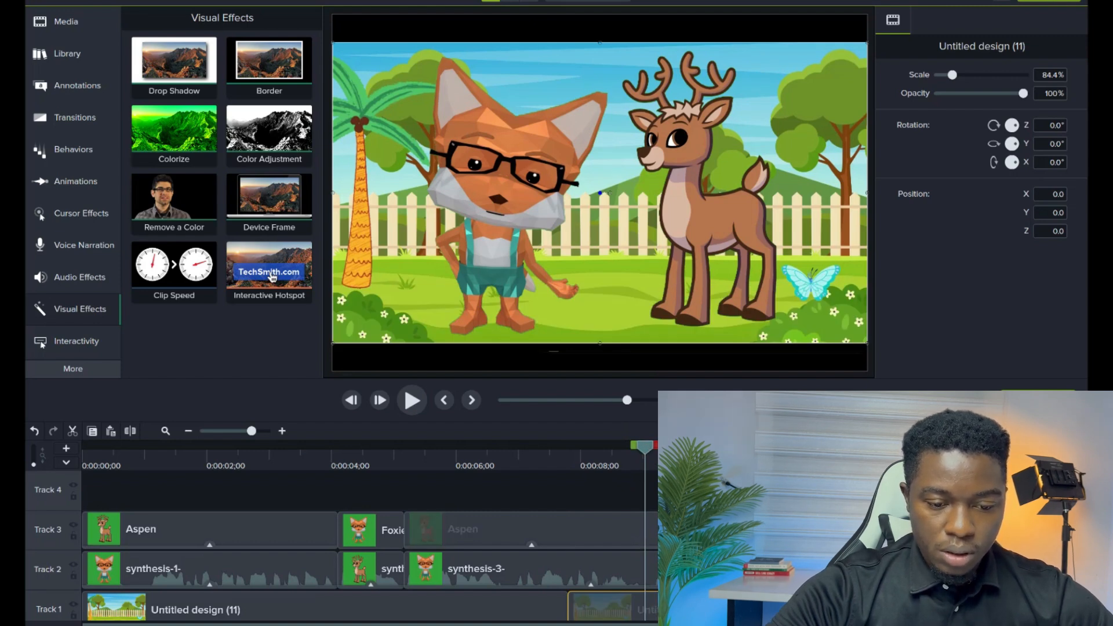
Play back the extended scene to check the dialogue timing.
click(399, 506)
key(space)
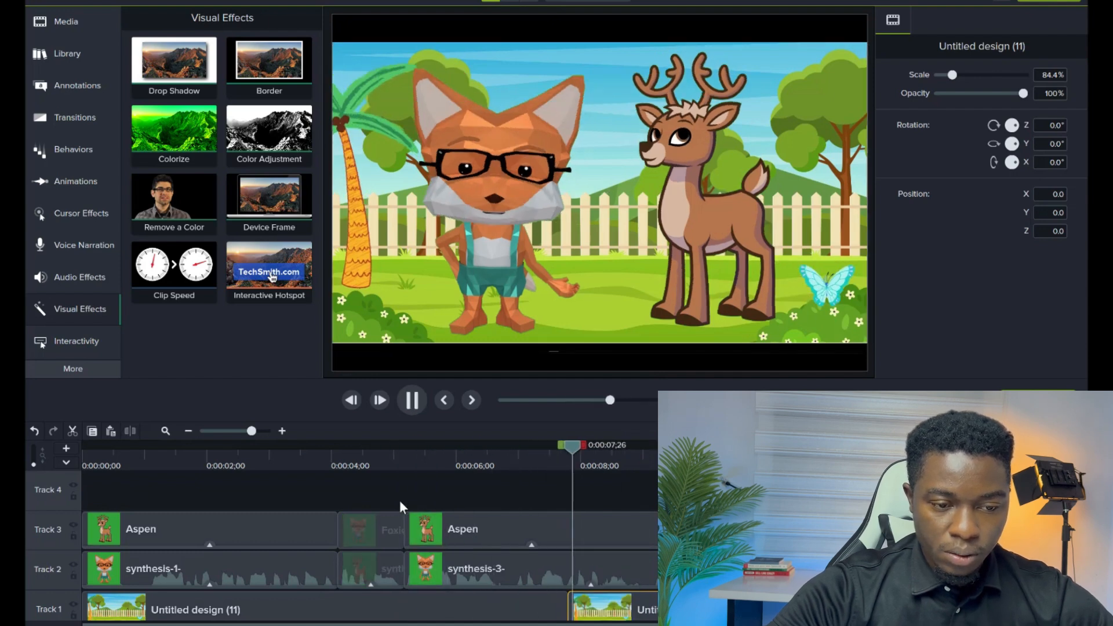
click(398, 500)
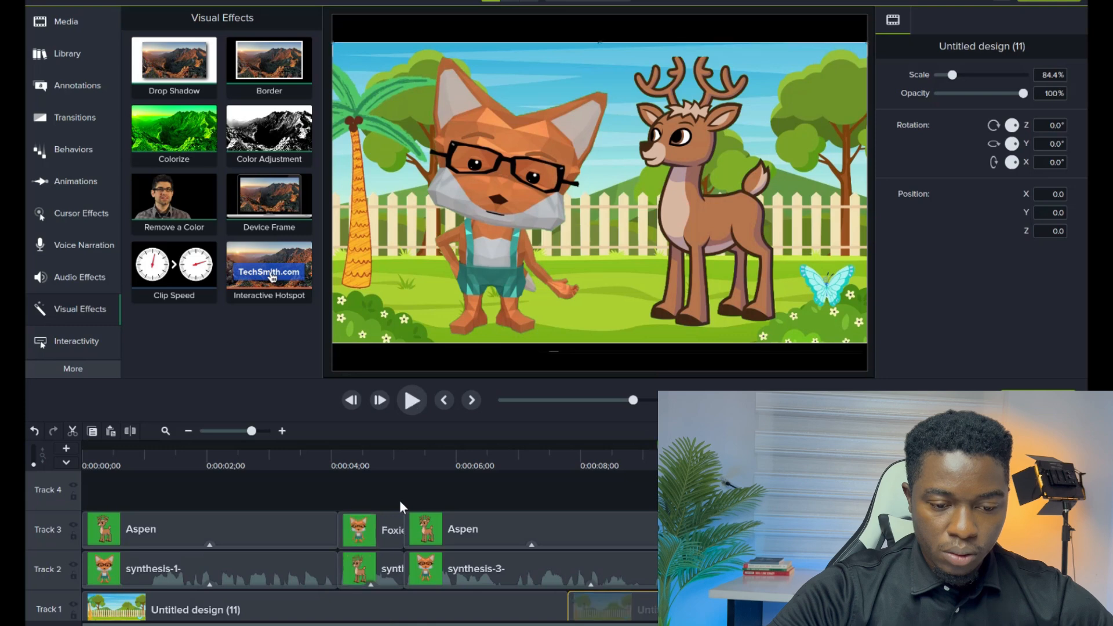
key(space)
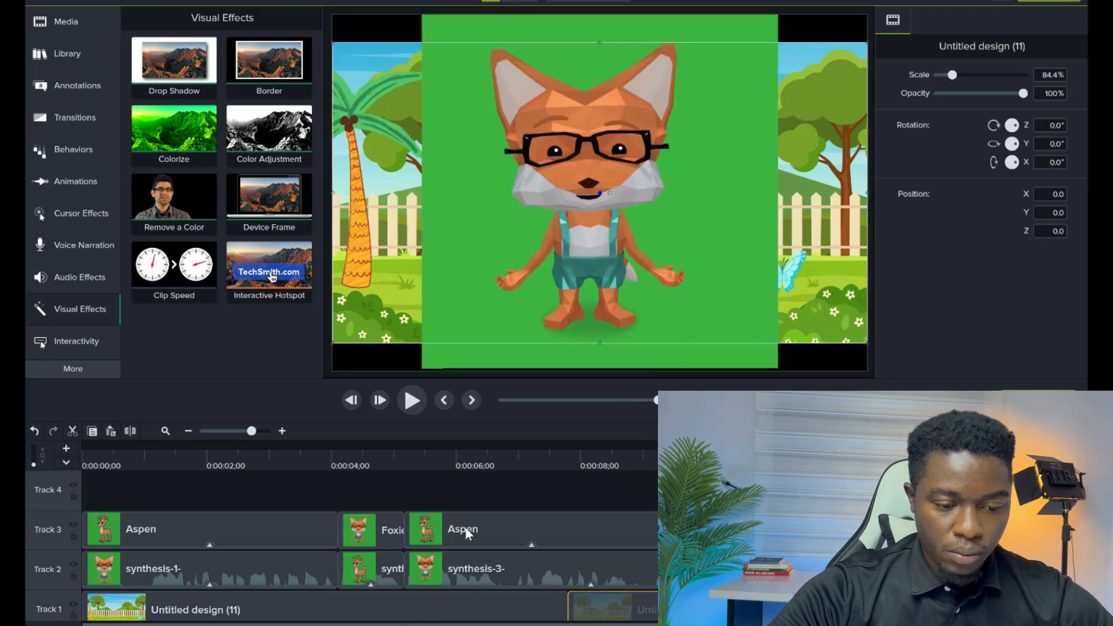
Try to paste onto the second Aspen clip, then select the Foxie and Aspen clips on Track 3.
click(465, 527)
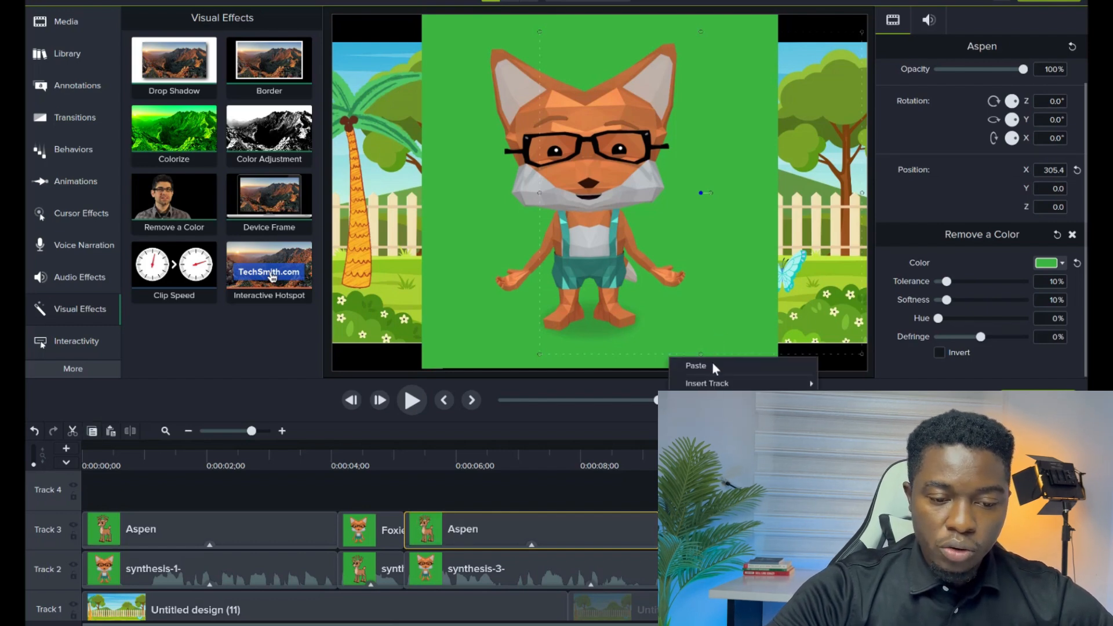
click(712, 365)
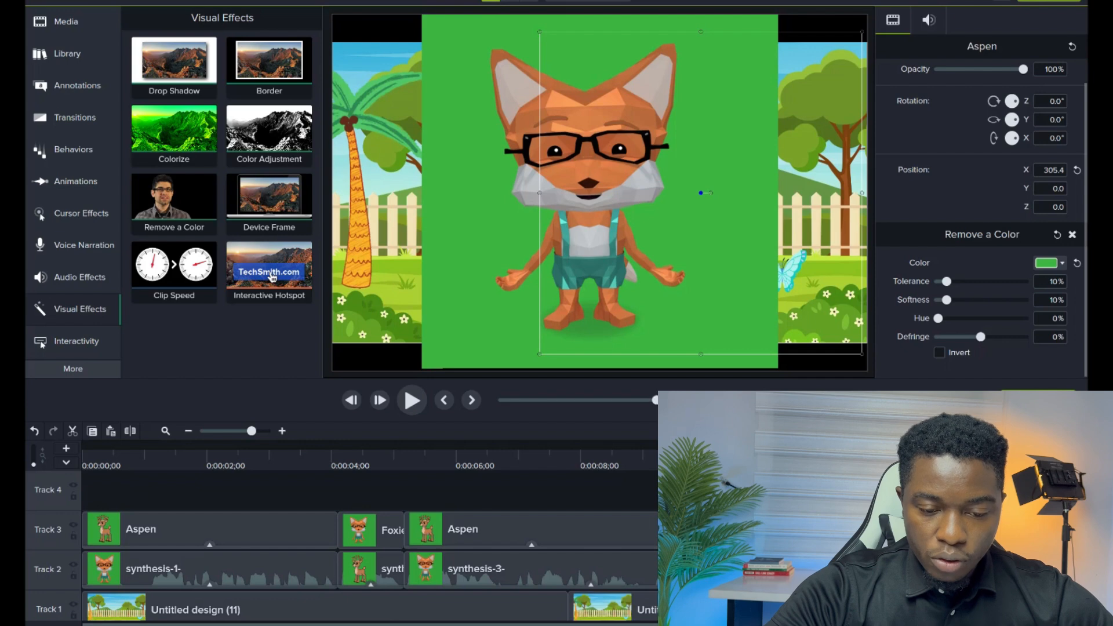
click(811, 530)
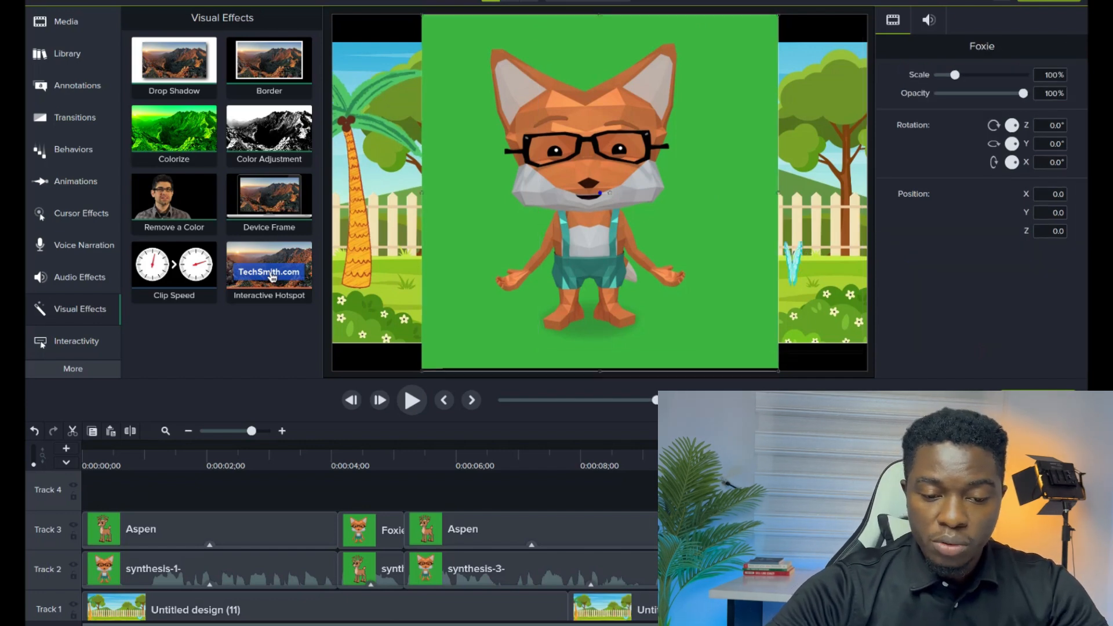
key(comma)
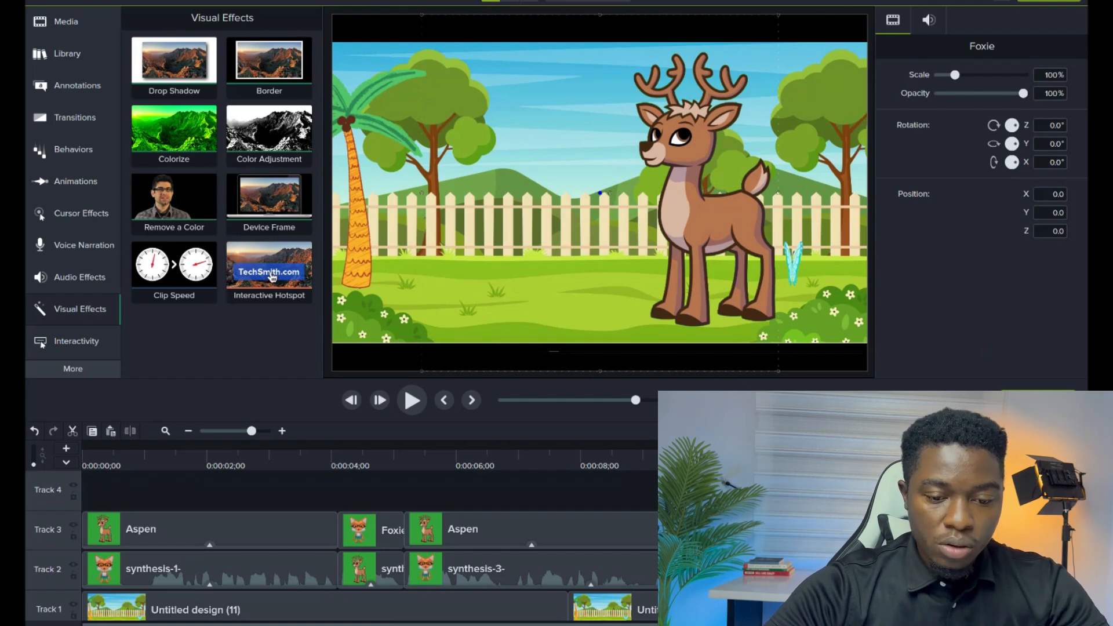
click(754, 530)
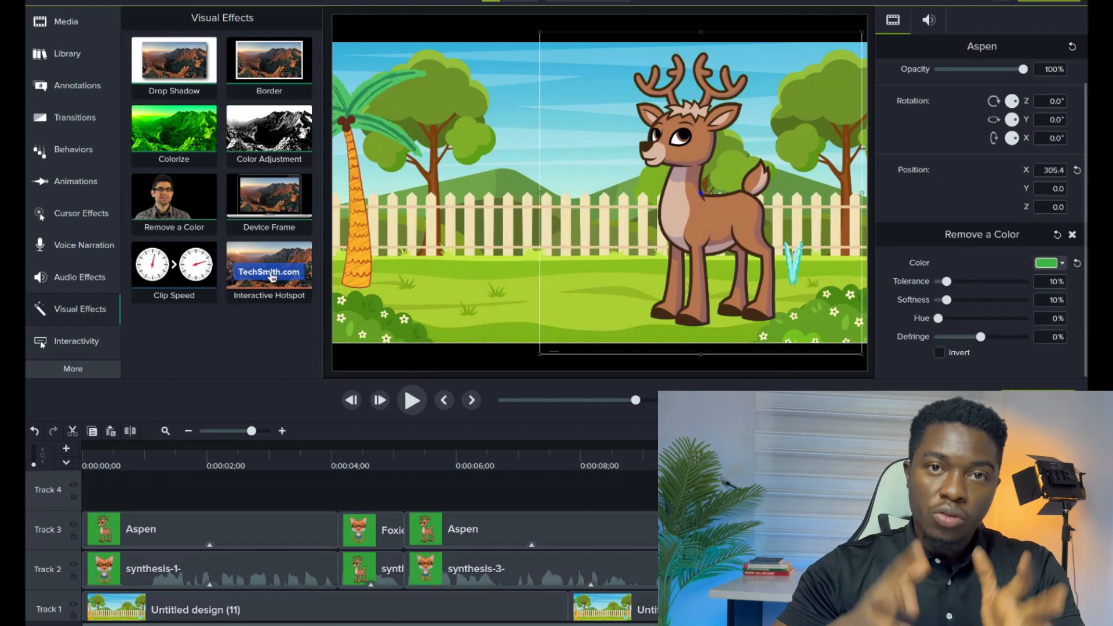